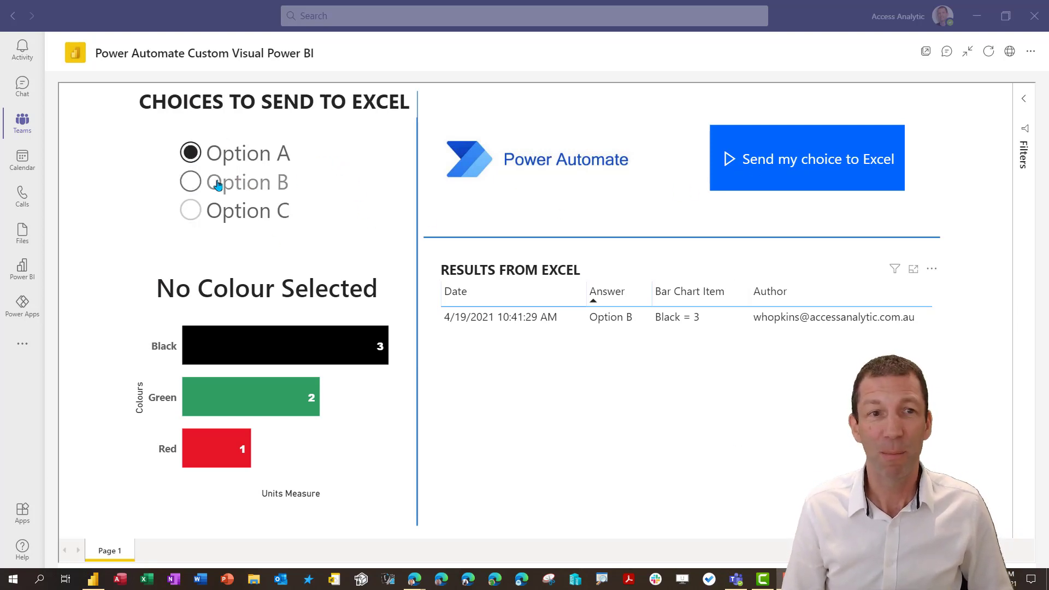
Step: Select Option B and the Green bar, then trigger the flow sending the choice to Excel
click(191, 186)
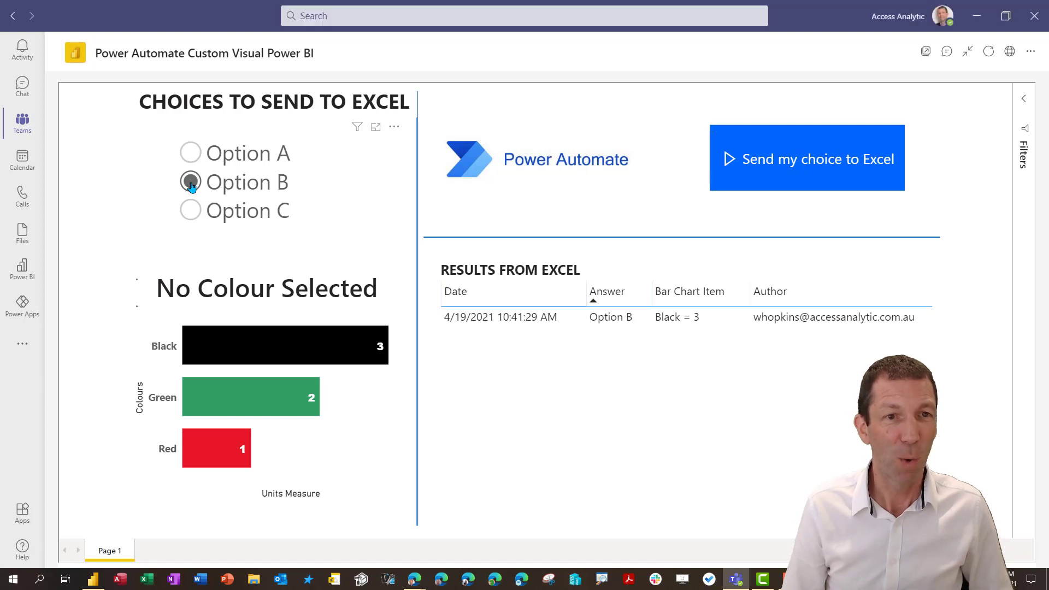
click(222, 403)
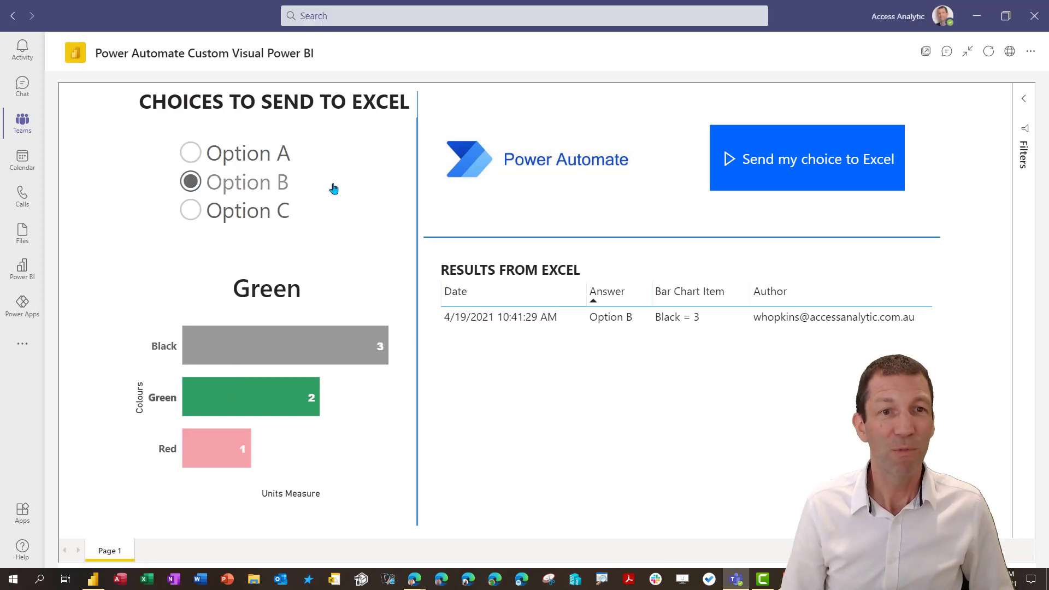
click(784, 165)
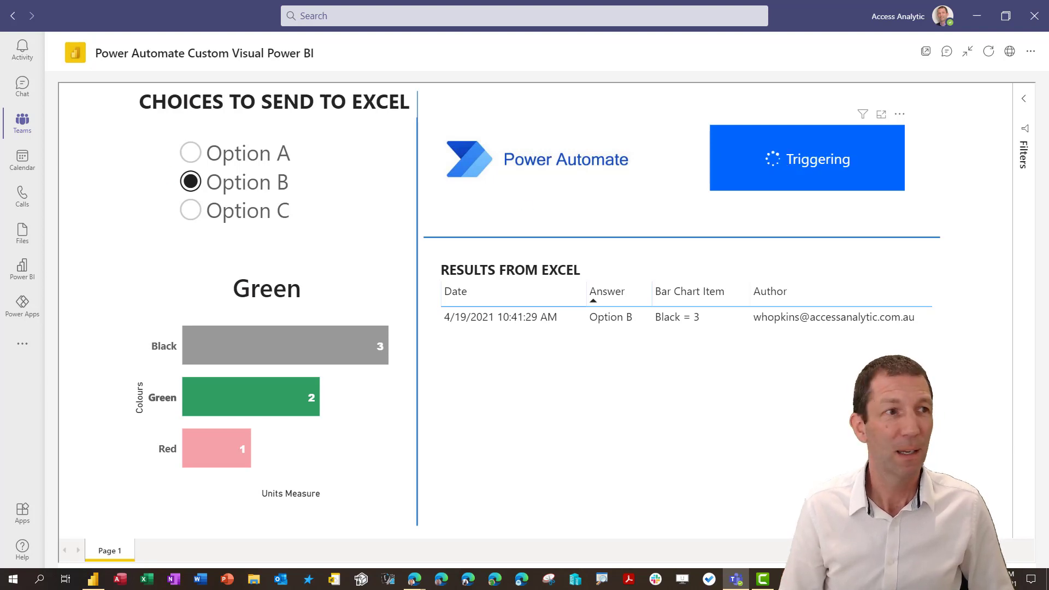
click(415, 579)
Step: Verify the QuestionResult workbook gained an Option B, Green = 2 row, then restore the browser window
click(568, 182)
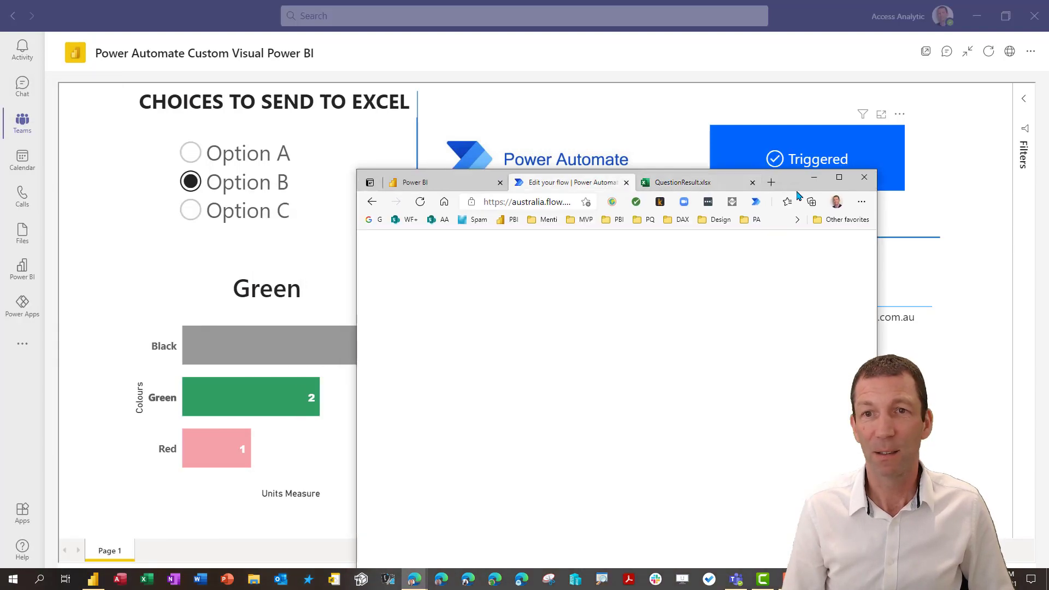
click(839, 182)
click(338, 7)
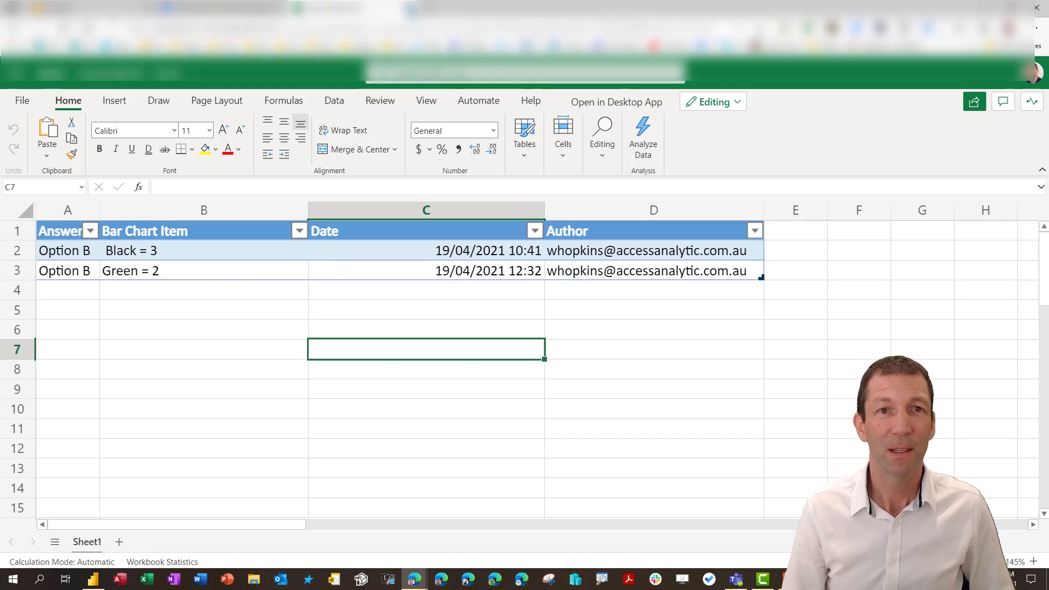
drag(437, 8, 38, 104)
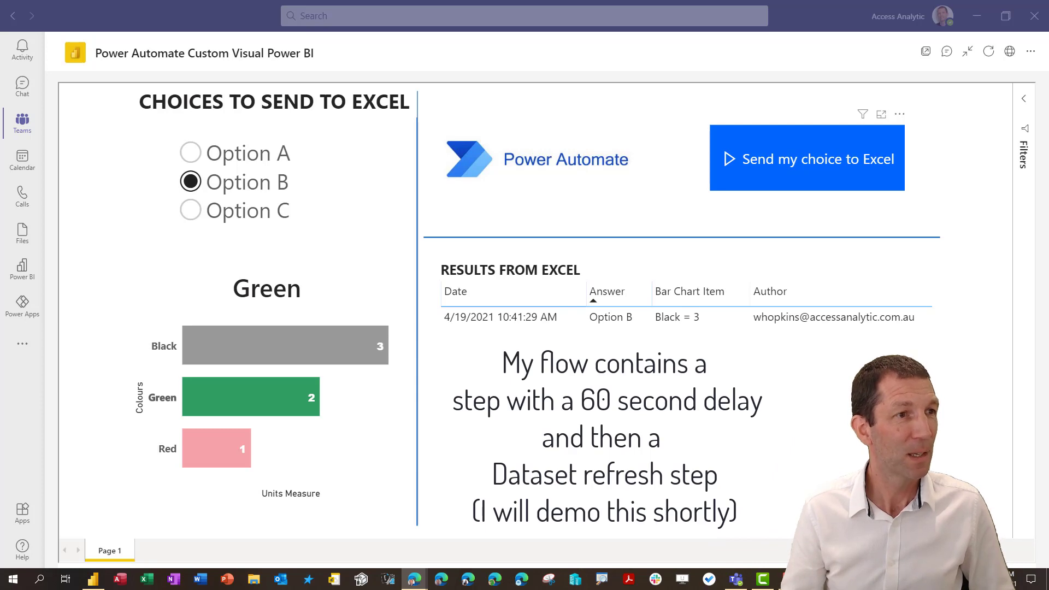
Step: Bring the Power BI Service window forward and maximise it on the 1 Demo workspace
drag(71, 131, 814, 131)
click(850, 126)
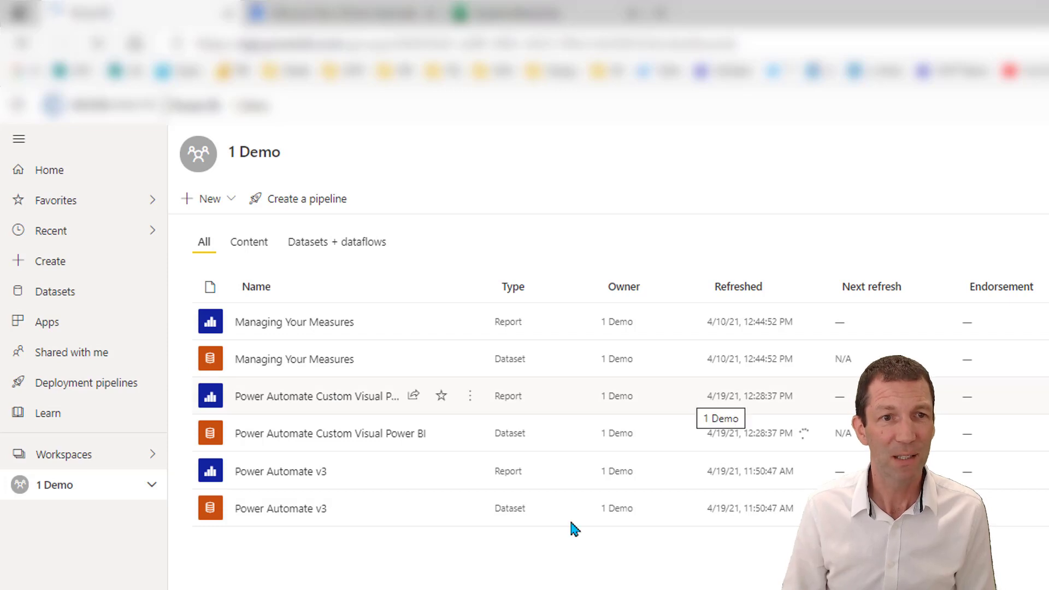
Step: Reload the 1 Demo workspace page to update the dataset's refresh status
key(F5)
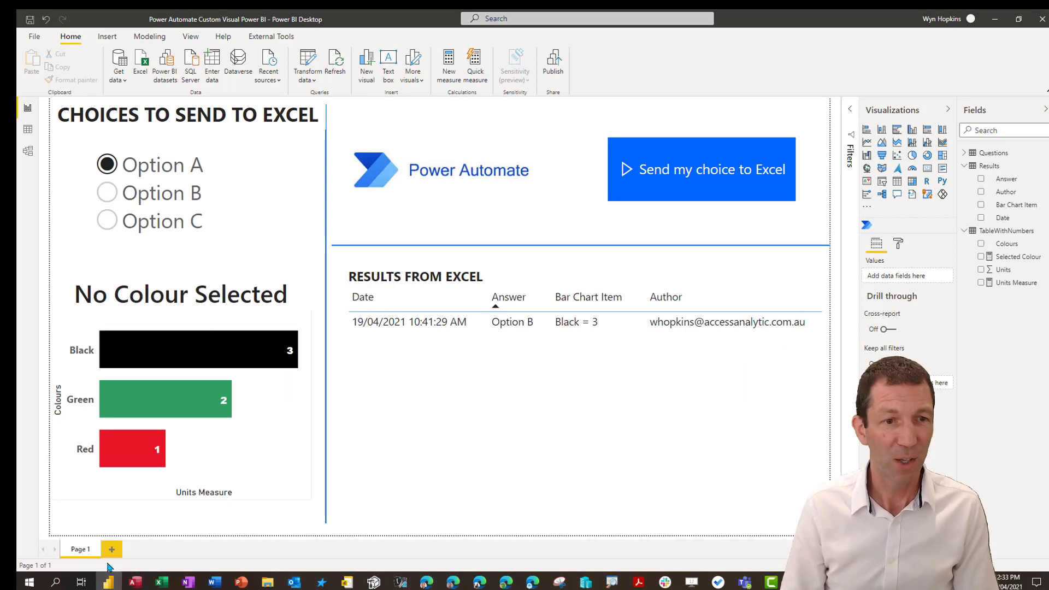
Step: Add a blank Page 2 and confirm the Power Automate visual is among the available visuals
click(114, 550)
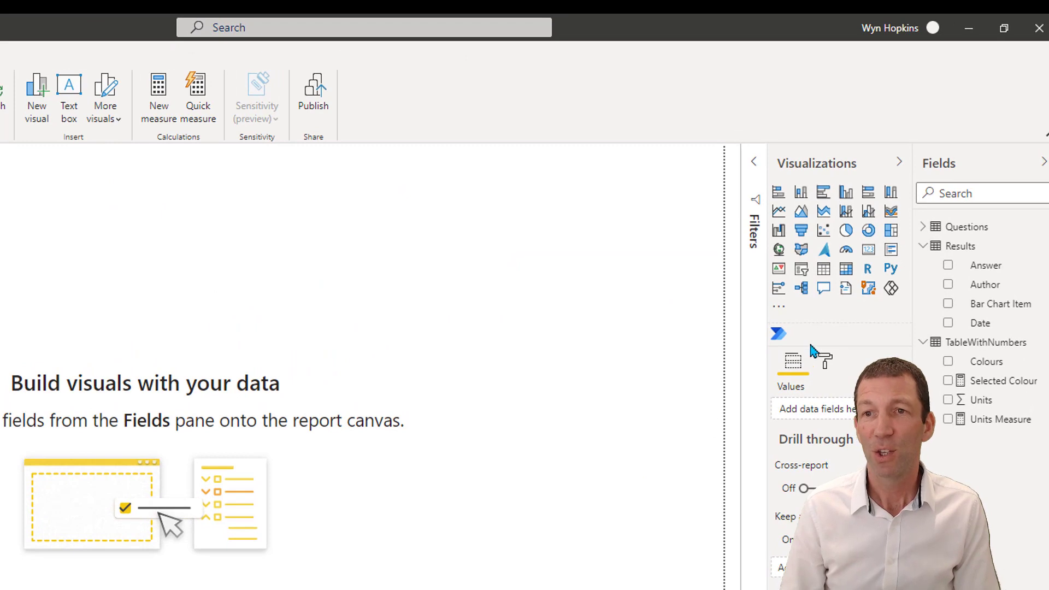
click(779, 306)
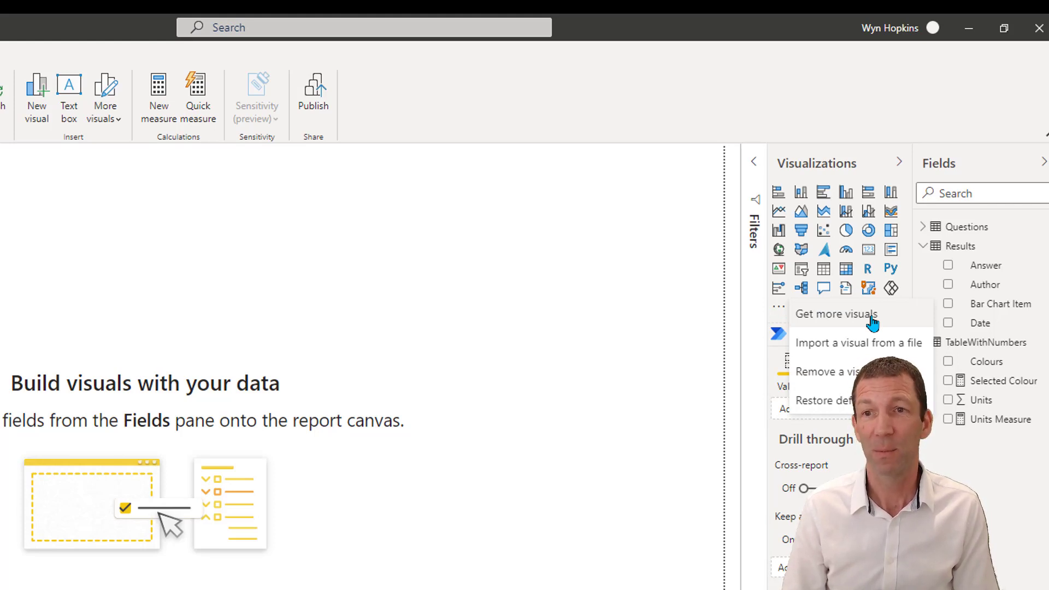
right_click(775, 343)
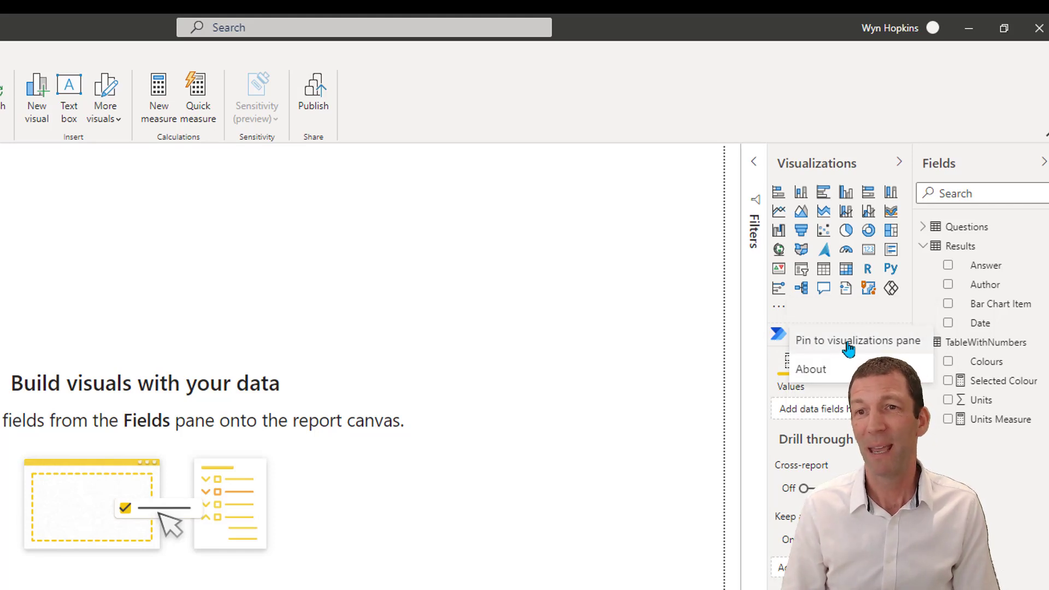
click(780, 309)
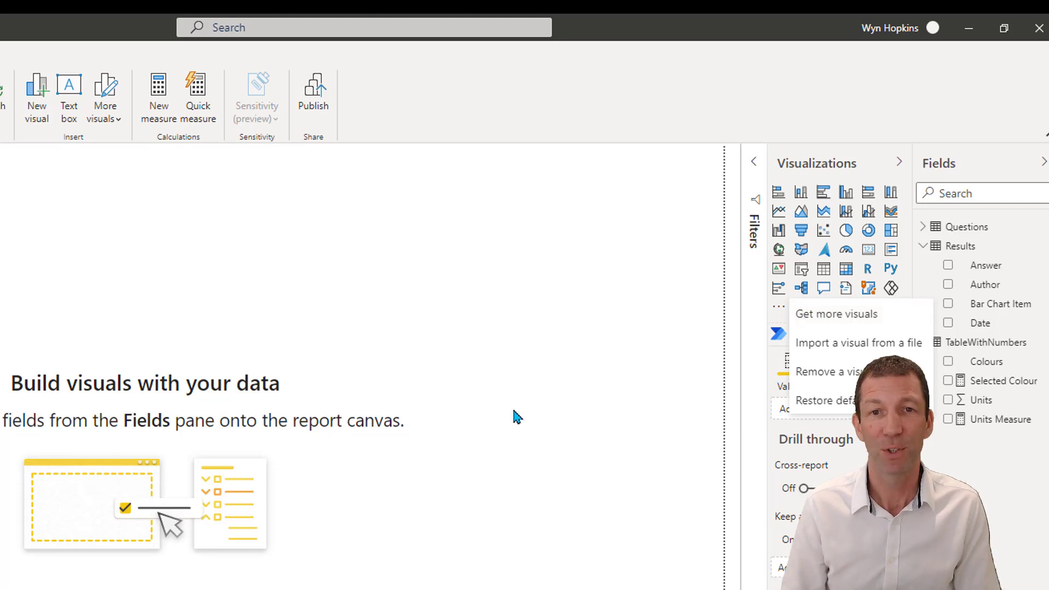
key(Escape)
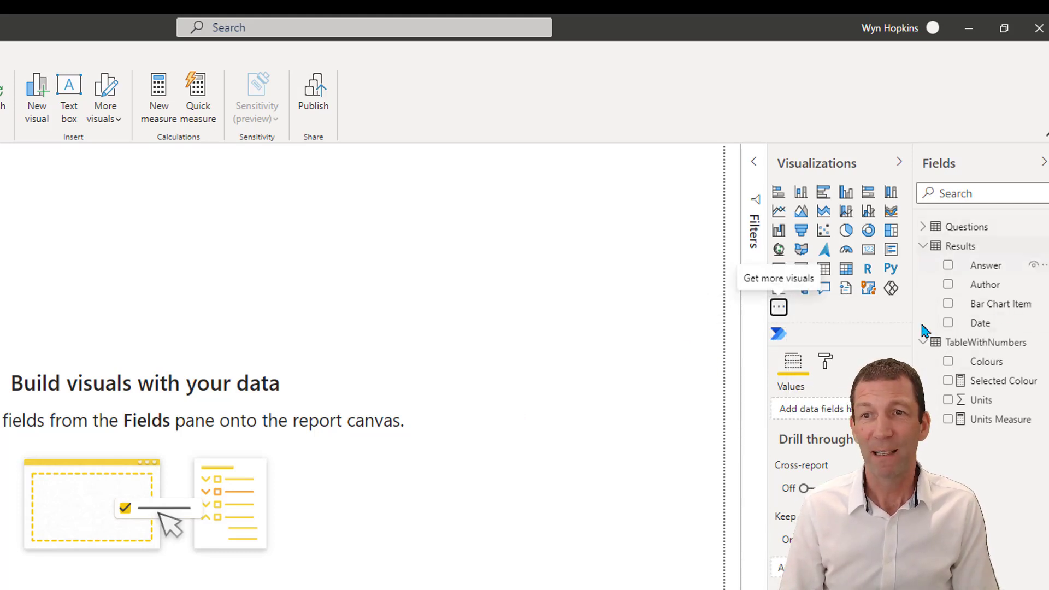
Step: Add a Questions Option slicer, resized wider and shorter, at the page's top-left
click(924, 230)
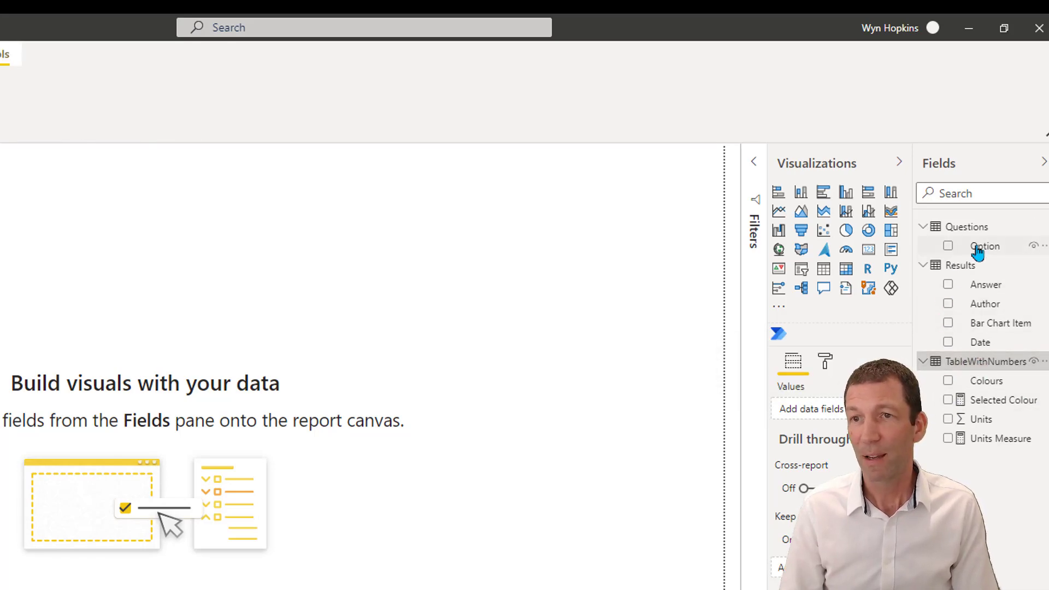
drag(978, 247, 3, 263)
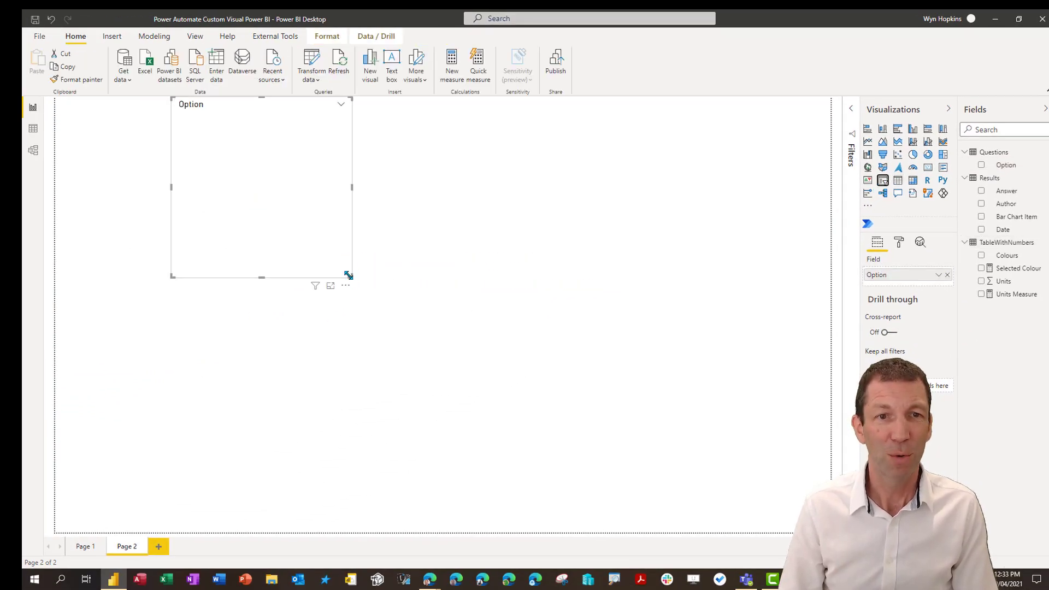
drag(351, 276, 386, 230)
drag(320, 187, 248, 223)
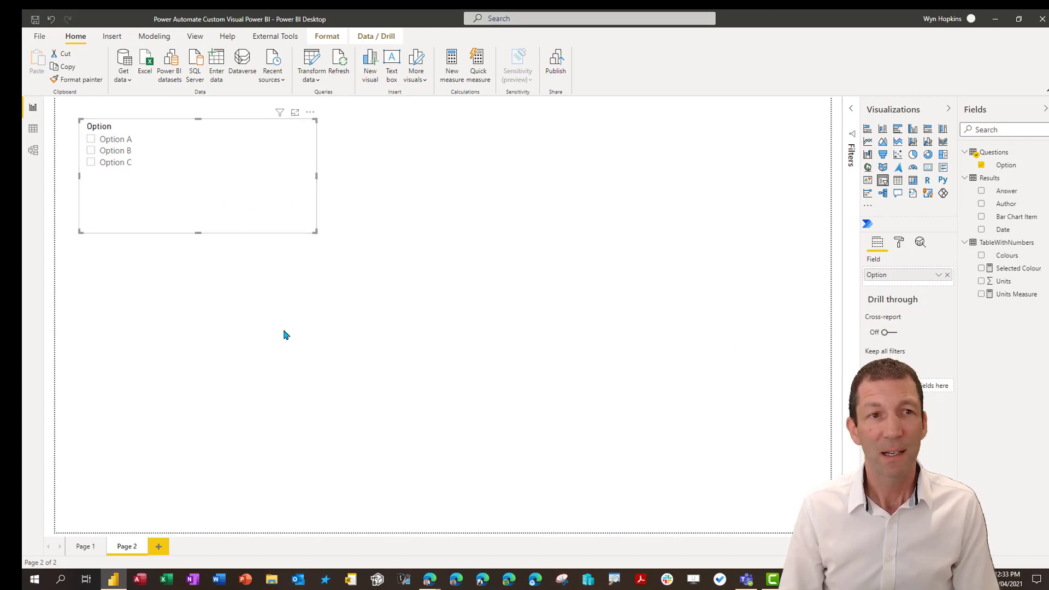
click(408, 295)
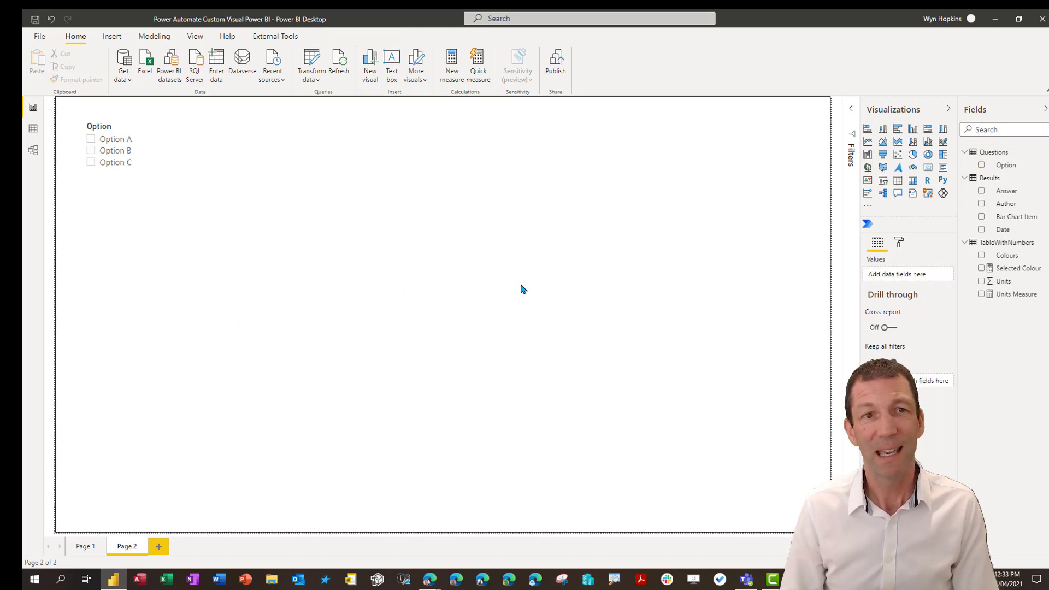
Step: Place a Power Automate visual at the page centre with Option and Colours as its data
click(868, 225)
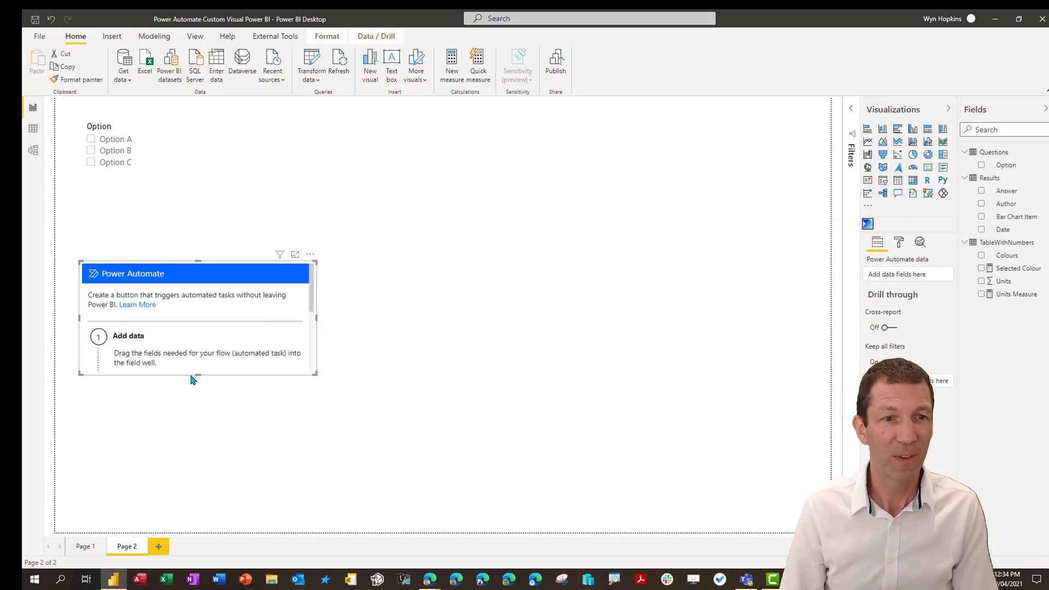
drag(197, 375, 196, 482)
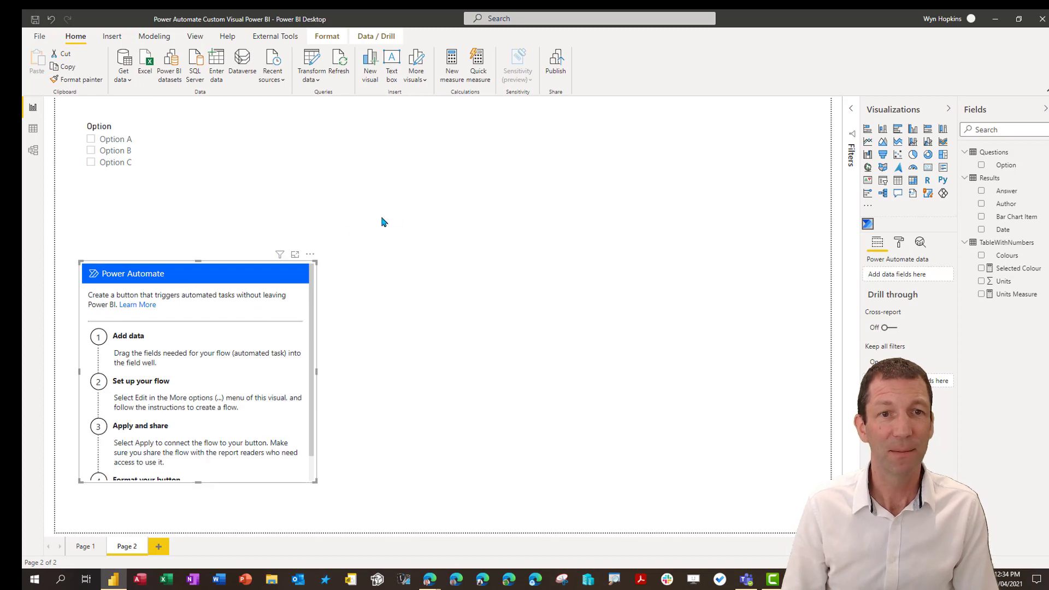
click(254, 266)
click(255, 265)
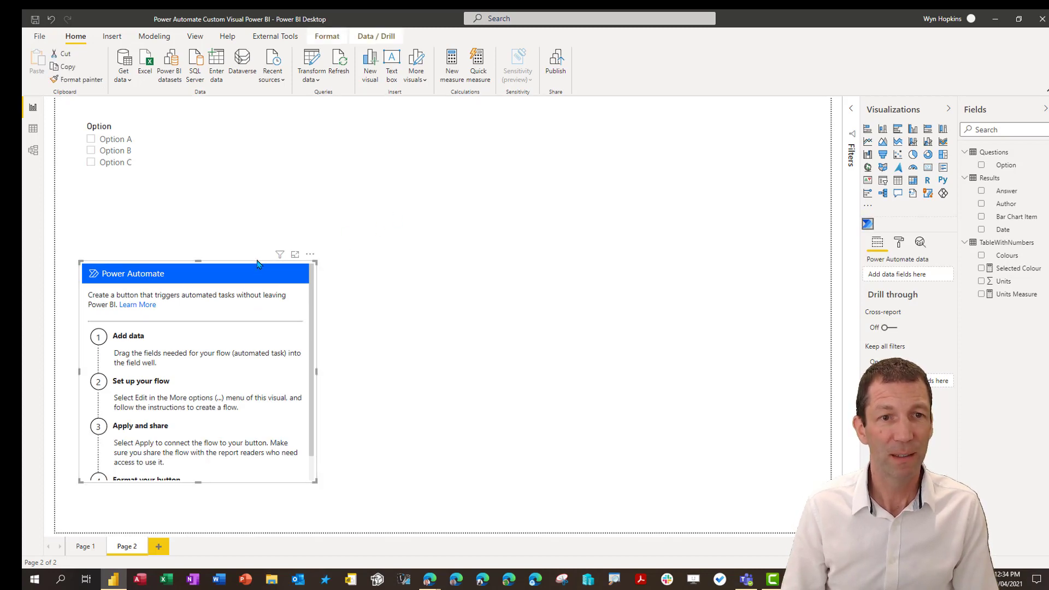
click(258, 265)
click(254, 267)
drag(254, 267, 611, 163)
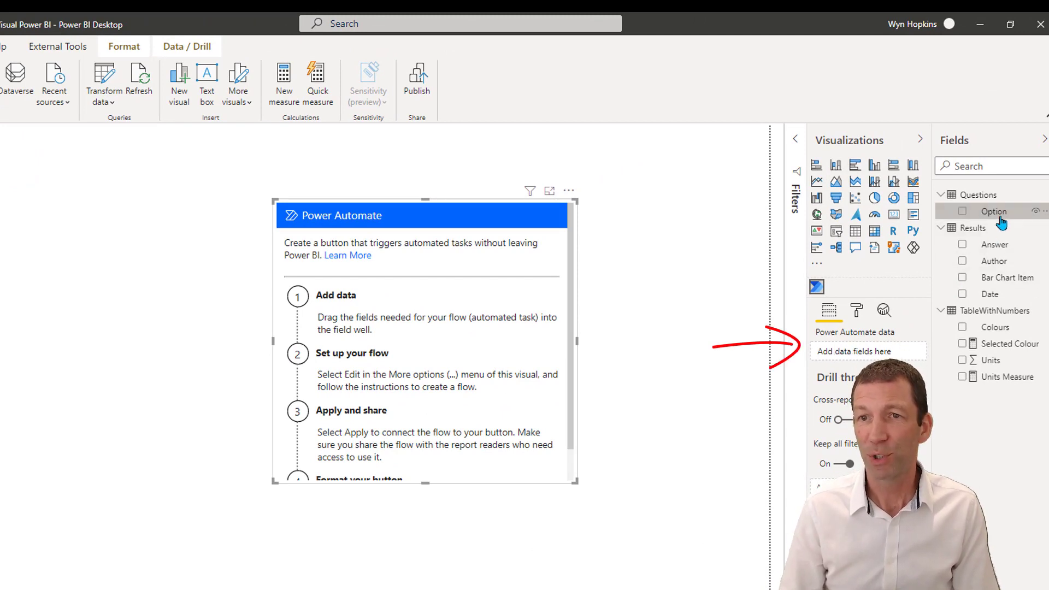
drag(888, 354, 887, 353)
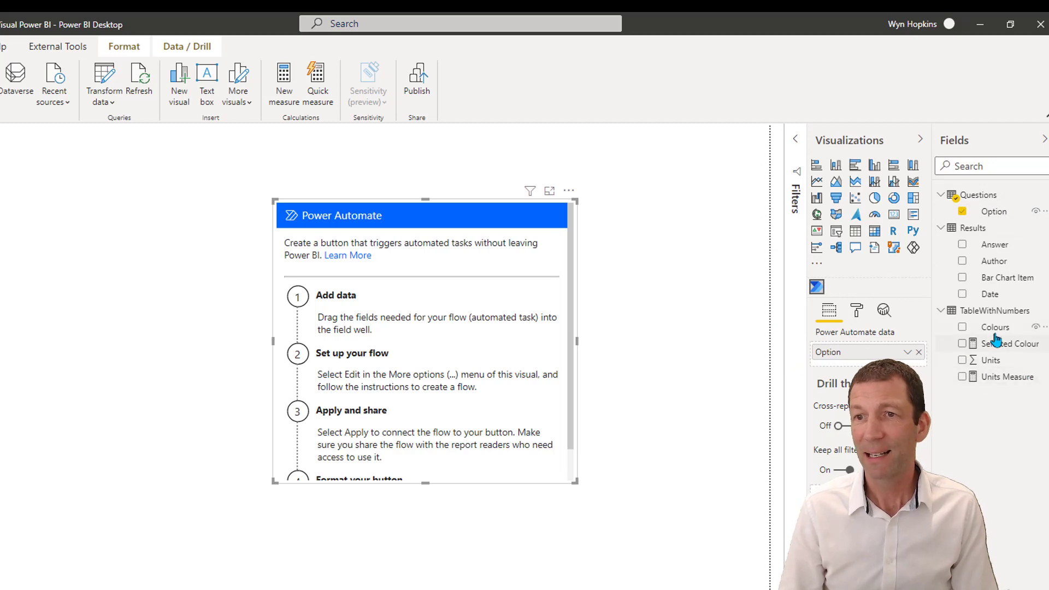
drag(1000, 328, 886, 360)
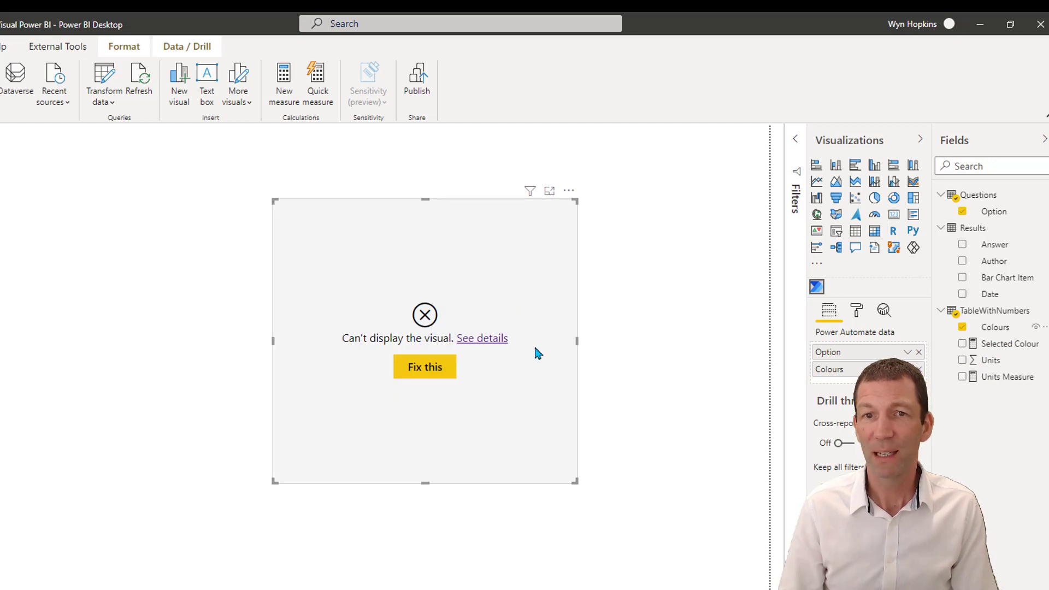
Step: Dismiss the missing relationship message and add Units Measure to the Power Automate visual's data
click(426, 369)
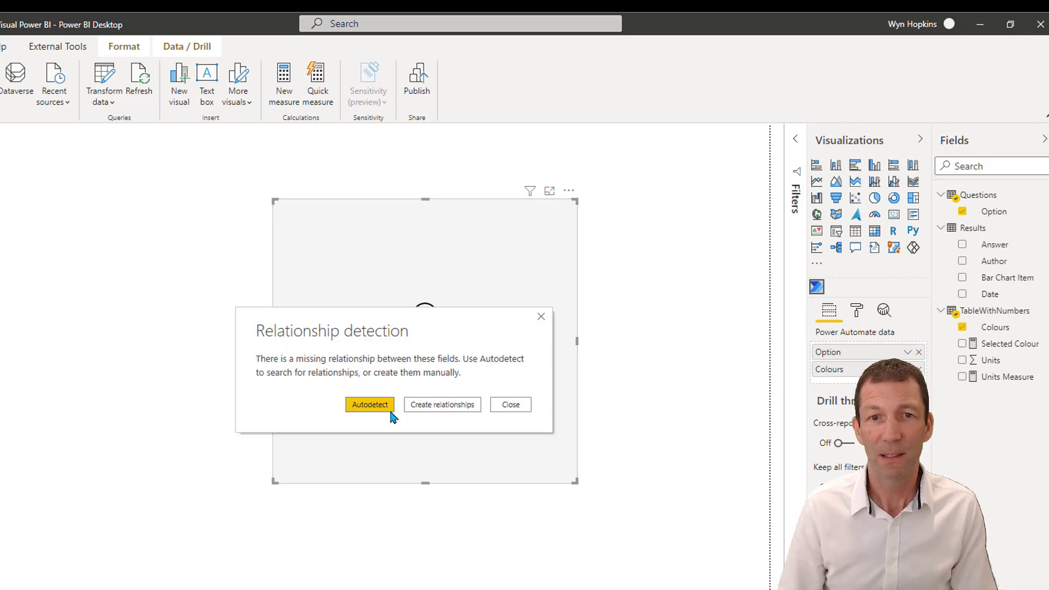
click(501, 405)
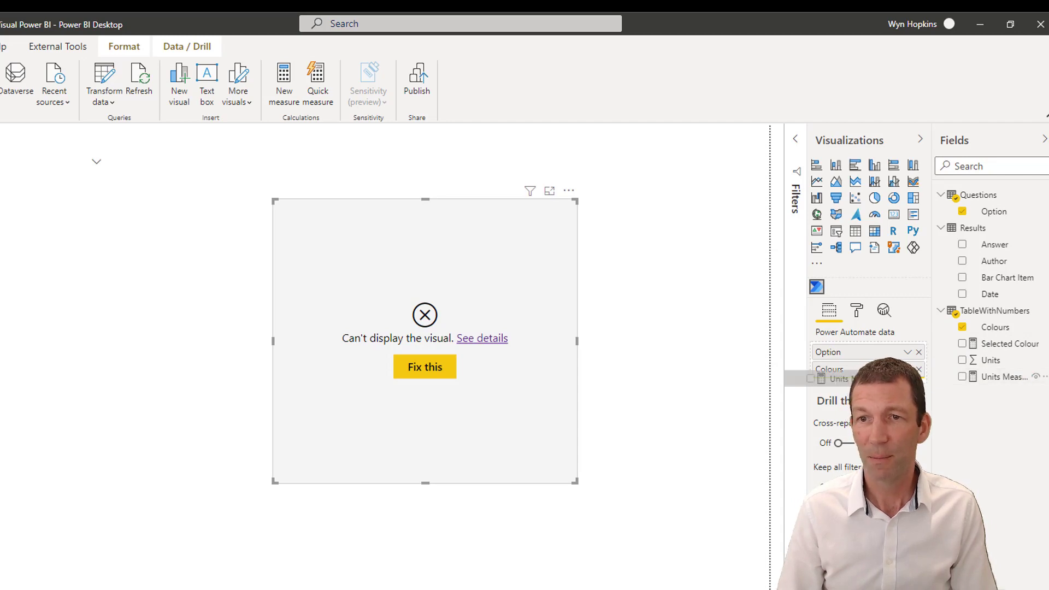
click(962, 376)
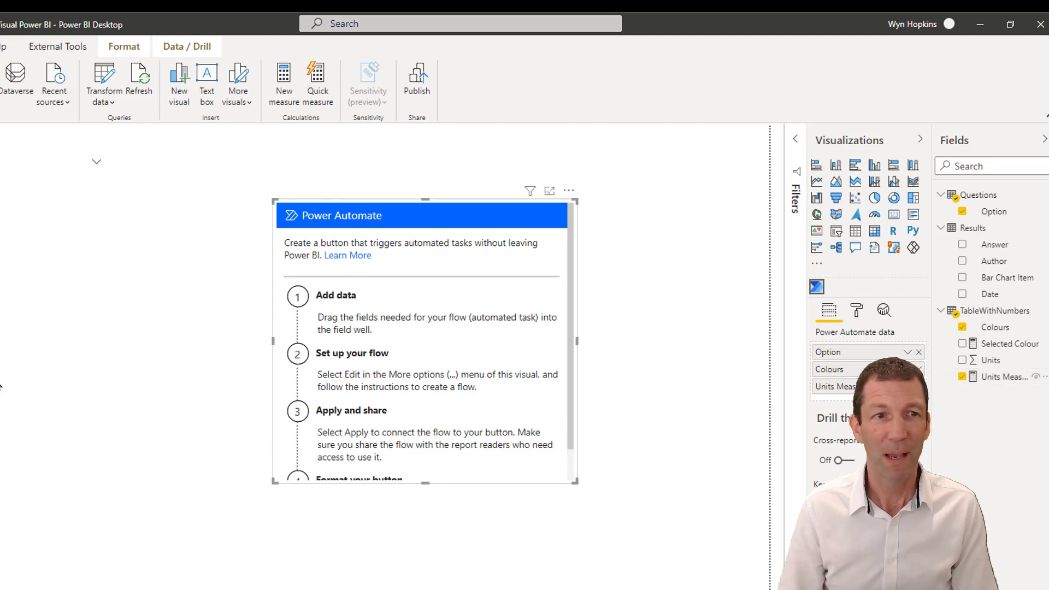
Step: Add a Units Measure by Colours bar chart below the slicer, then reselect the Power Automate visual
key(Escape)
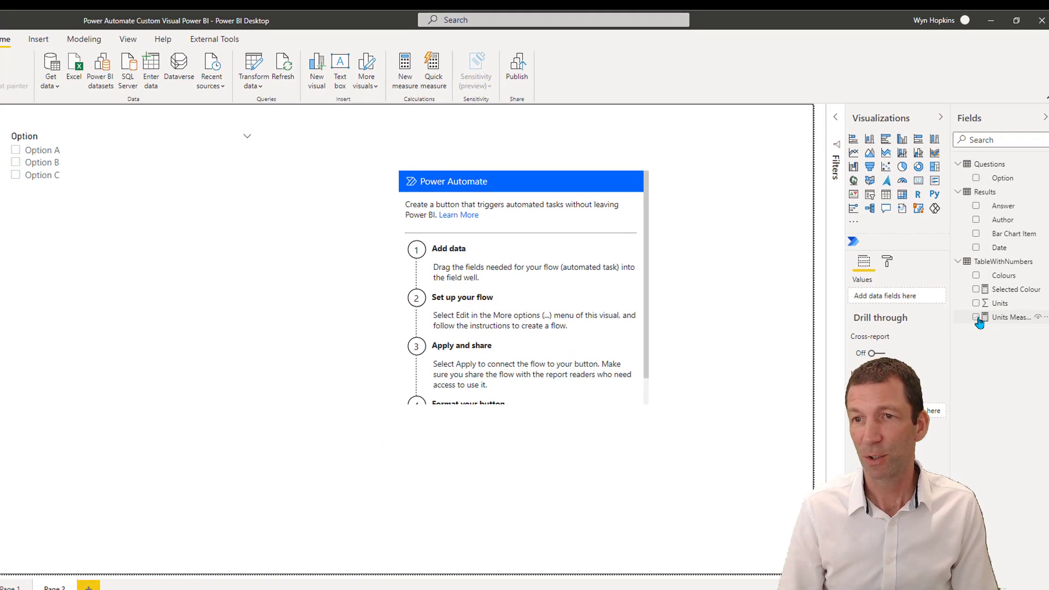
click(976, 318)
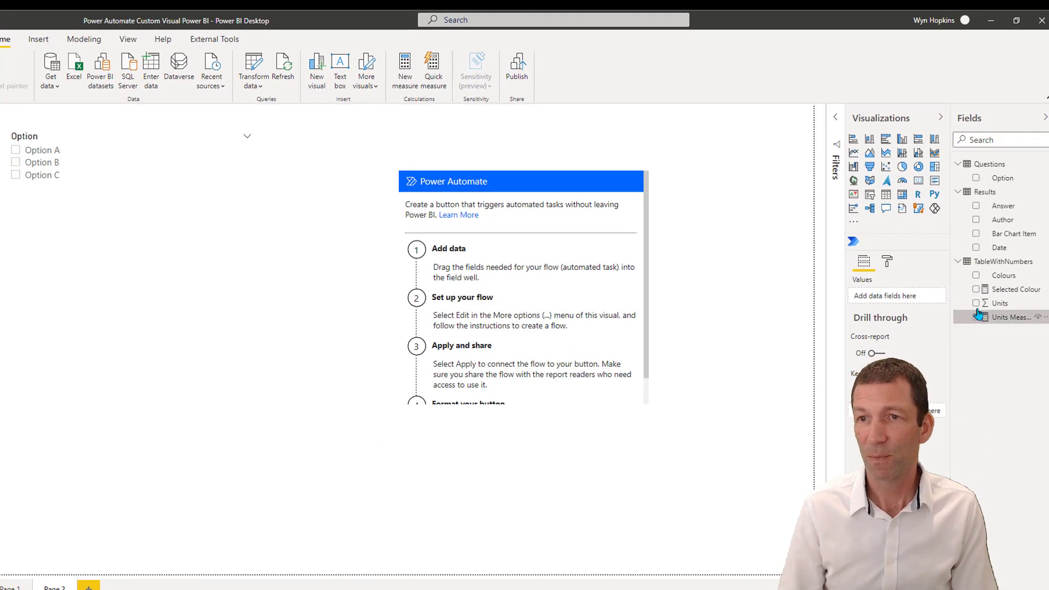
click(976, 276)
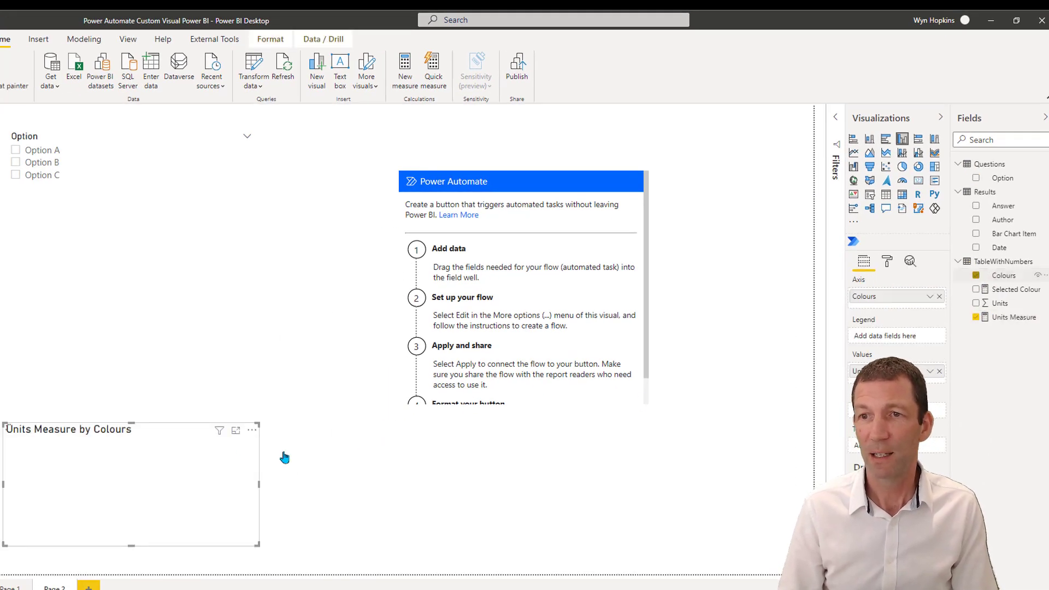
drag(155, 443, 173, 350)
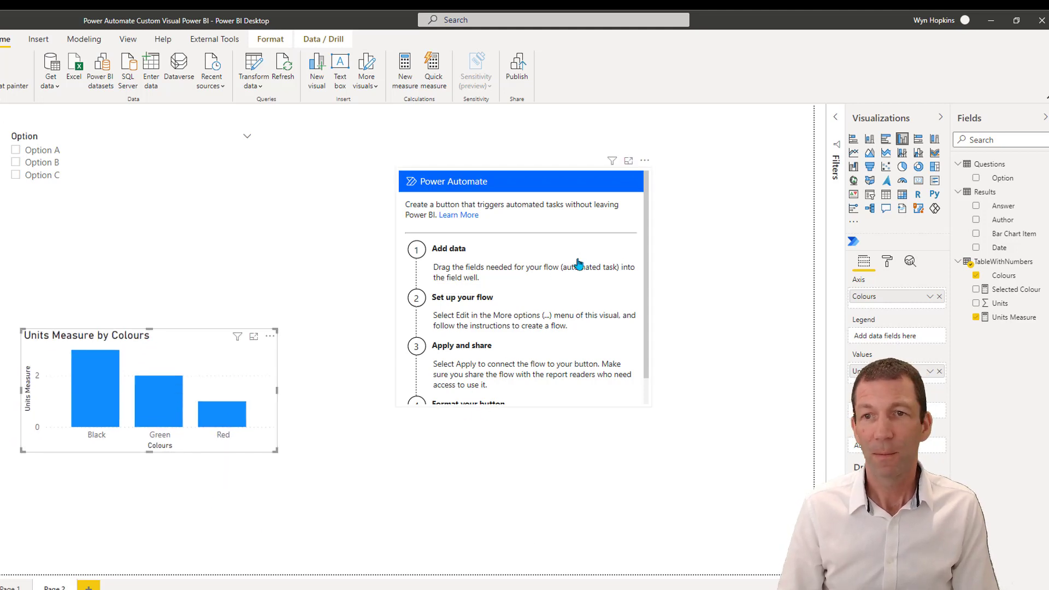
click(606, 256)
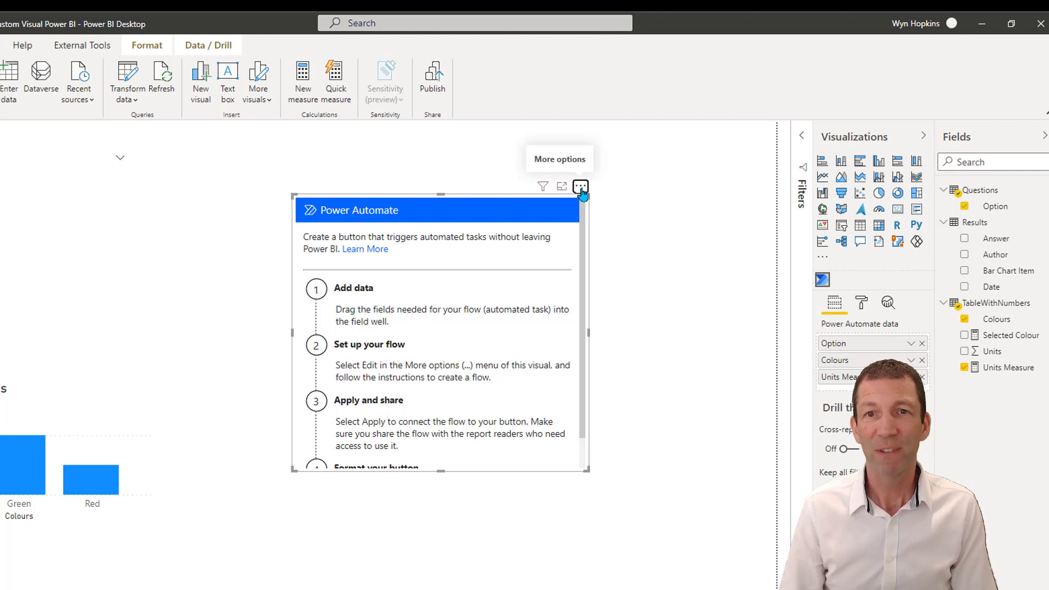
Step: Open the Power Automate visual's More options (...) menu
click(581, 189)
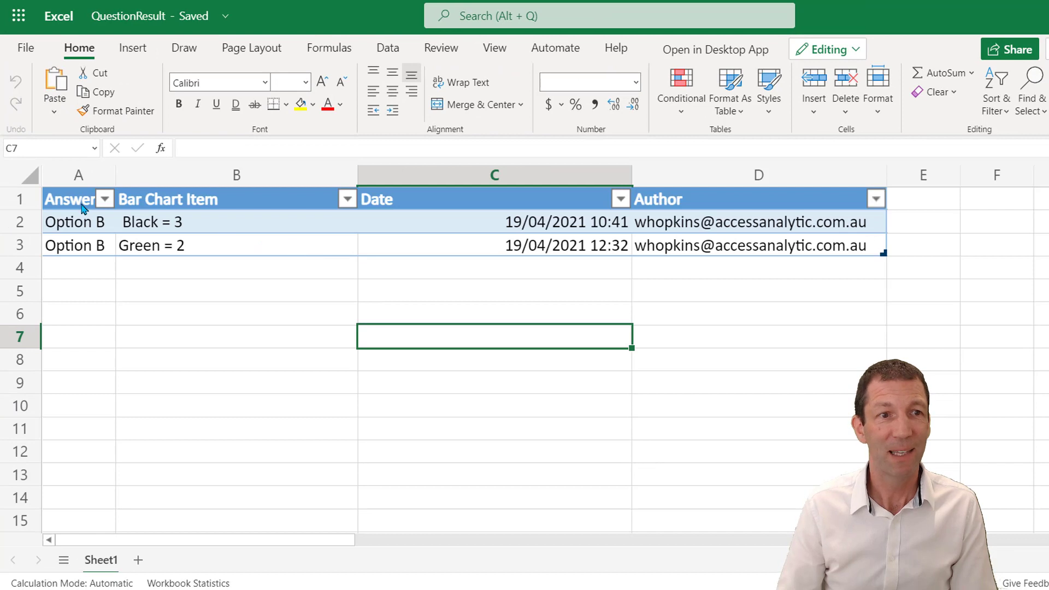
click(83, 208)
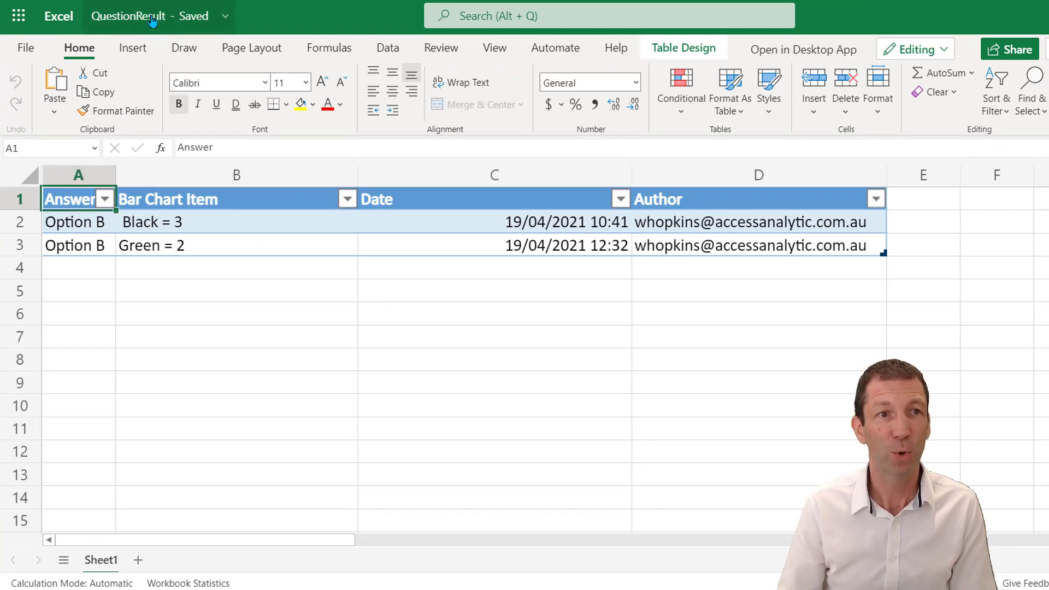
click(265, 197)
click(417, 205)
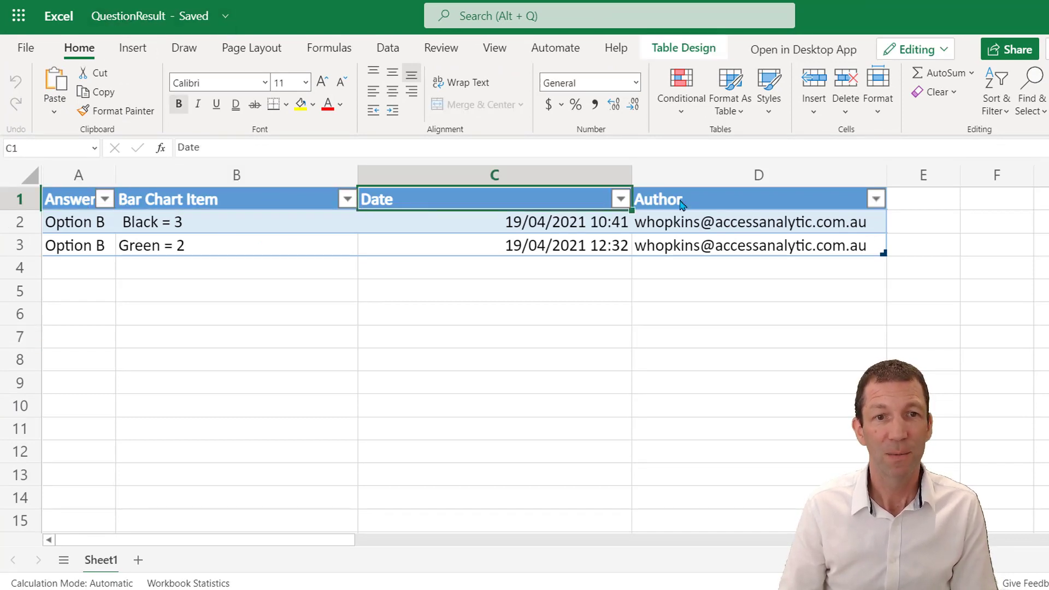
click(710, 200)
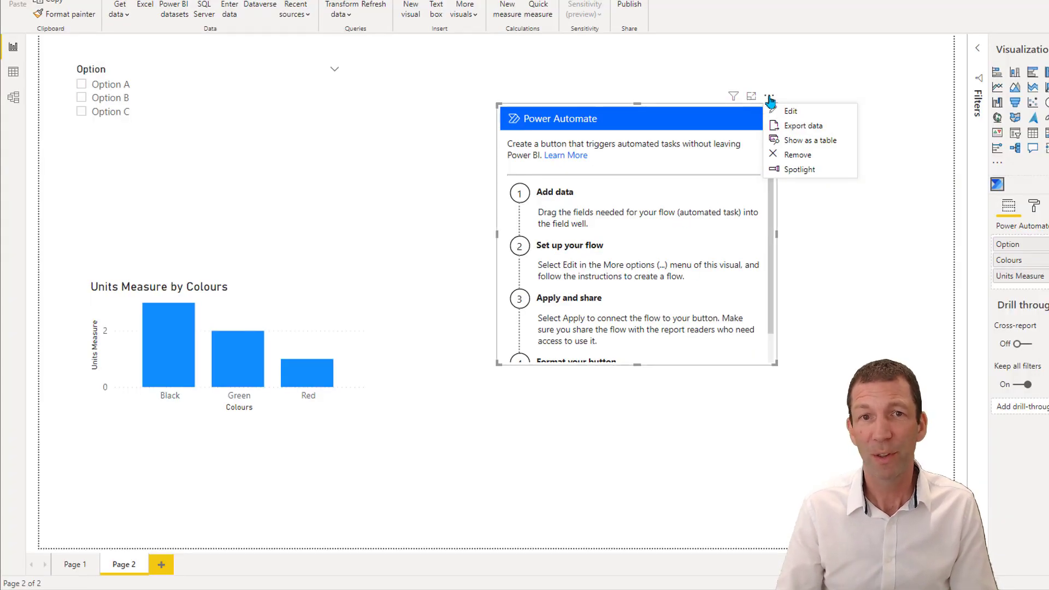
Step: Choose Edit to open the Power Automate editor listing flows v1, v2, v3 and Power BI templates
click(797, 113)
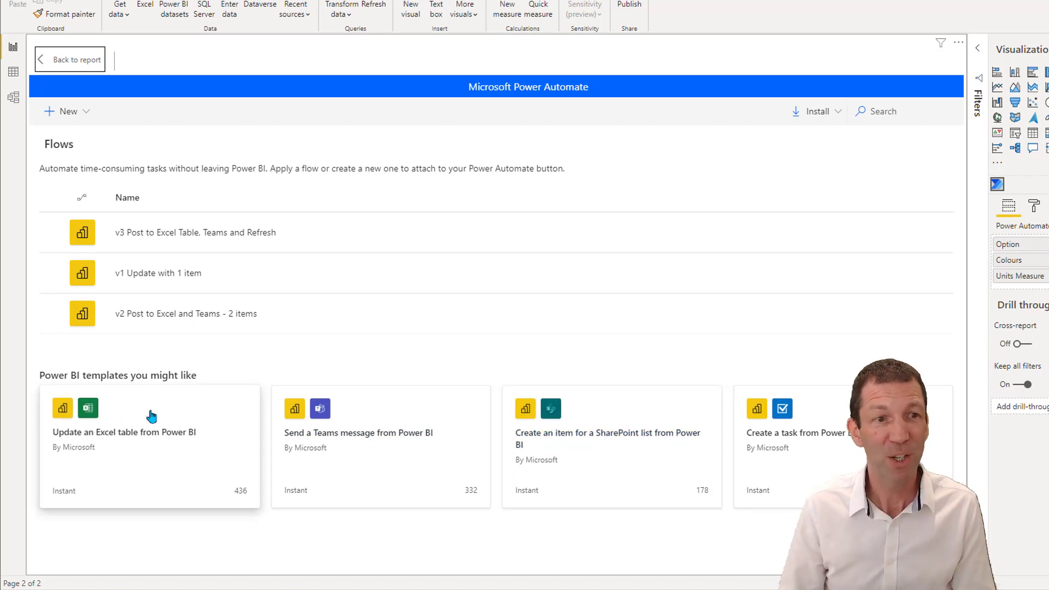
Step: Create a new instant cloud flow triggered when the Power BI button is clicked
click(87, 115)
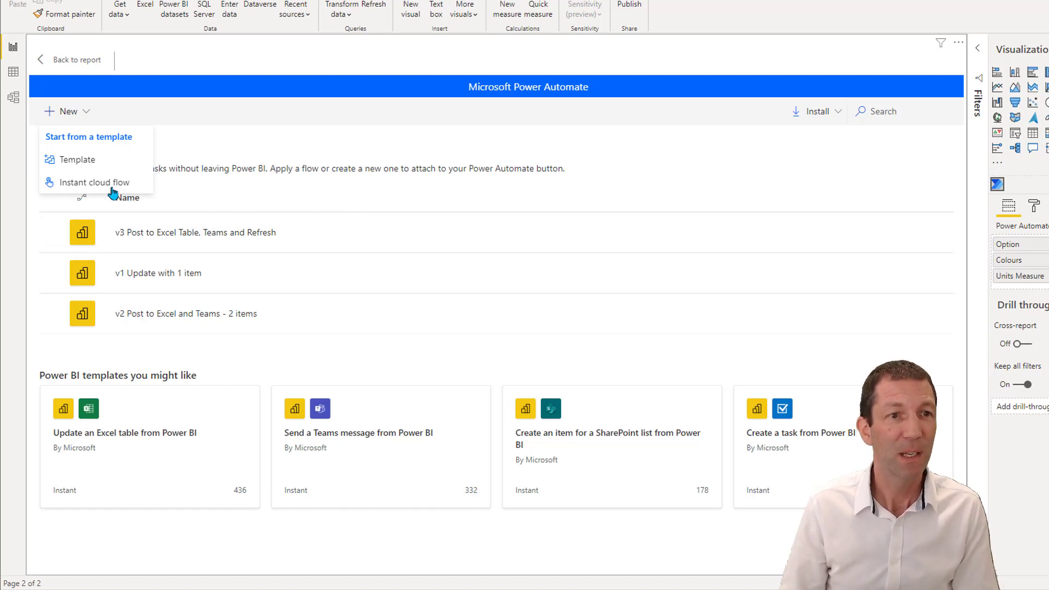
click(76, 185)
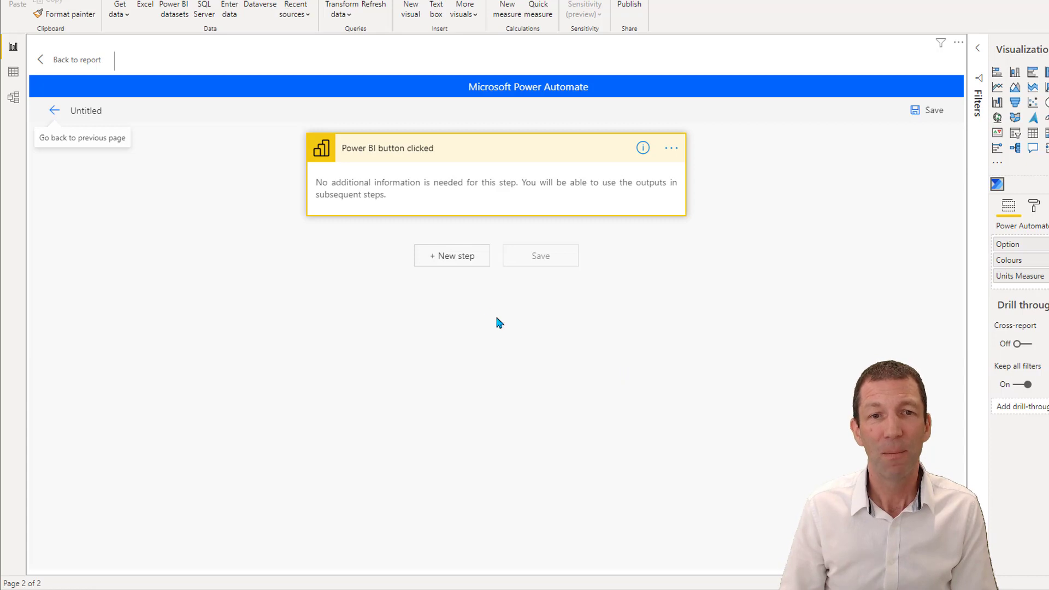
Step: Add a step after the Power BI button trigger and list the Excel Online (Business) actions
click(448, 256)
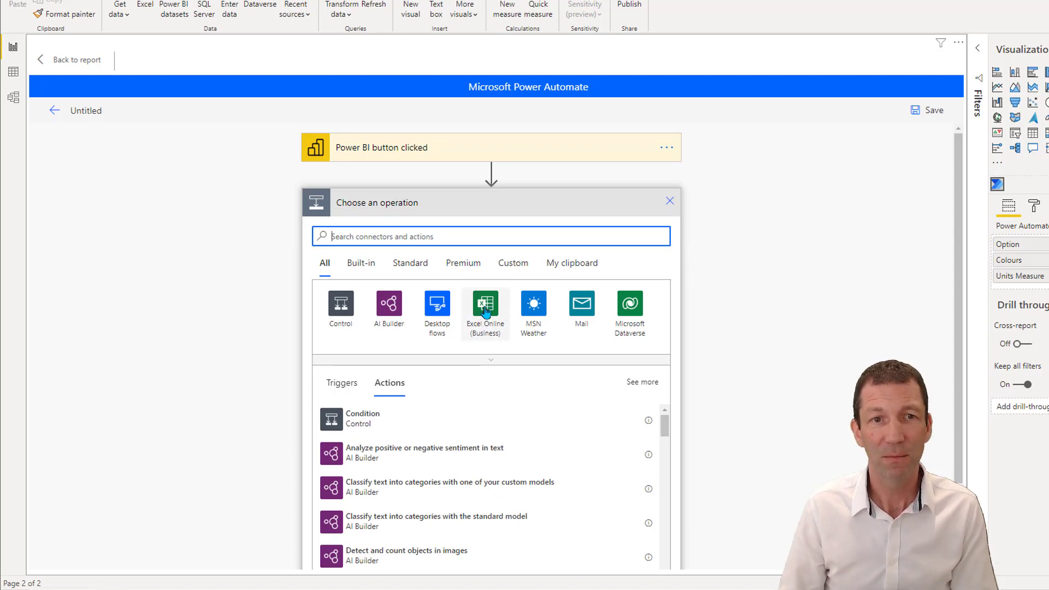
click(485, 309)
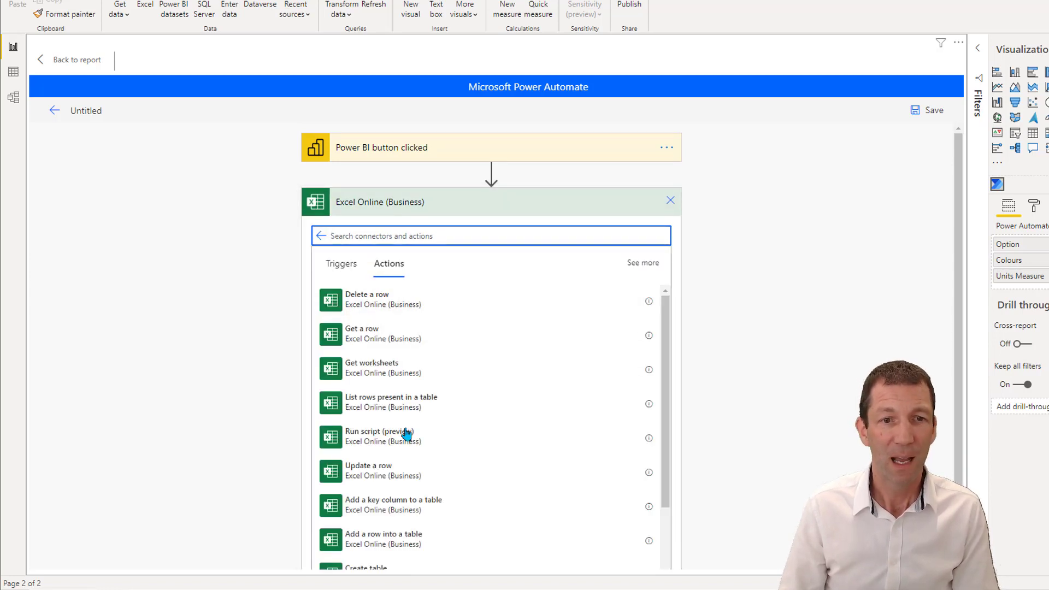
scroll(404, 489, down, 2)
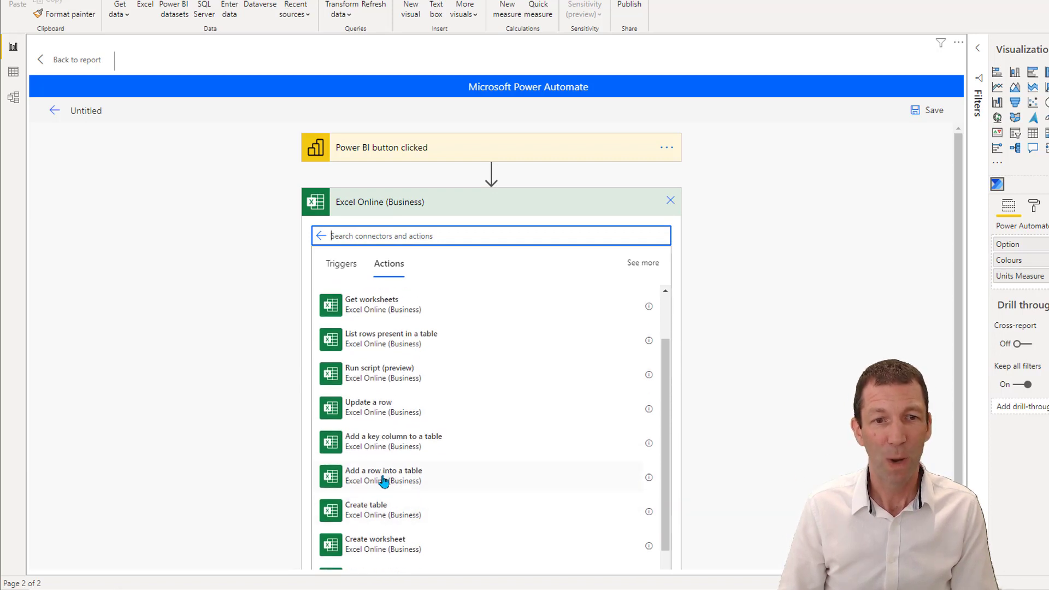
Step: Choose Add a row into a table with location OneDrive for Business and library OneDrive
click(384, 479)
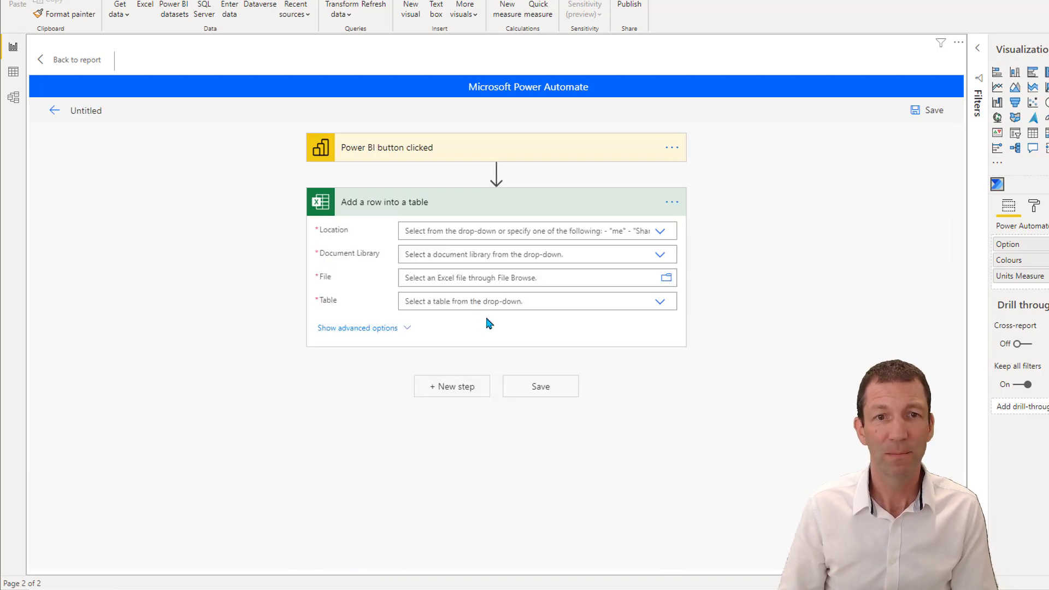
click(662, 232)
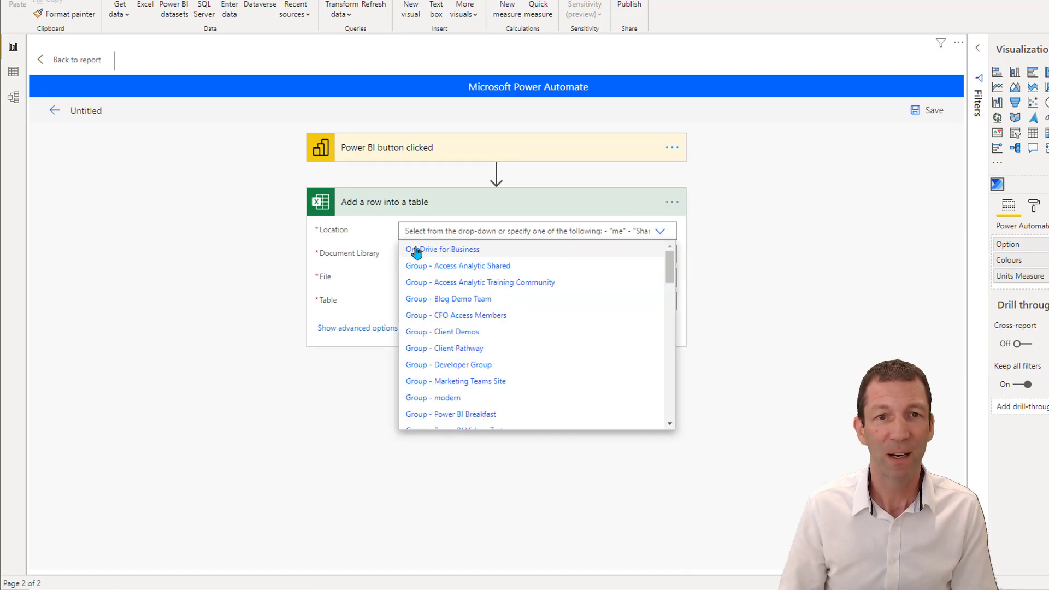
click(427, 251)
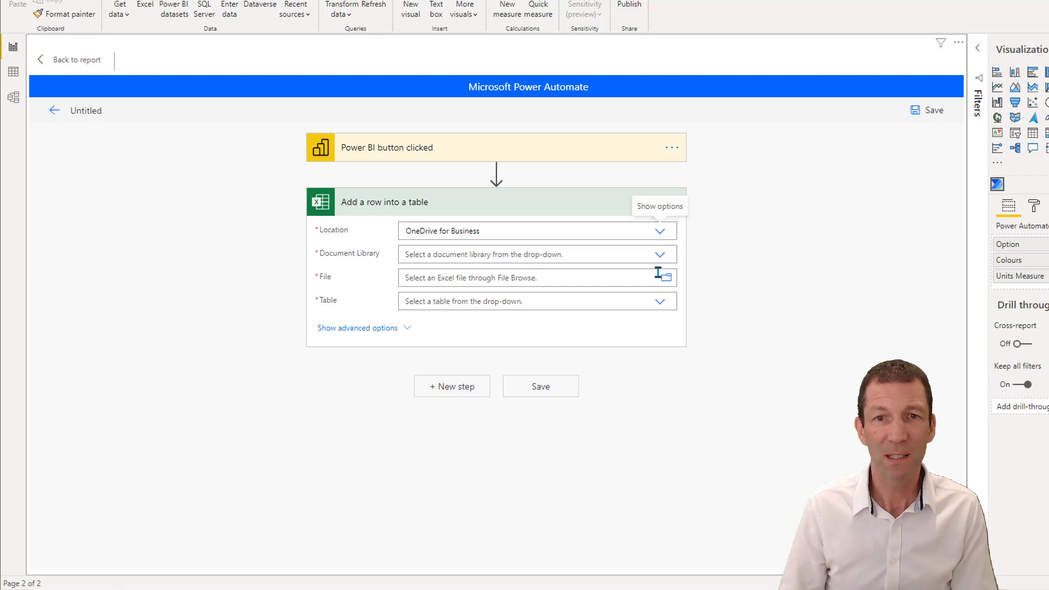
click(661, 256)
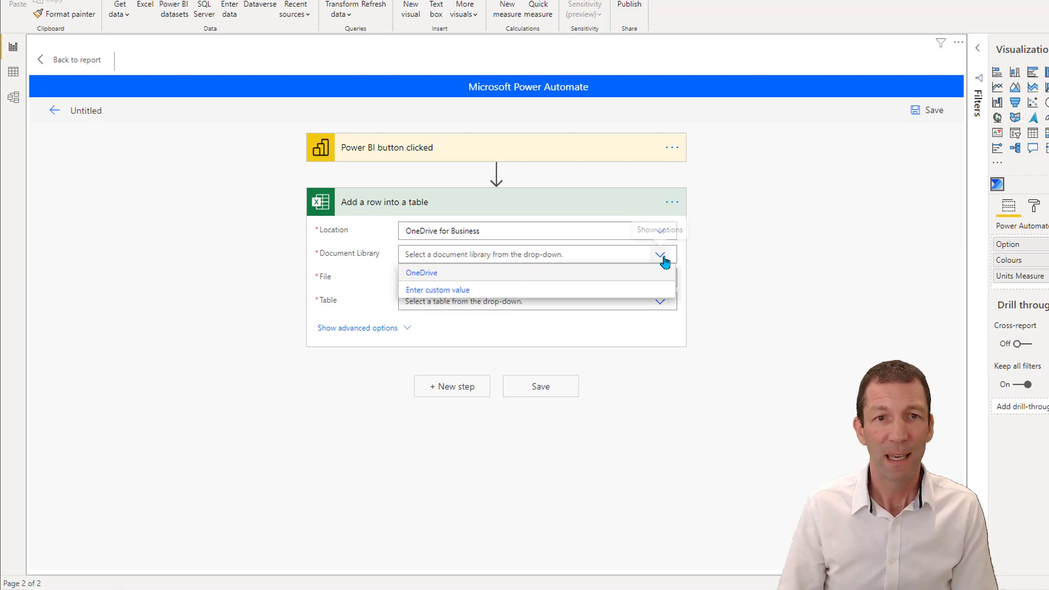
click(449, 280)
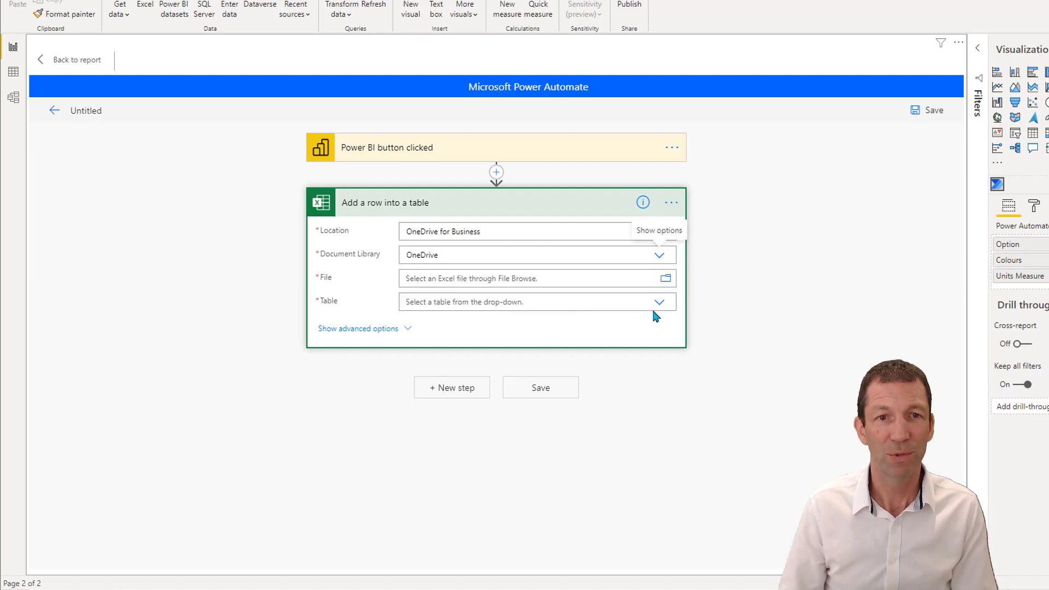
Step: Pick QuestionResult.xlsx from TESTING/PowerAutomateButton and target its tblResults table
click(665, 281)
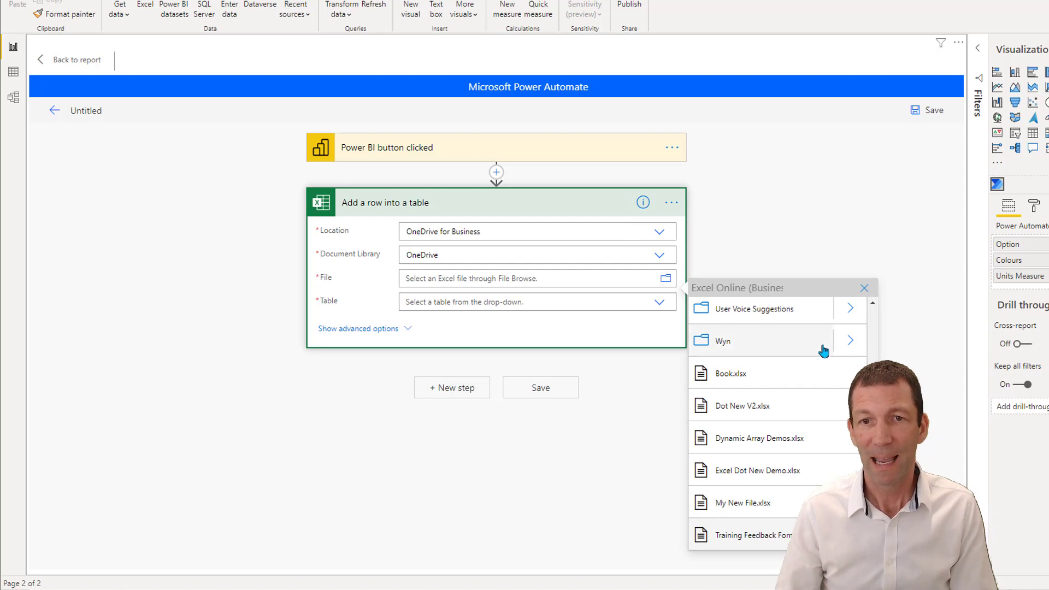
scroll(825, 346, up, 4)
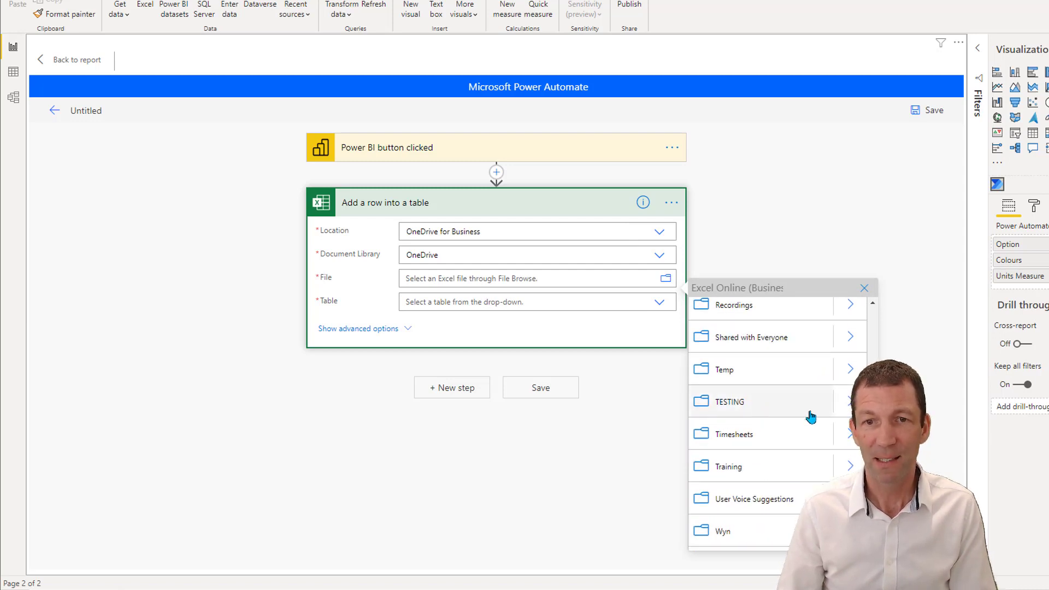
click(853, 404)
scroll(787, 437, down, 3)
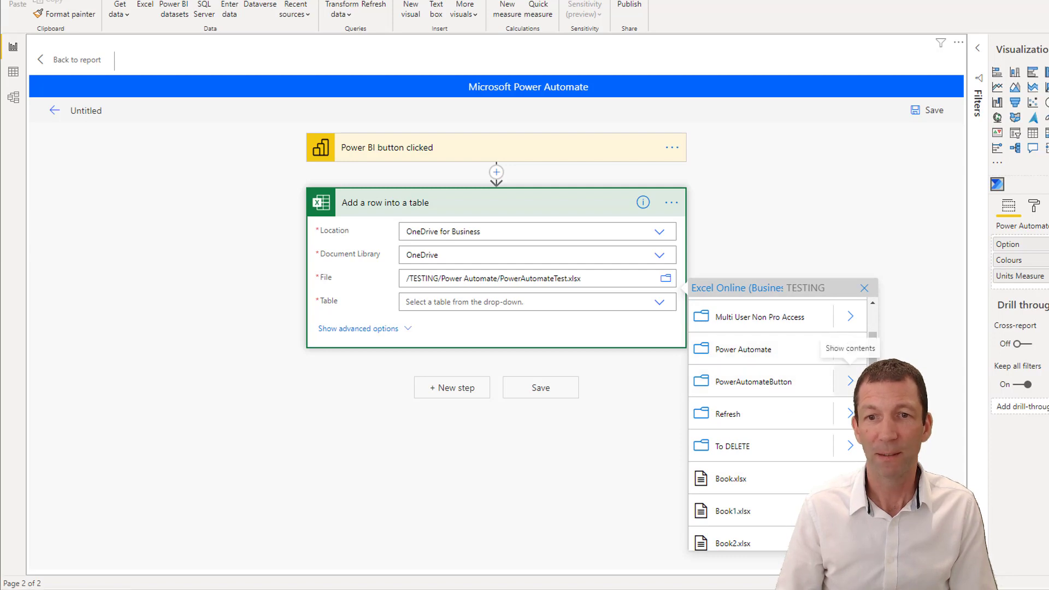
click(850, 381)
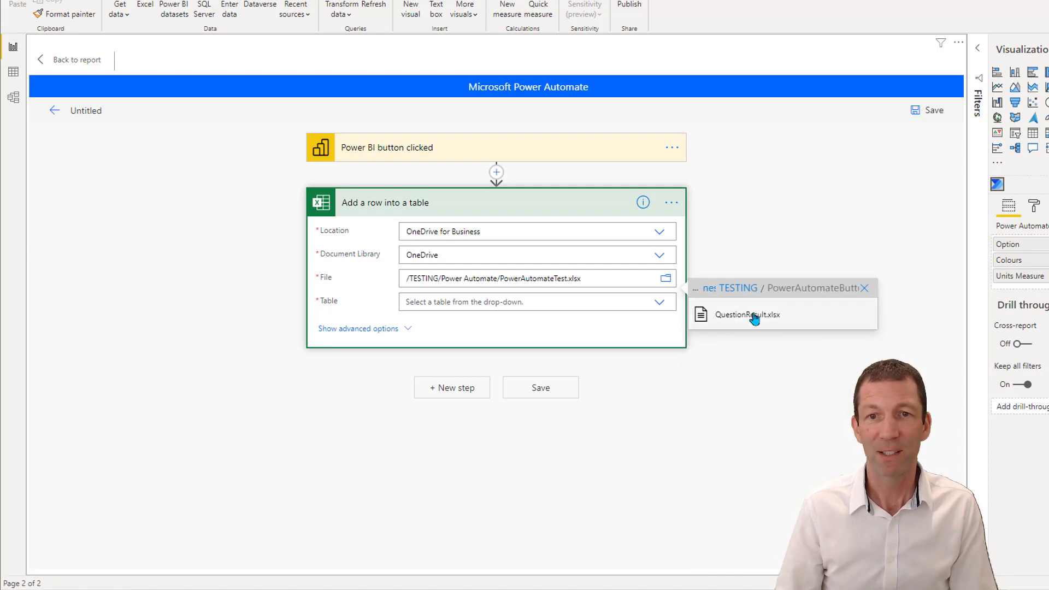
click(754, 319)
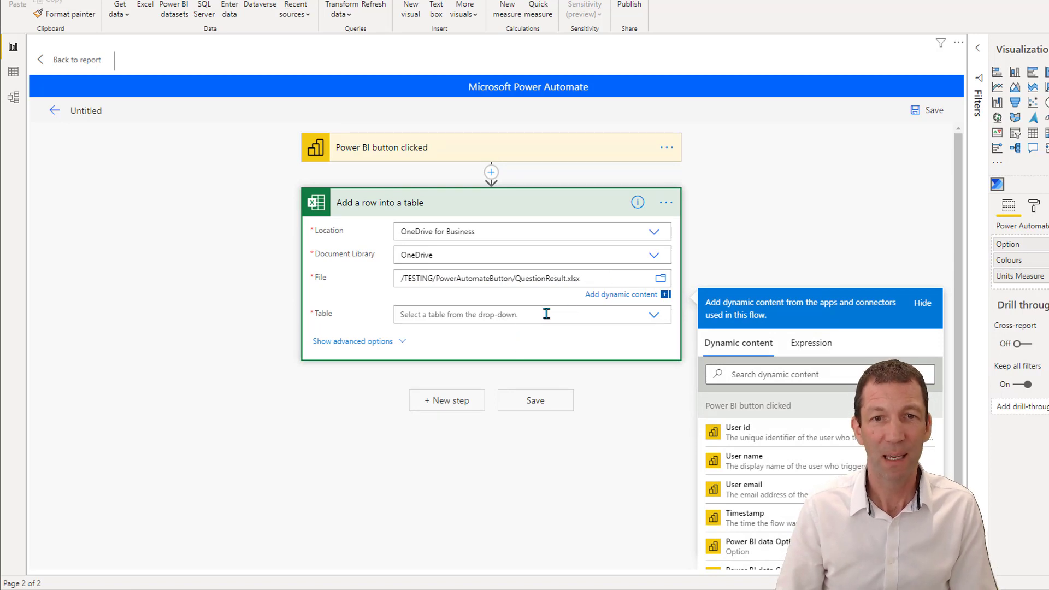
click(656, 316)
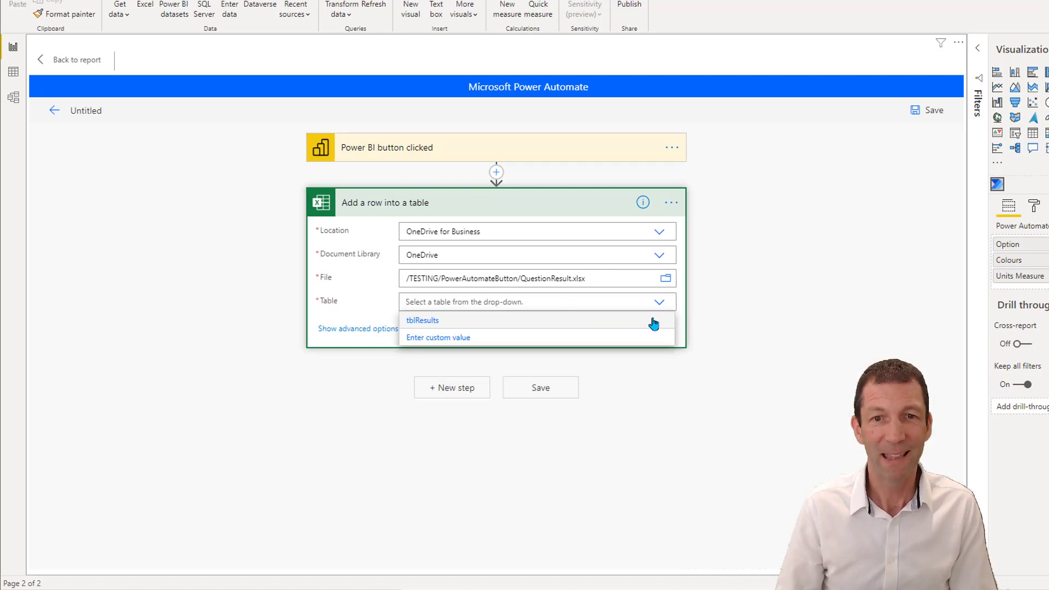
click(431, 323)
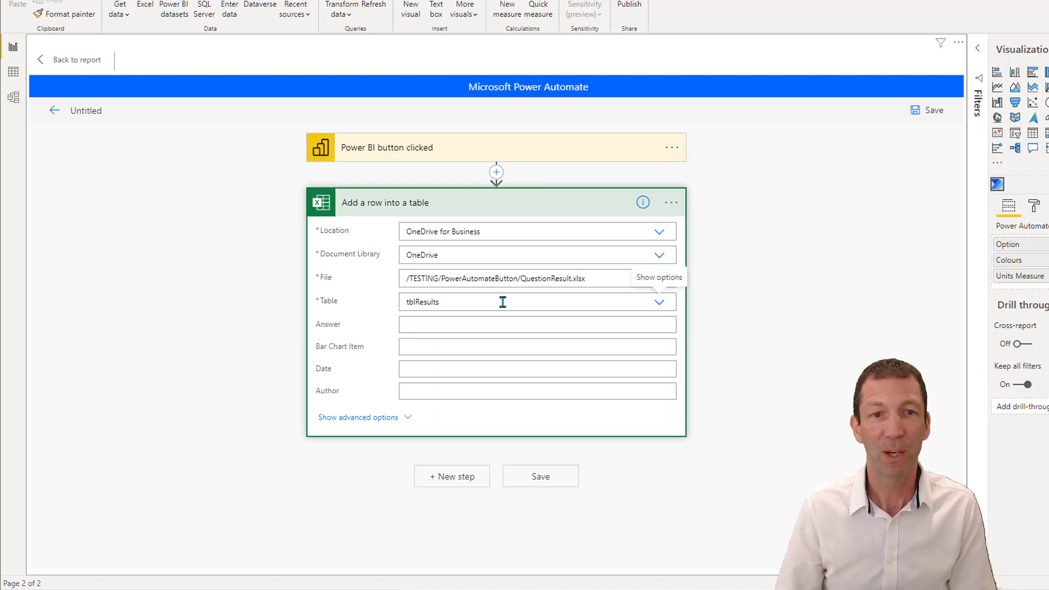
Step: Fill Answer with Power BI data Option, and Bar Chart Item with Colours and Units Measure
click(414, 325)
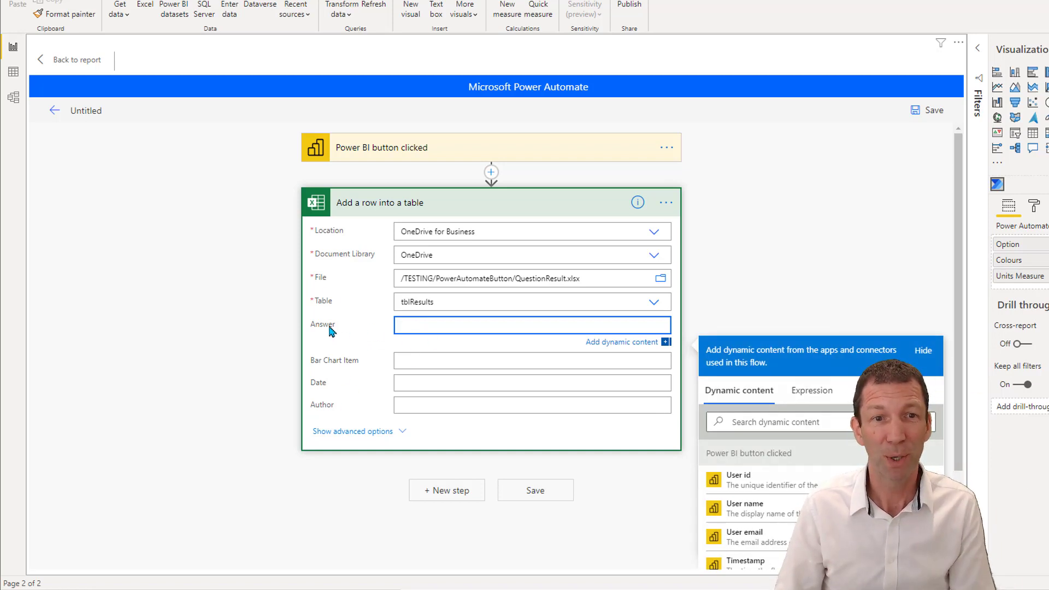
scroll(821, 466, down, 2)
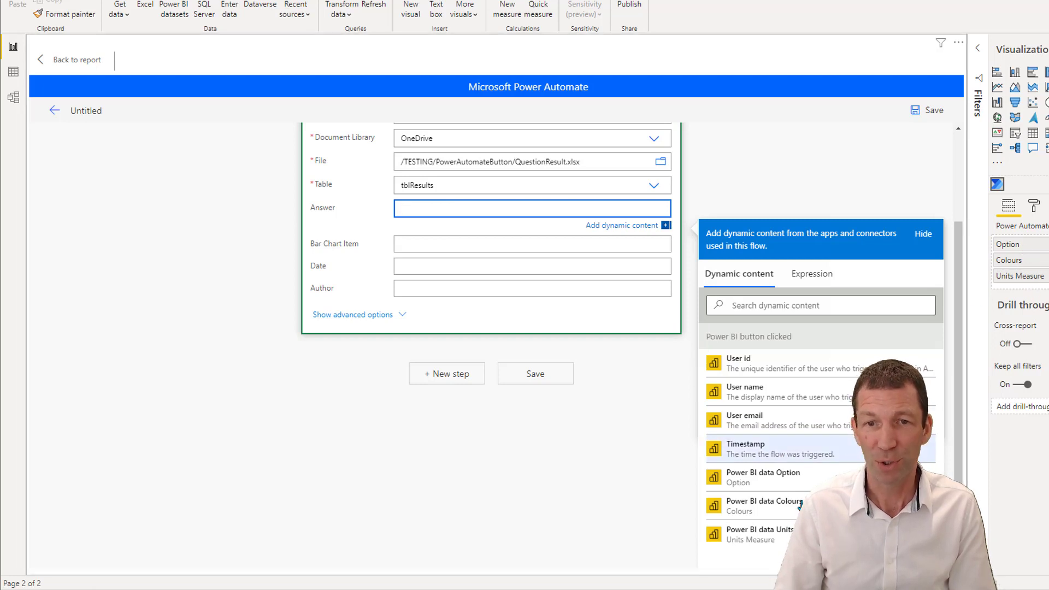
click(773, 479)
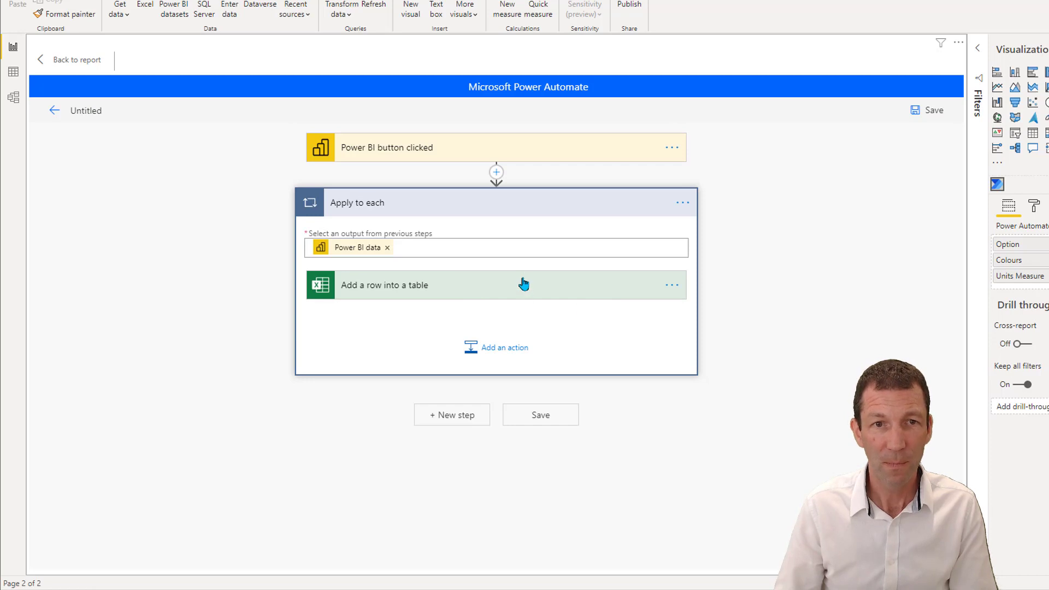
click(623, 292)
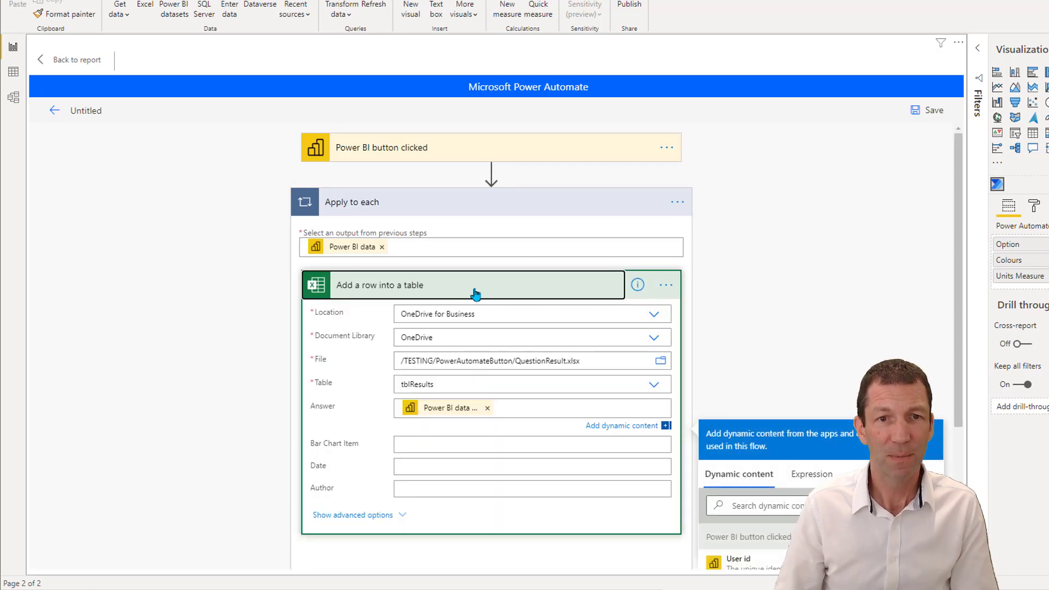
scroll(500, 395, down, 1)
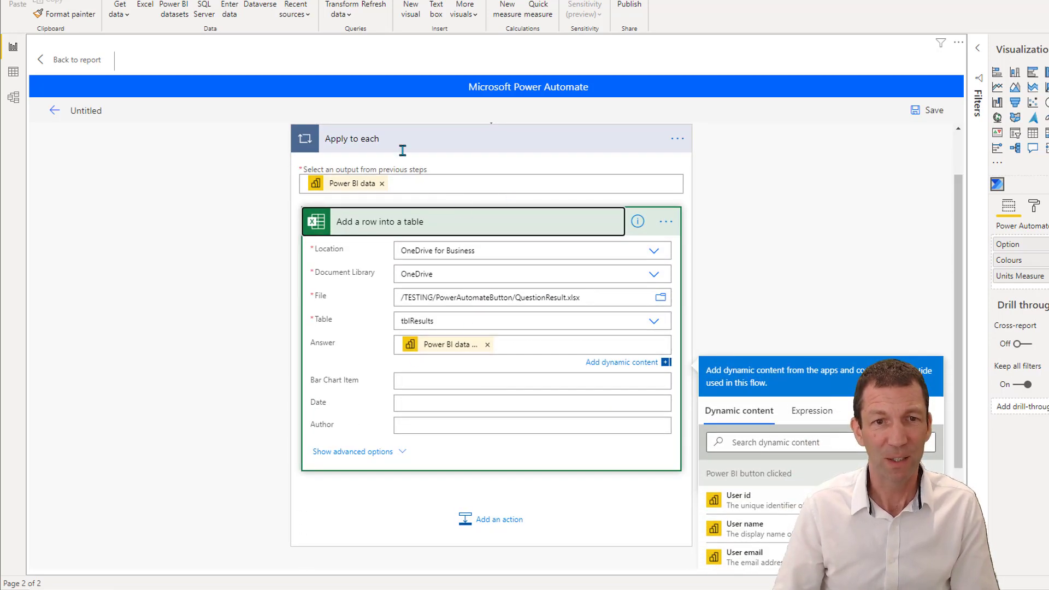
click(497, 382)
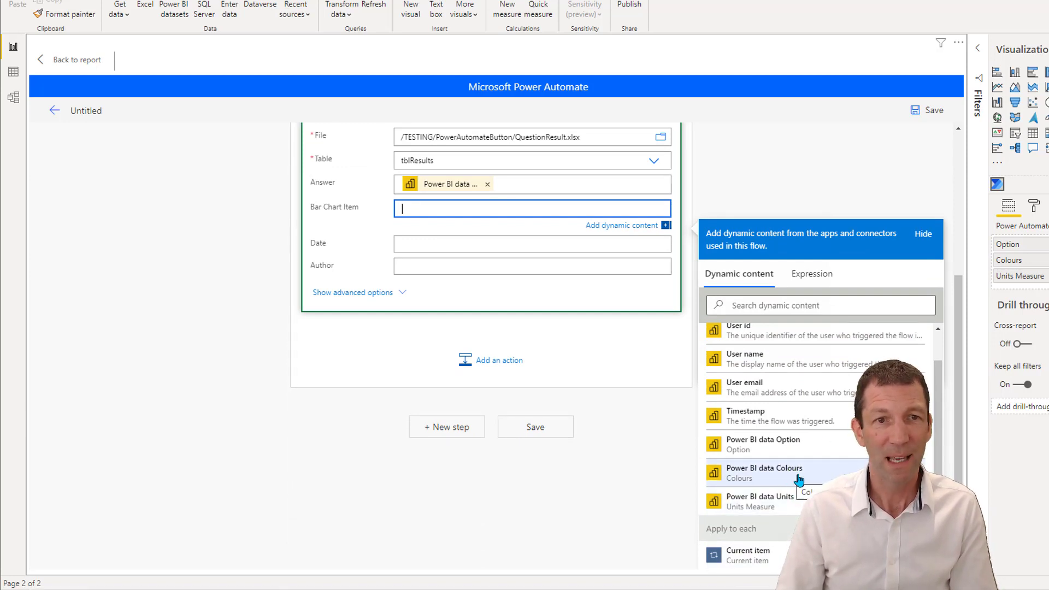
click(787, 476)
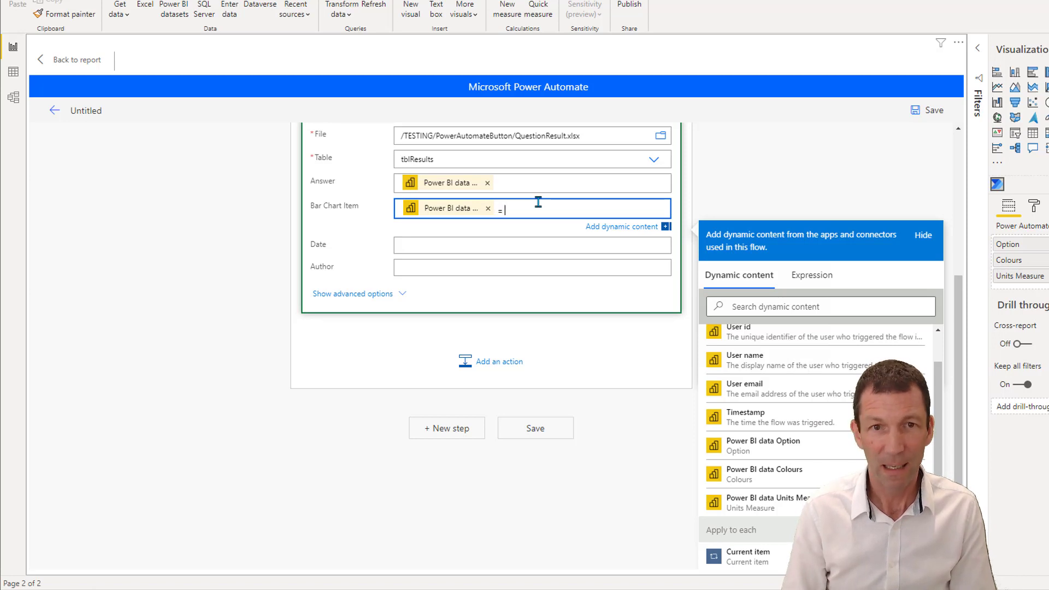
click(767, 503)
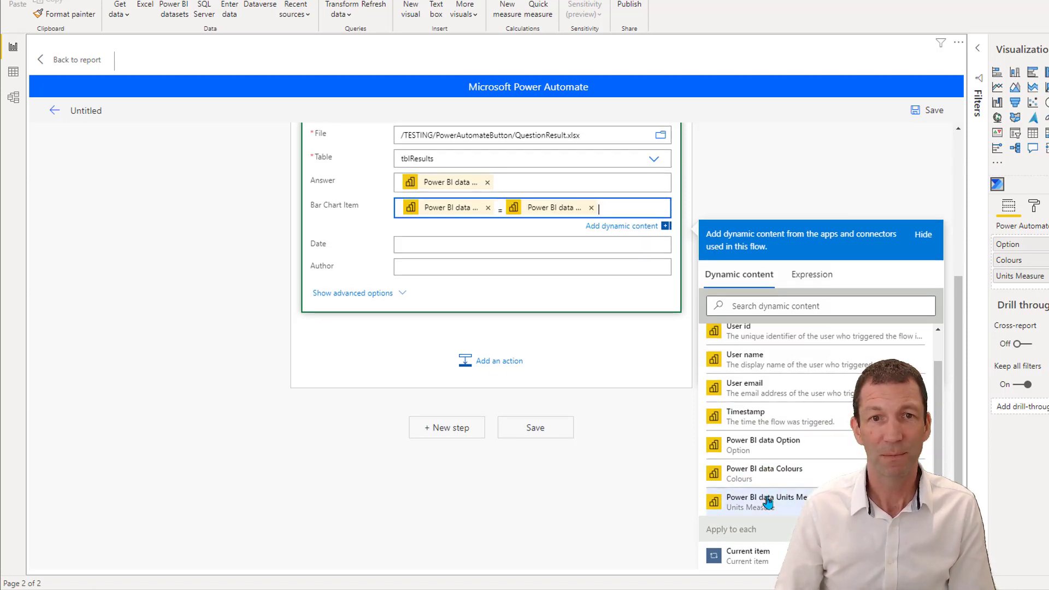
Step: Set the Date column to the trigger Timestamp and Author to User email
click(449, 245)
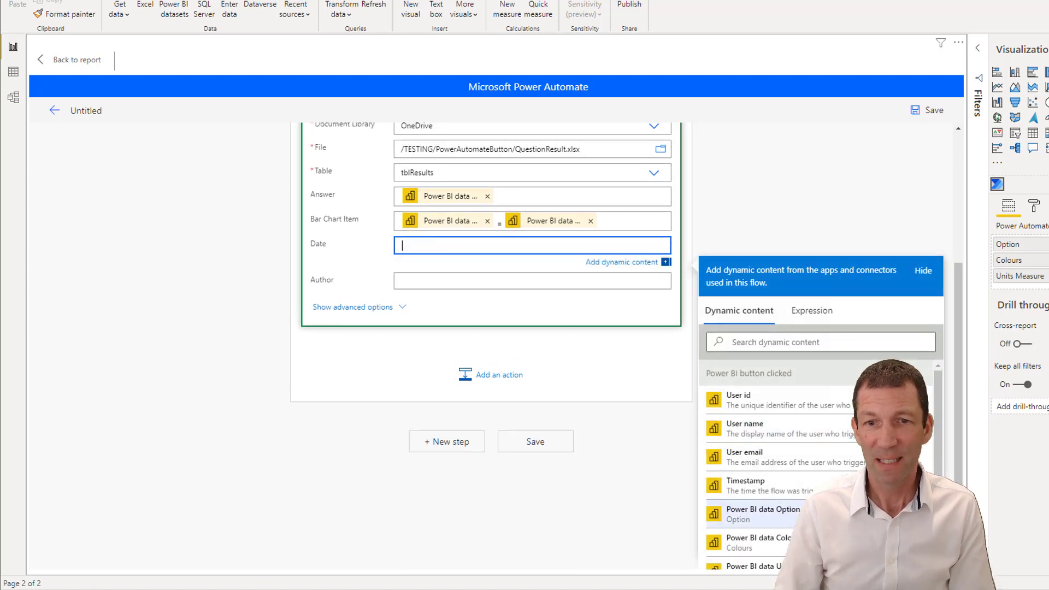
scroll(787, 464, down, 1)
click(754, 455)
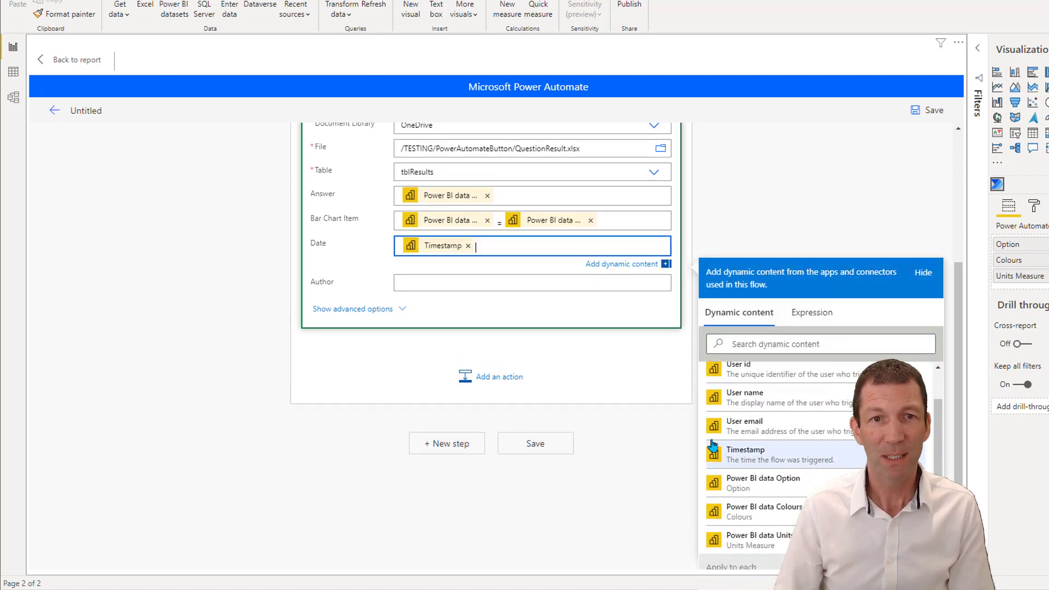
click(444, 283)
scroll(770, 480, up, 1)
click(767, 498)
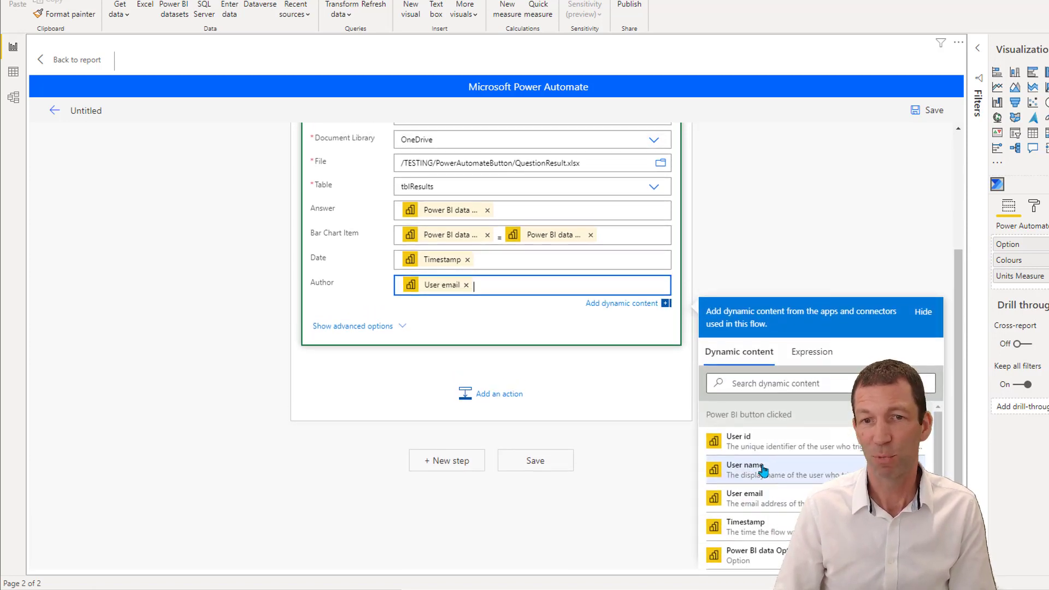
click(582, 371)
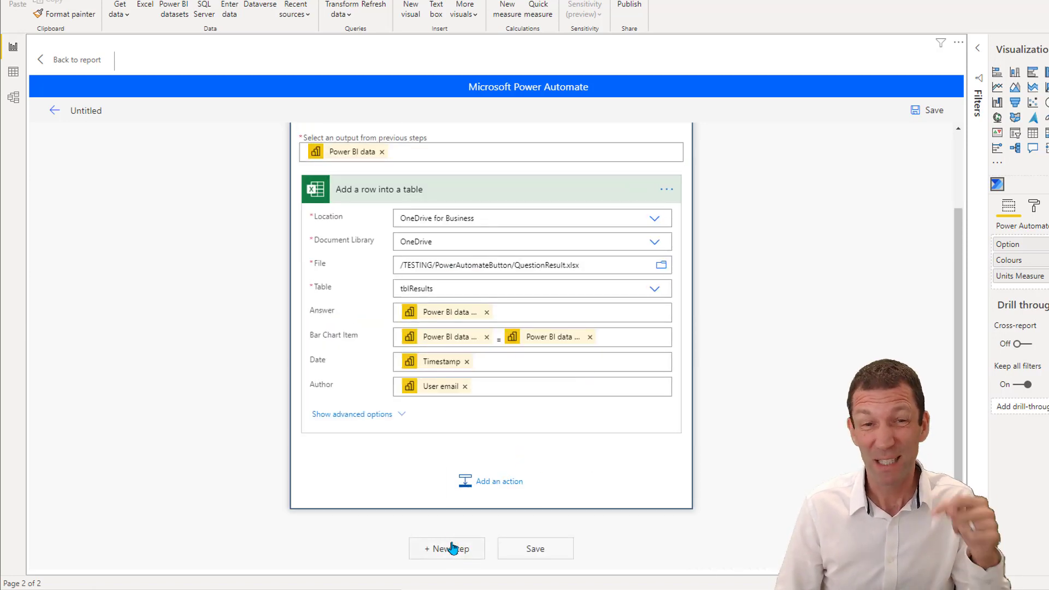
Step: Add a Teams Post a message (V3) action after the loop, found by searching 'teams'
click(447, 552)
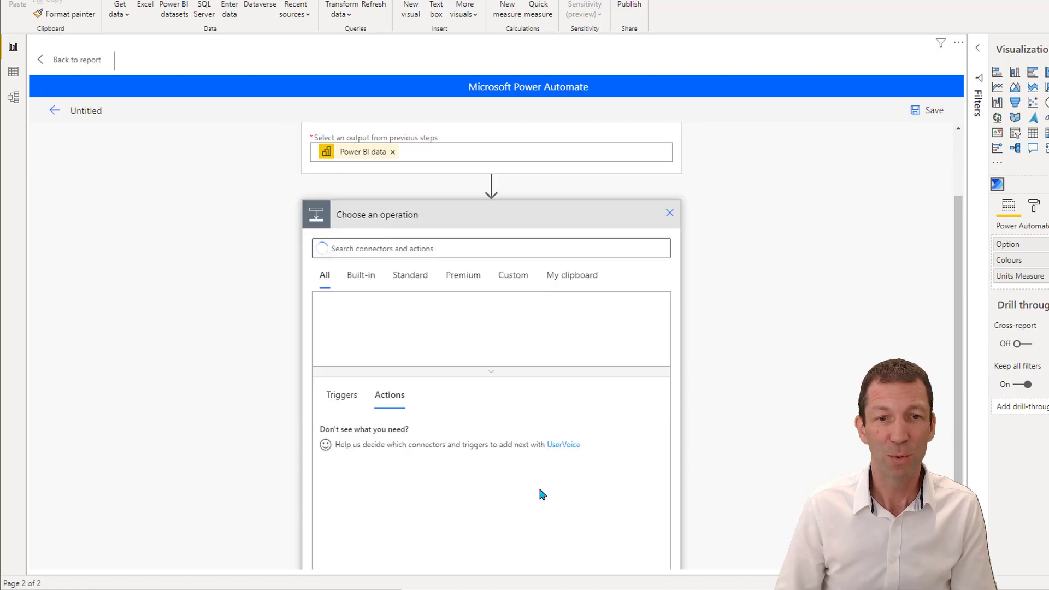
text(teams)
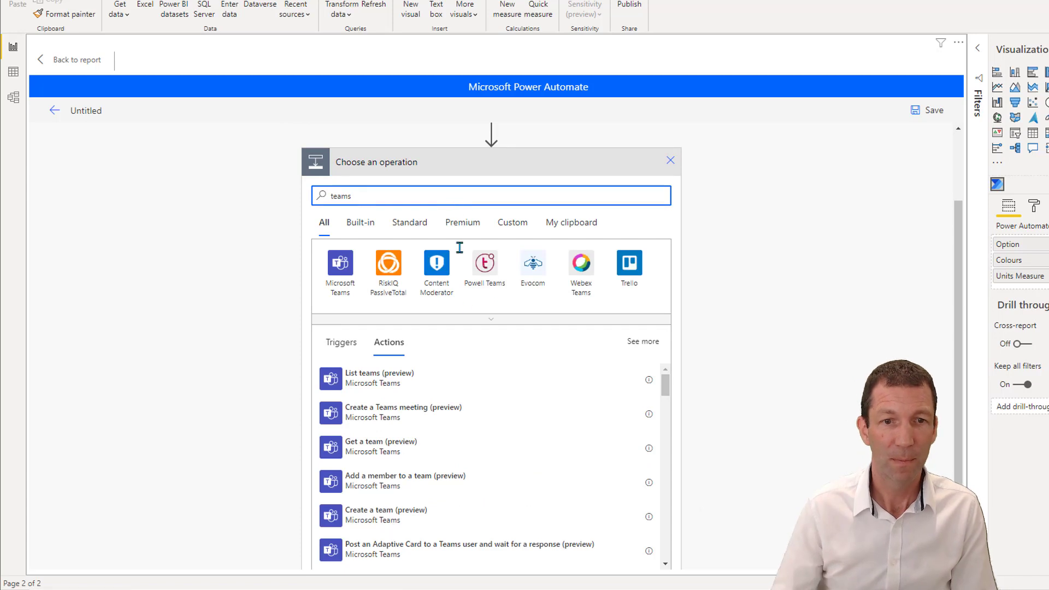
scroll(468, 305, down, 1)
scroll(455, 389, down, 1)
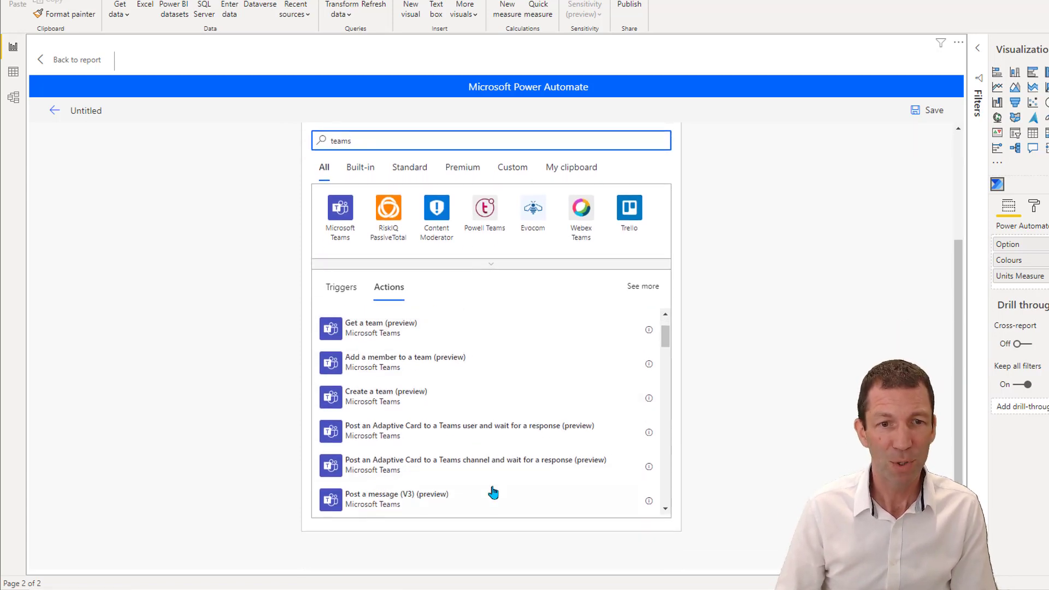
scroll(459, 487, down, 1)
click(388, 443)
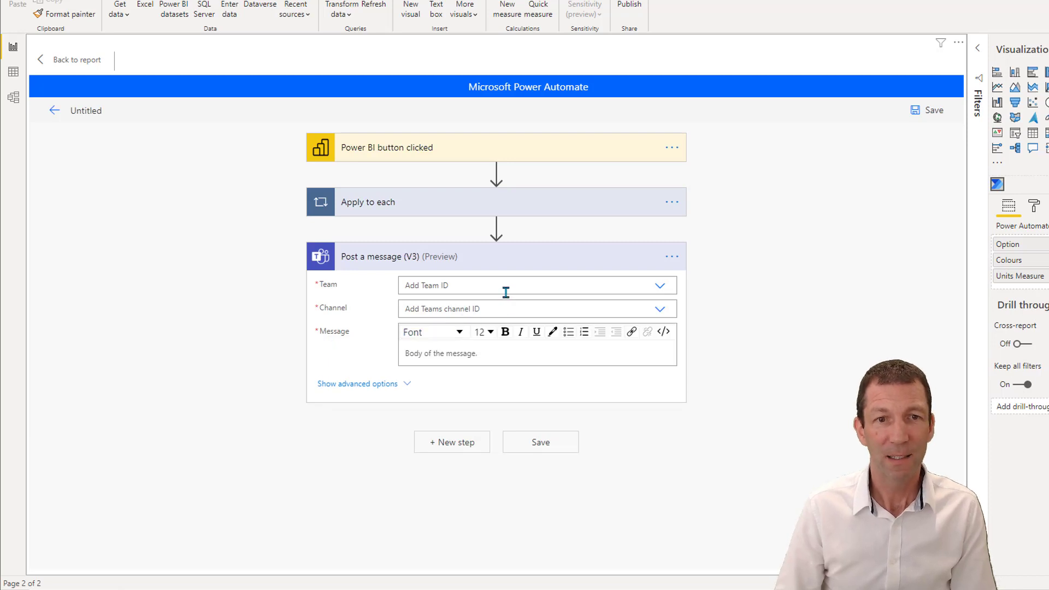
Step: Post to team StarForce, channel Demo Channel, with the message 'Updated at'
click(637, 285)
click(662, 287)
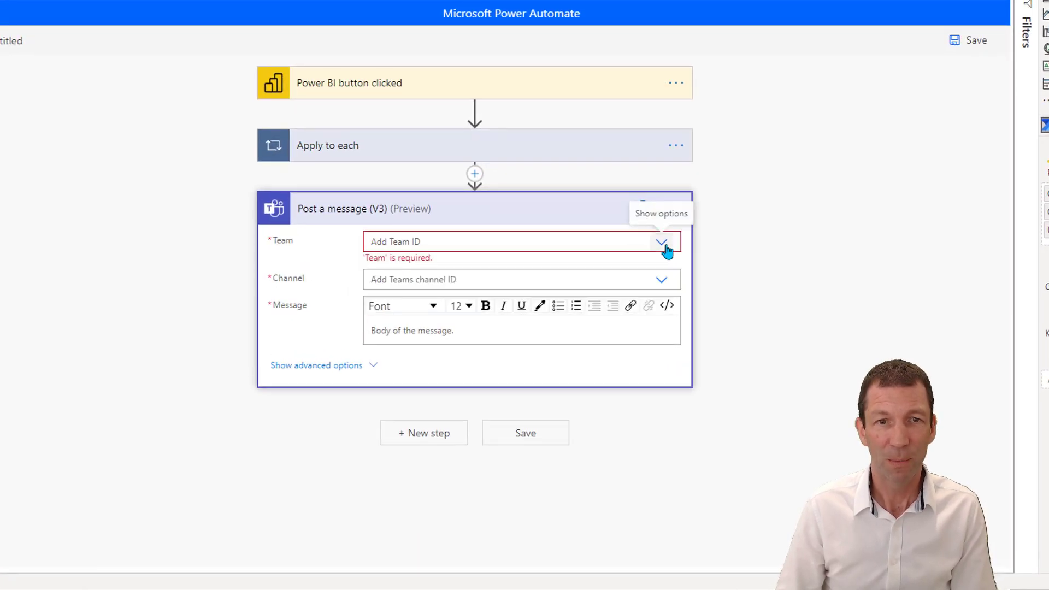
click(666, 249)
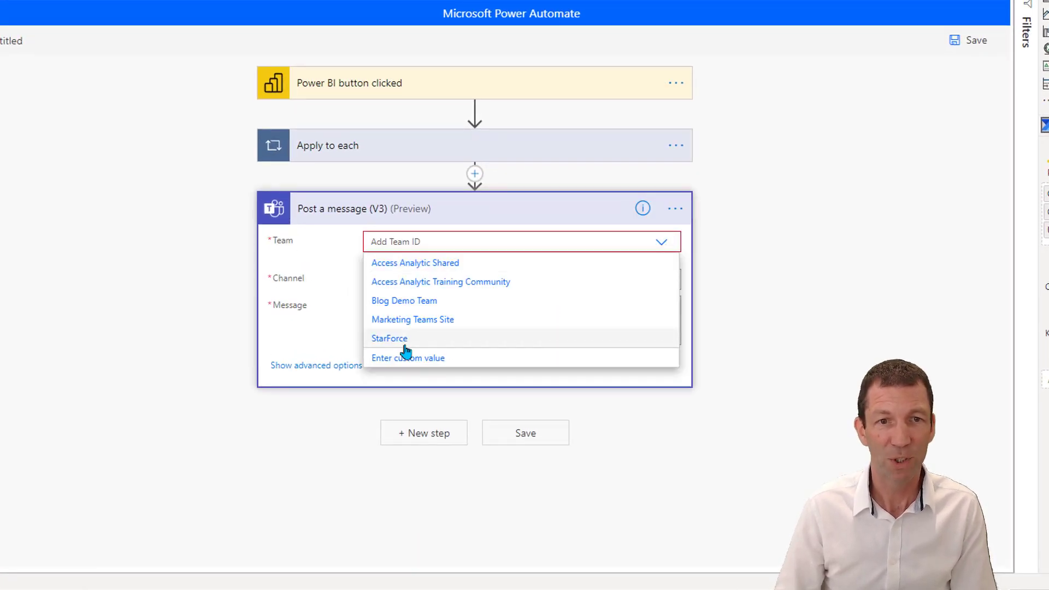
click(389, 338)
click(662, 270)
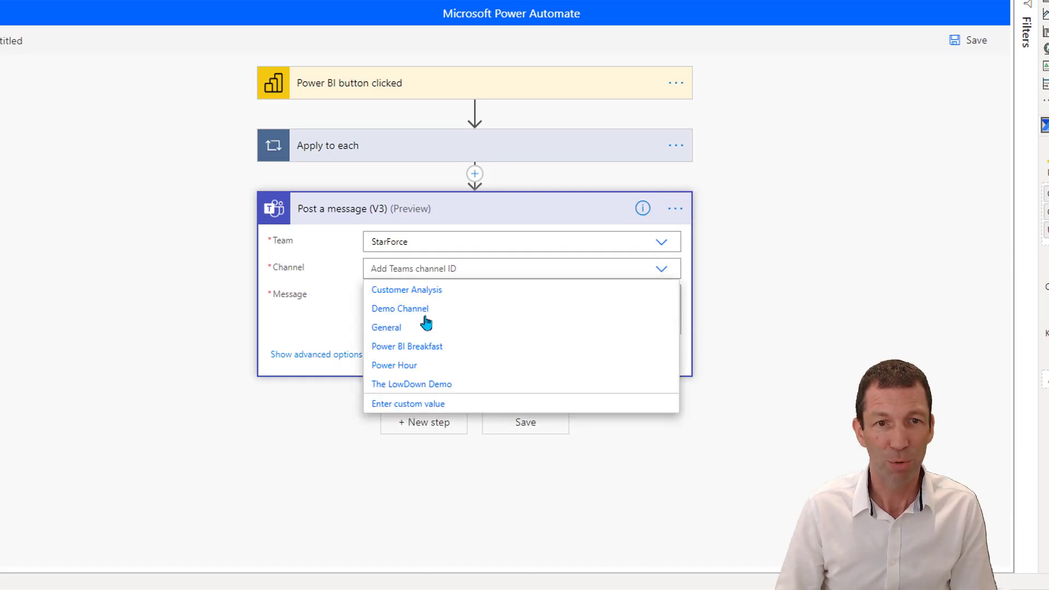
click(428, 310)
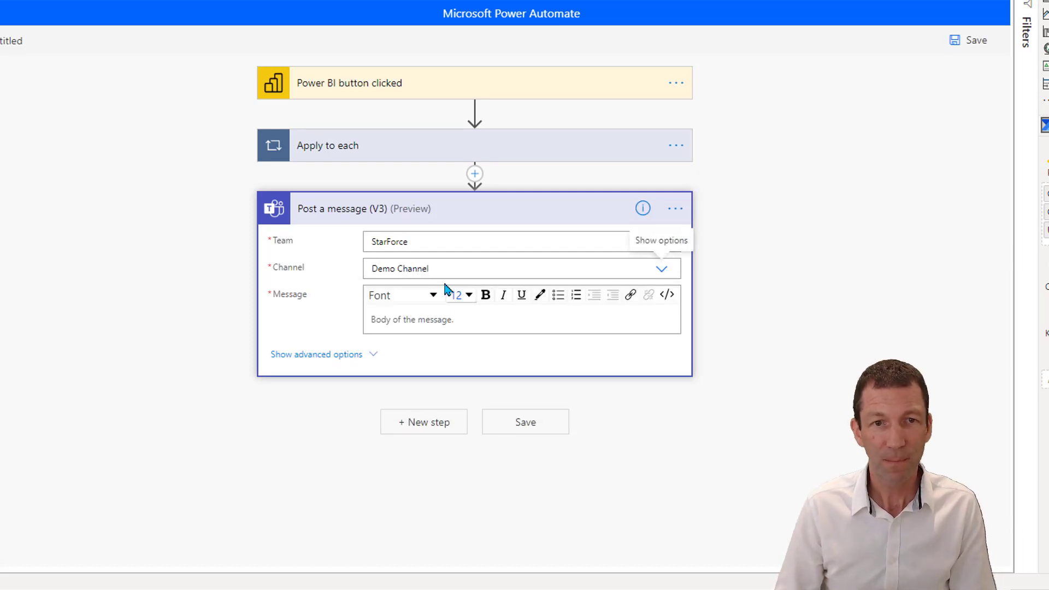
click(463, 318)
text(Updated at)
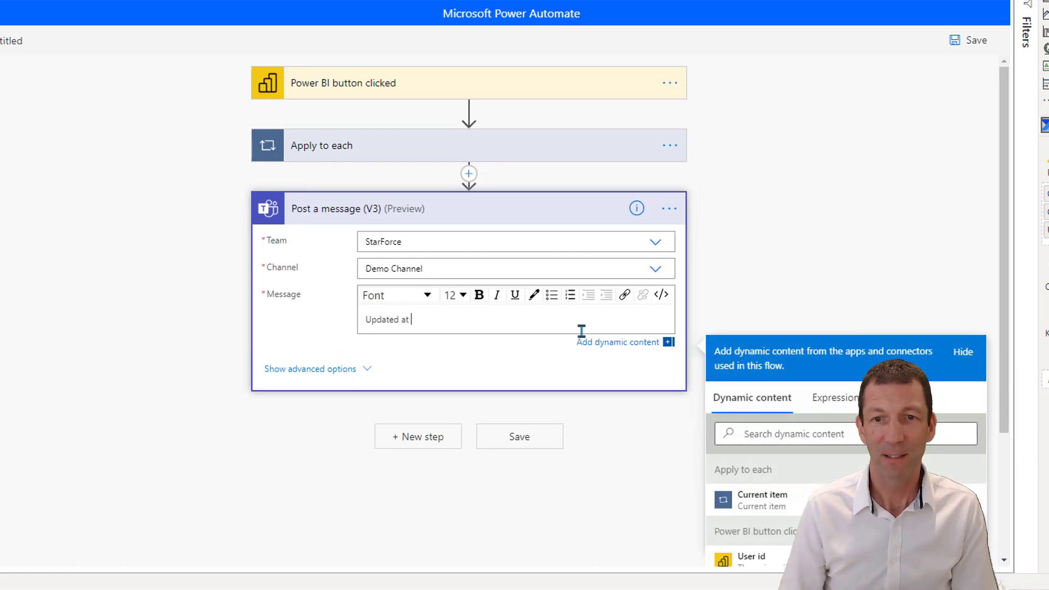
scroll(765, 519, down, 3)
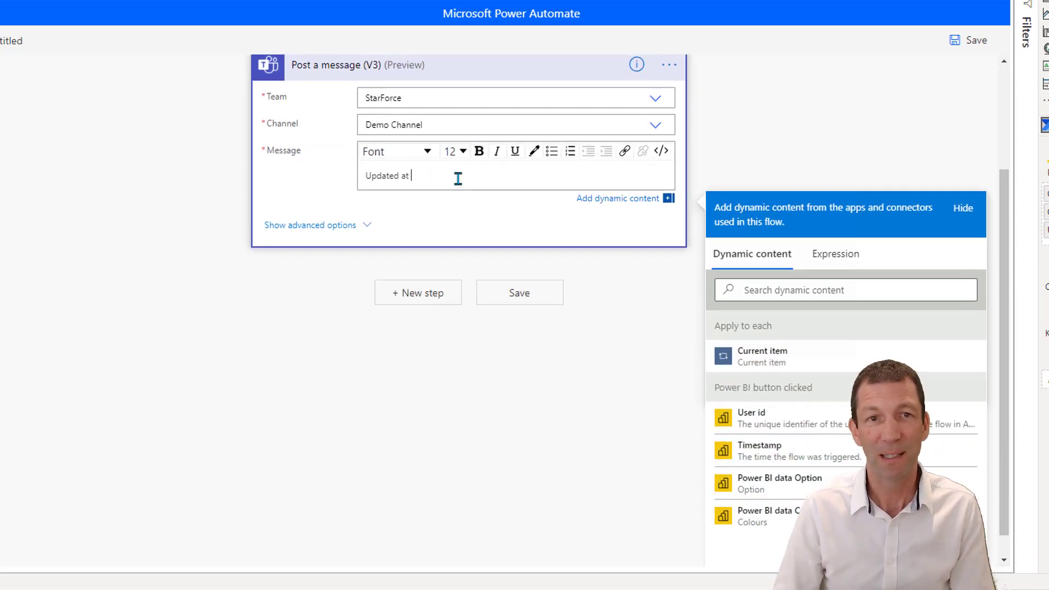
scroll(462, 176, up, 3)
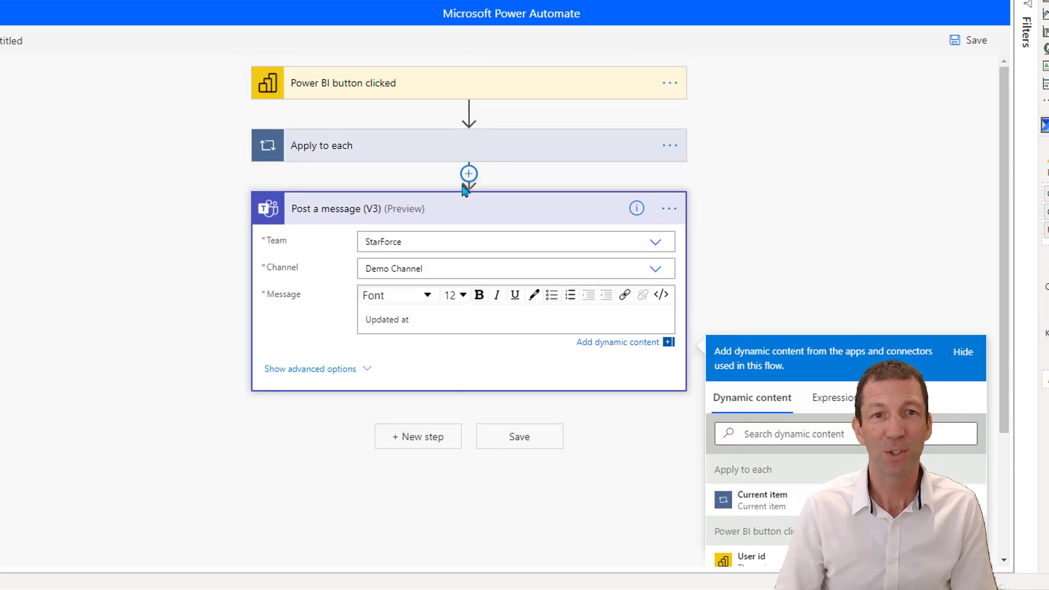
click(432, 443)
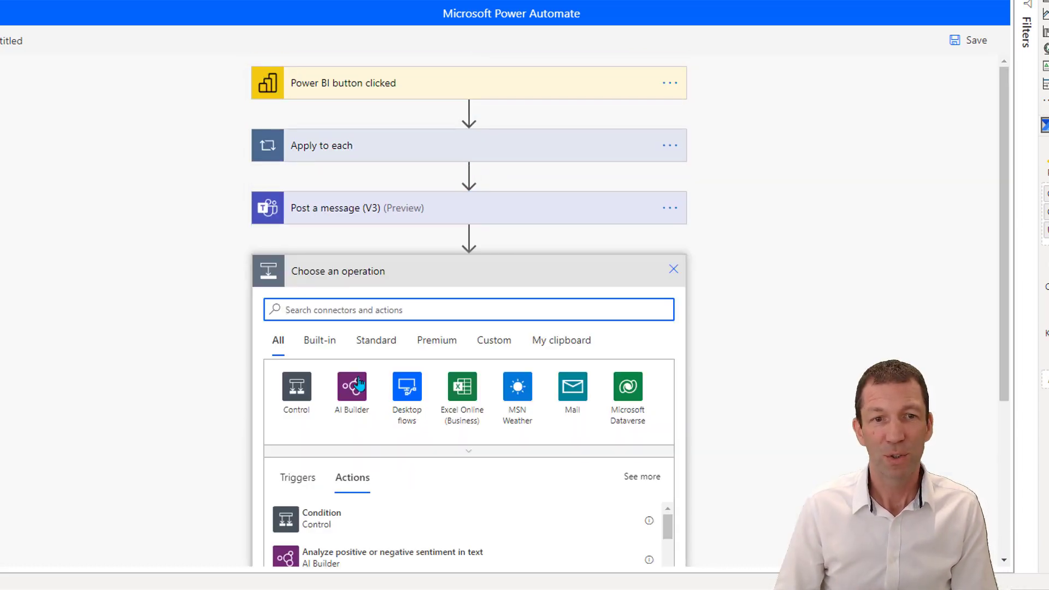
text(notificat)
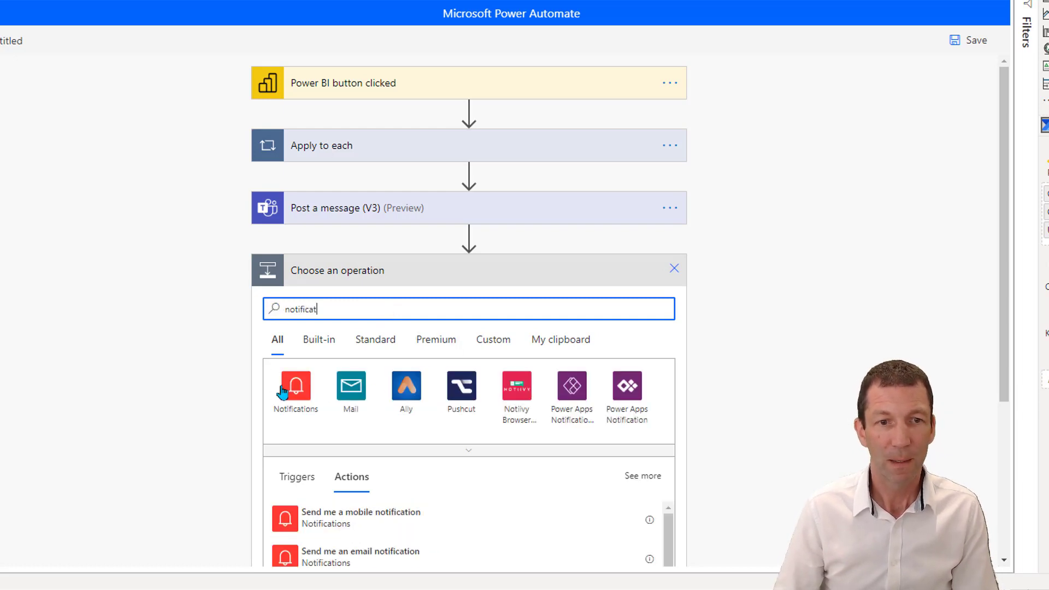
click(296, 385)
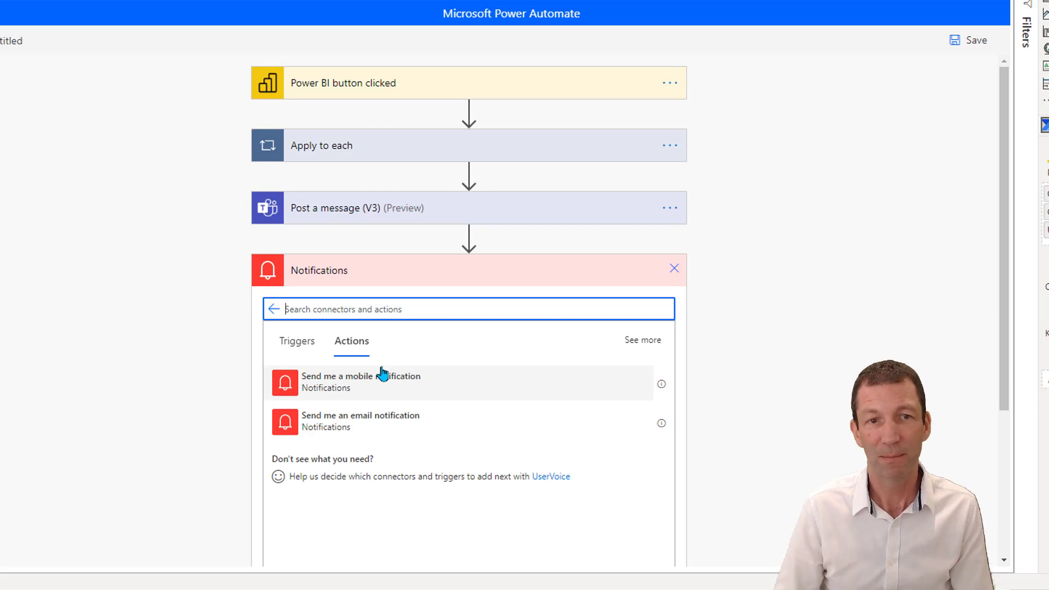
click(676, 268)
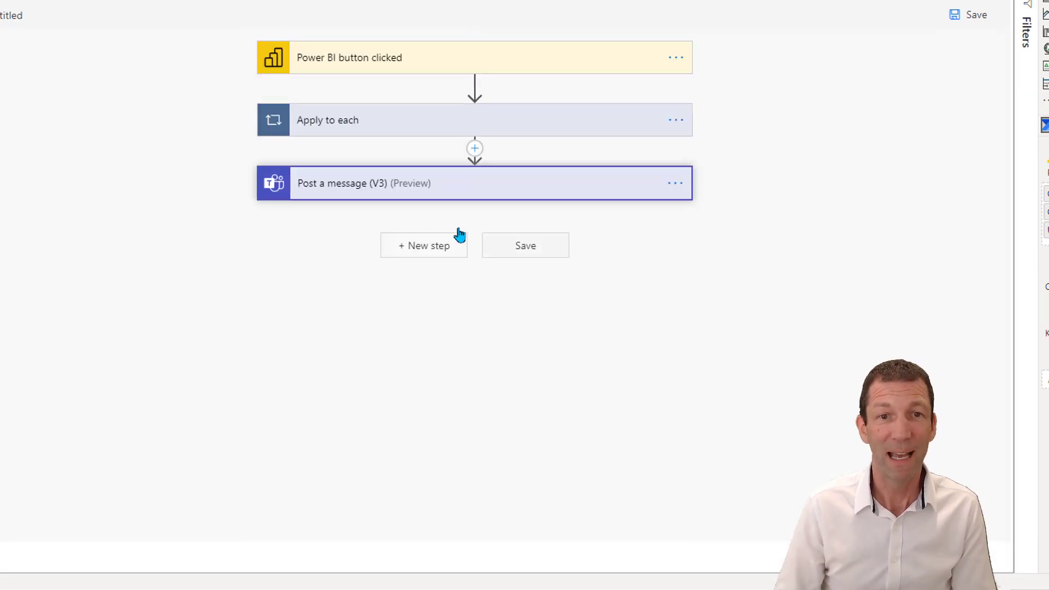
click(475, 148)
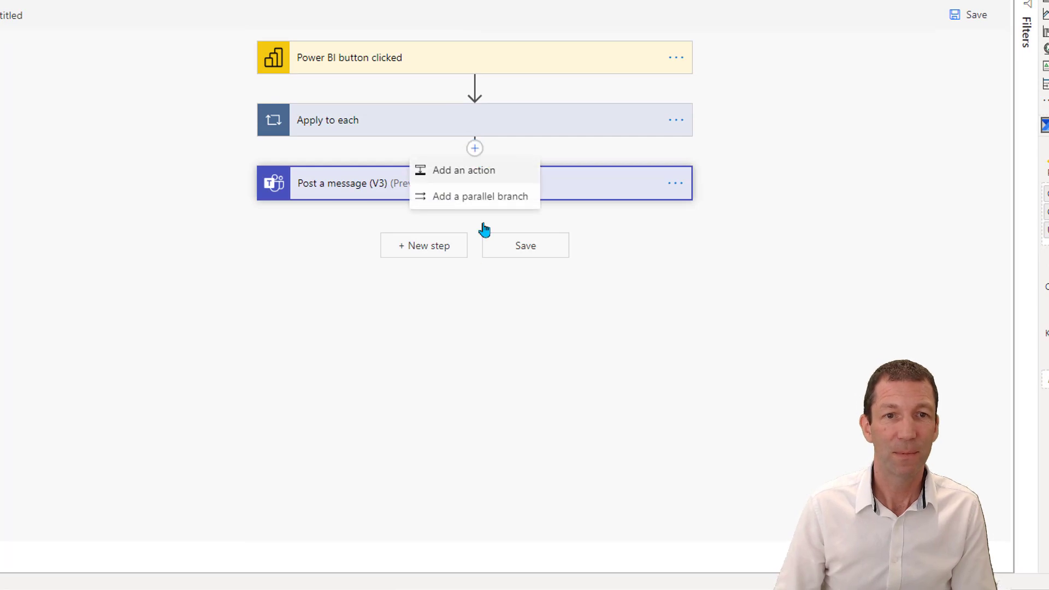
Step: Insert a Power BI Refresh a dataset action before the Teams message, using workspace 1 Demo
click(474, 149)
click(473, 169)
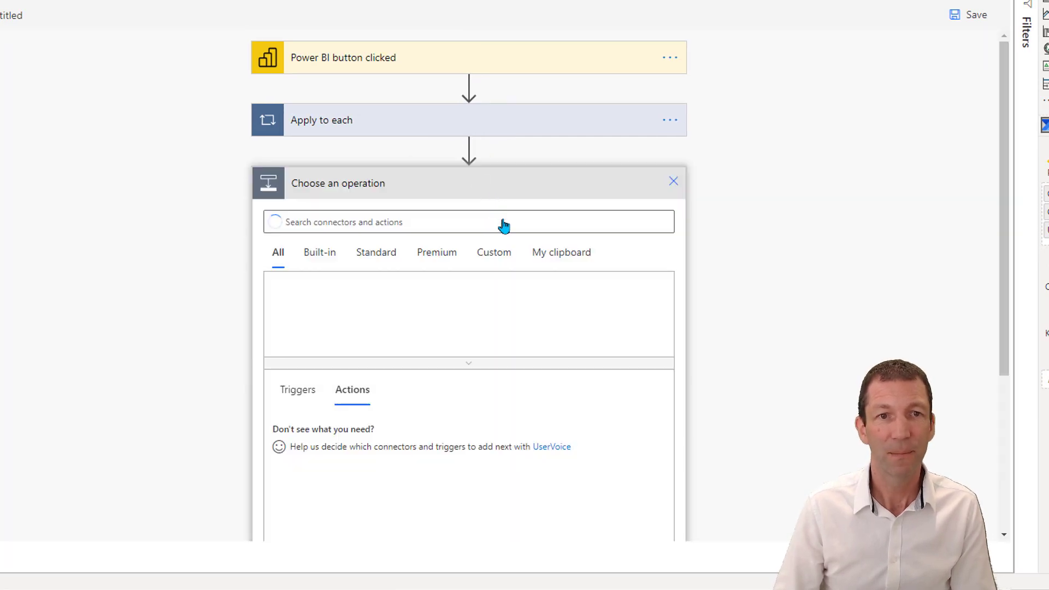
text(power bi)
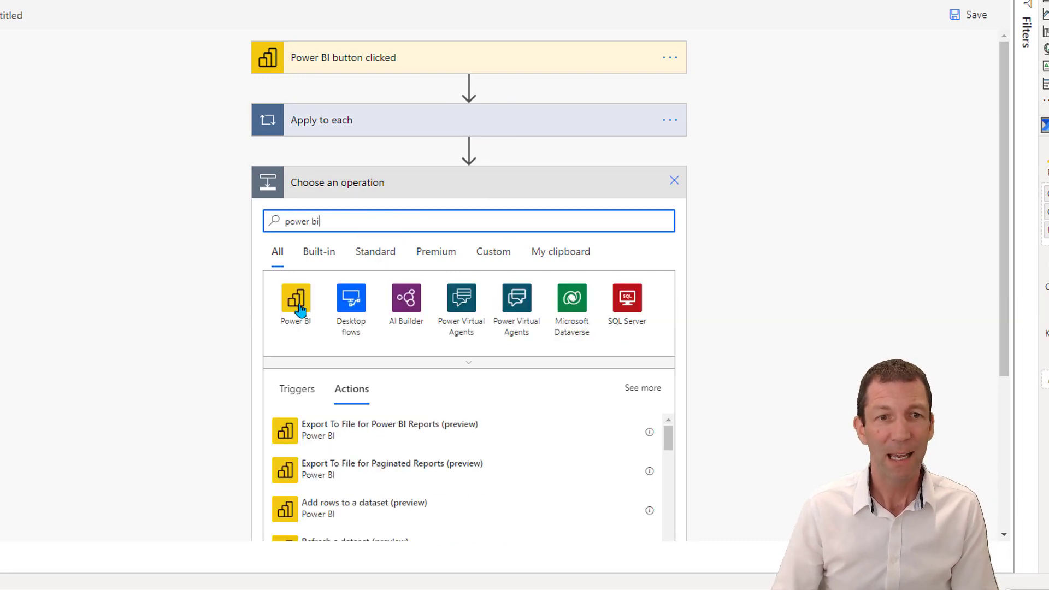
scroll(344, 510, down, 2)
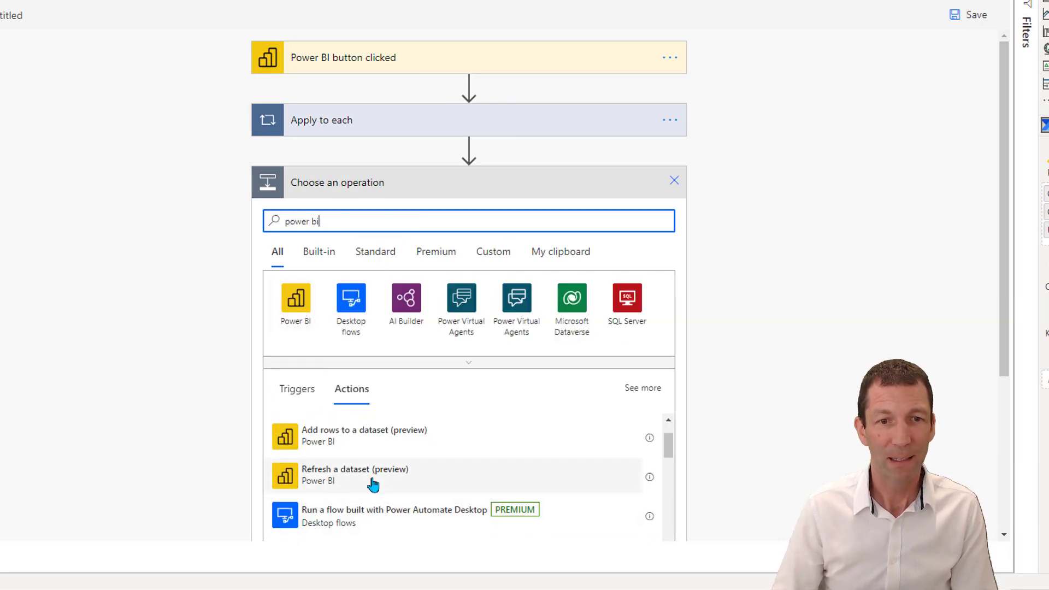
click(329, 476)
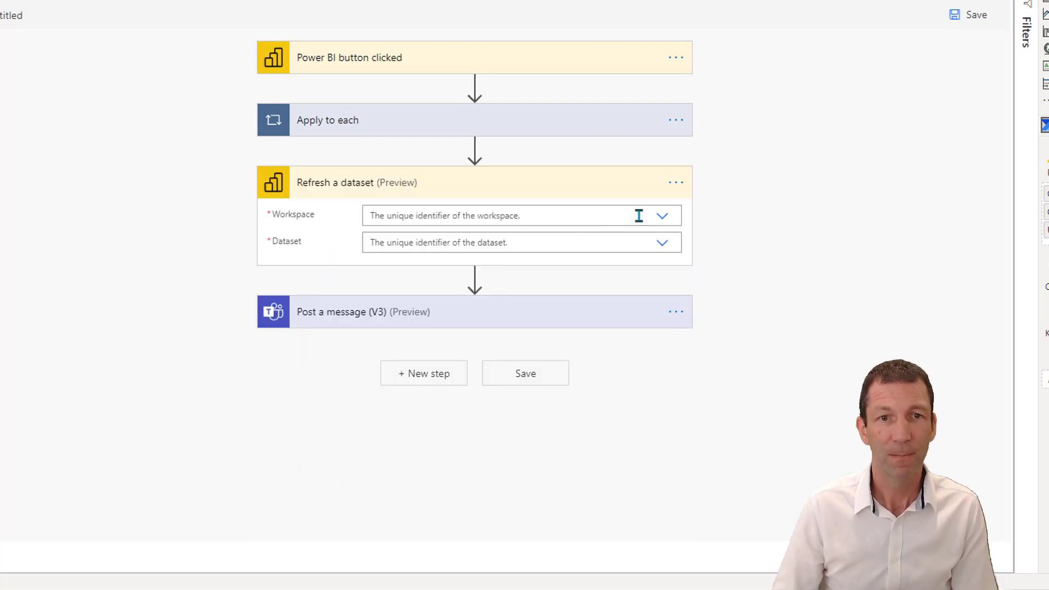
click(664, 218)
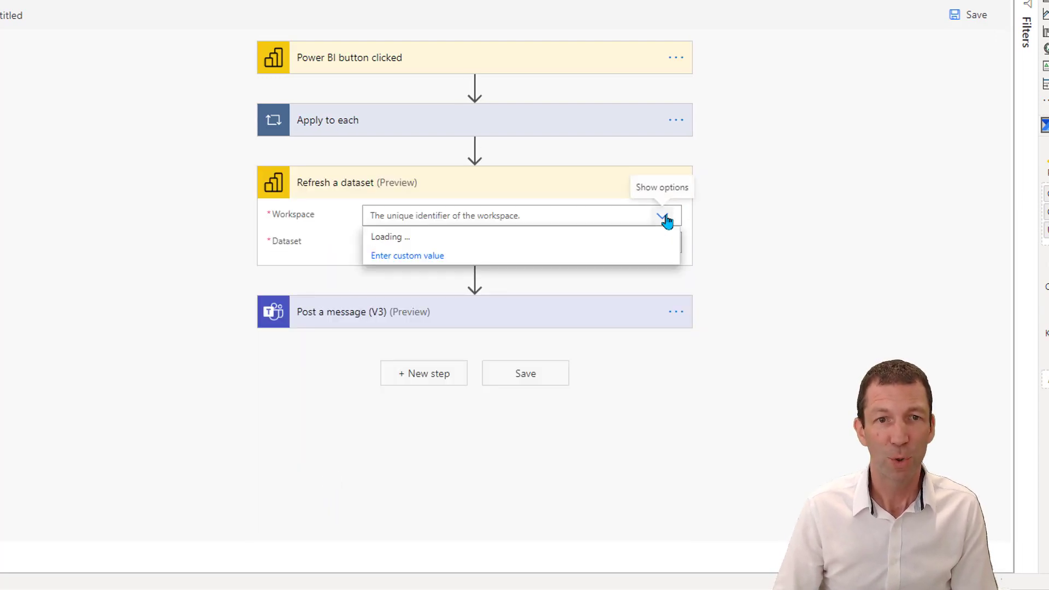
click(402, 257)
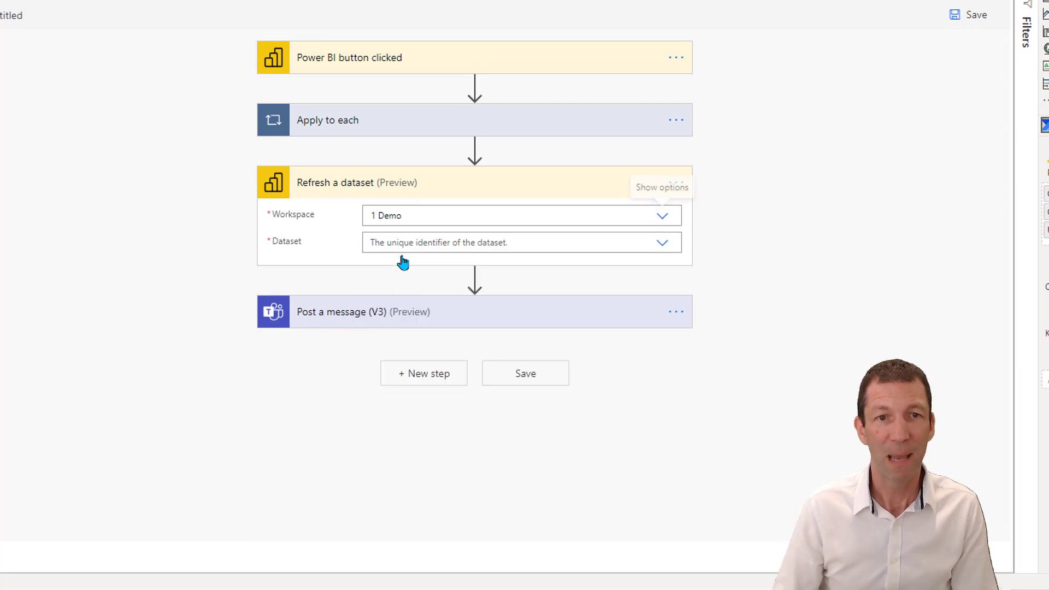
click(663, 245)
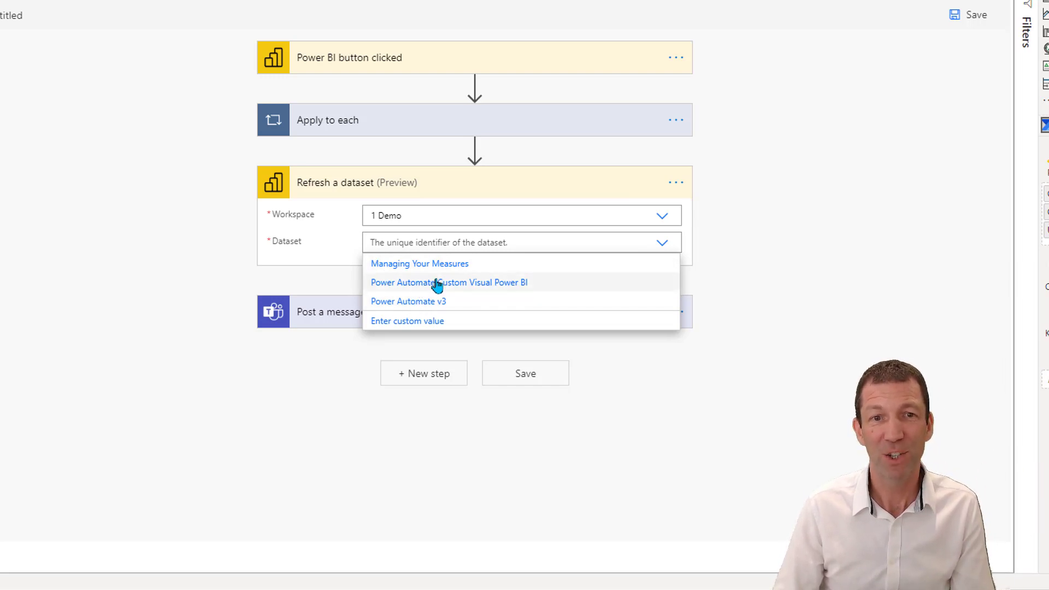
click(483, 121)
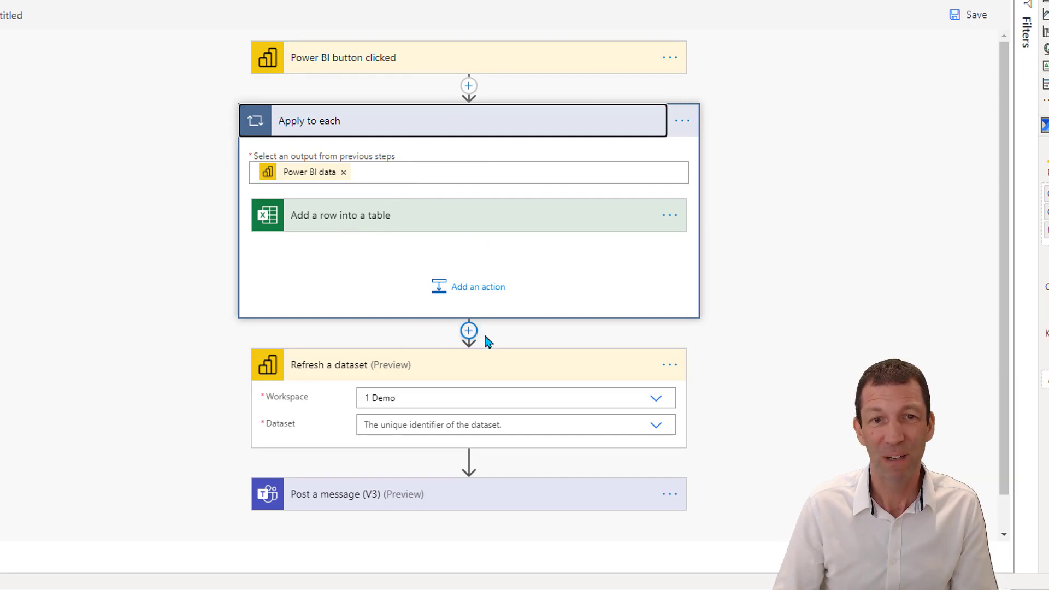
Step: Insert a Delay action after the Apply to each loop with a count of 1
click(468, 331)
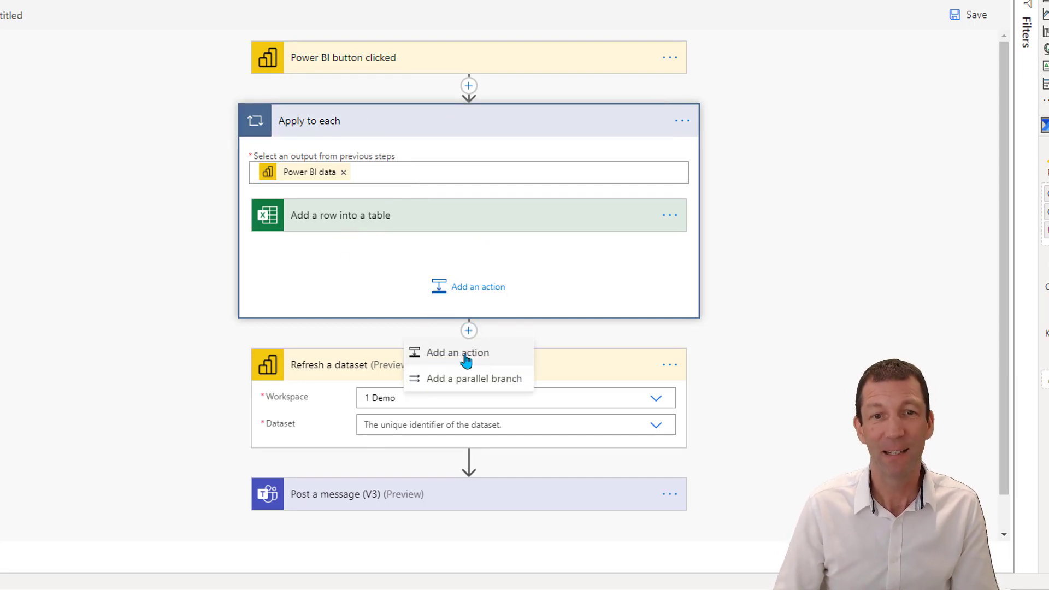
click(469, 356)
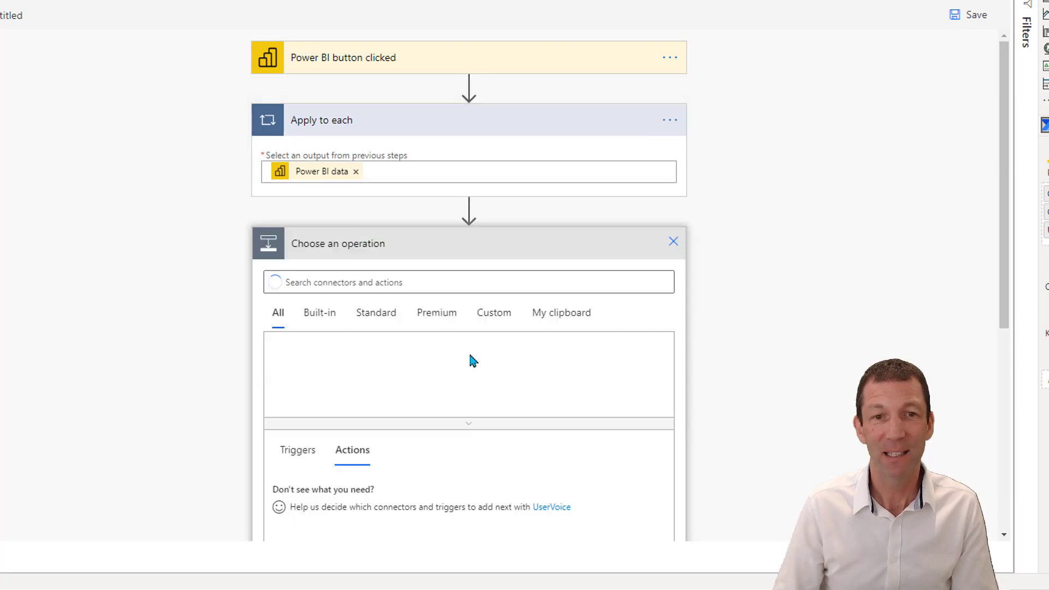
text(dela)
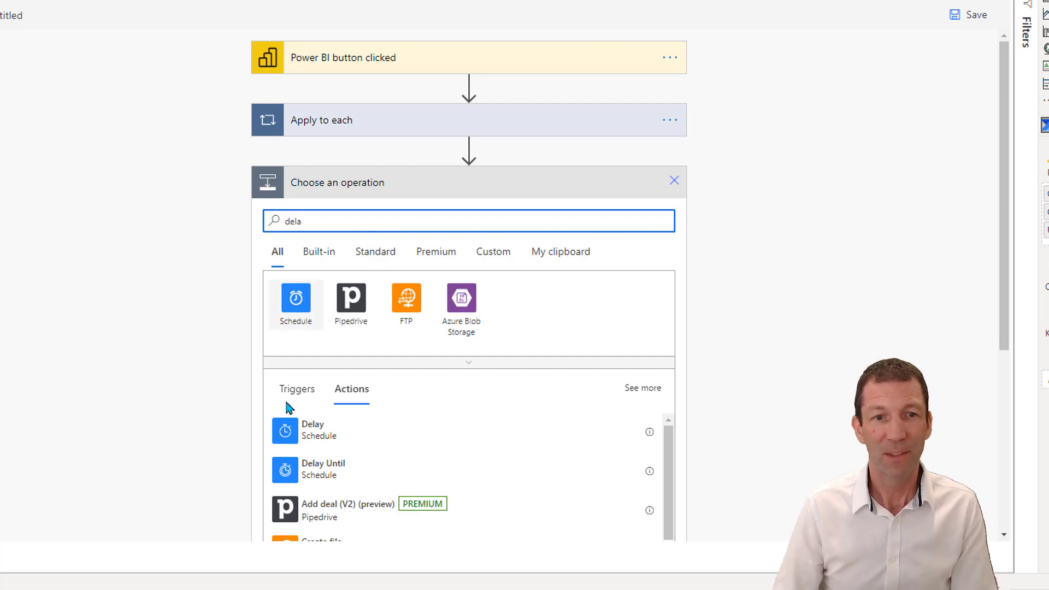
click(317, 441)
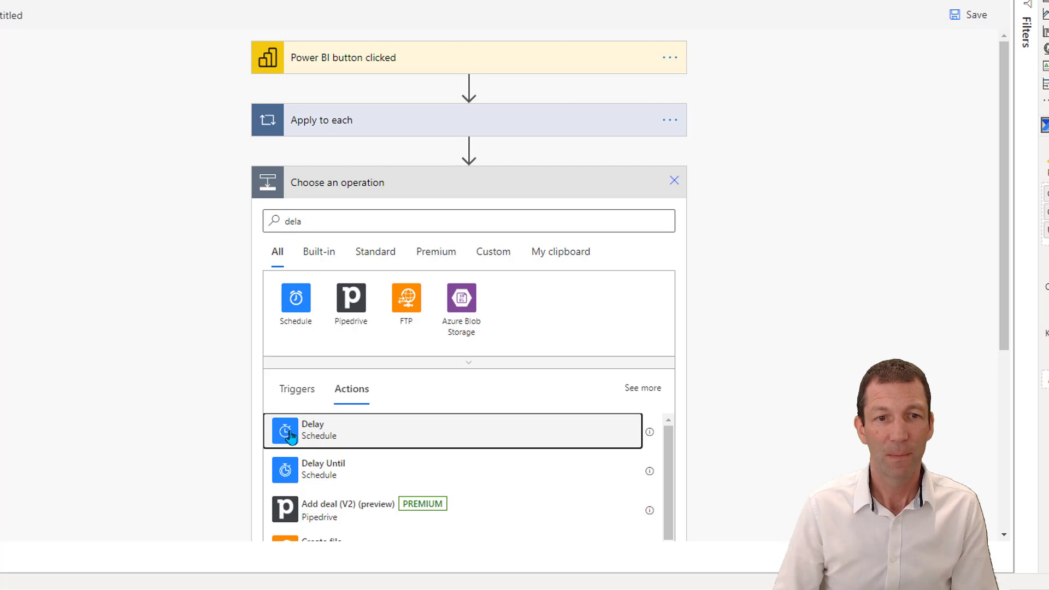
click(497, 437)
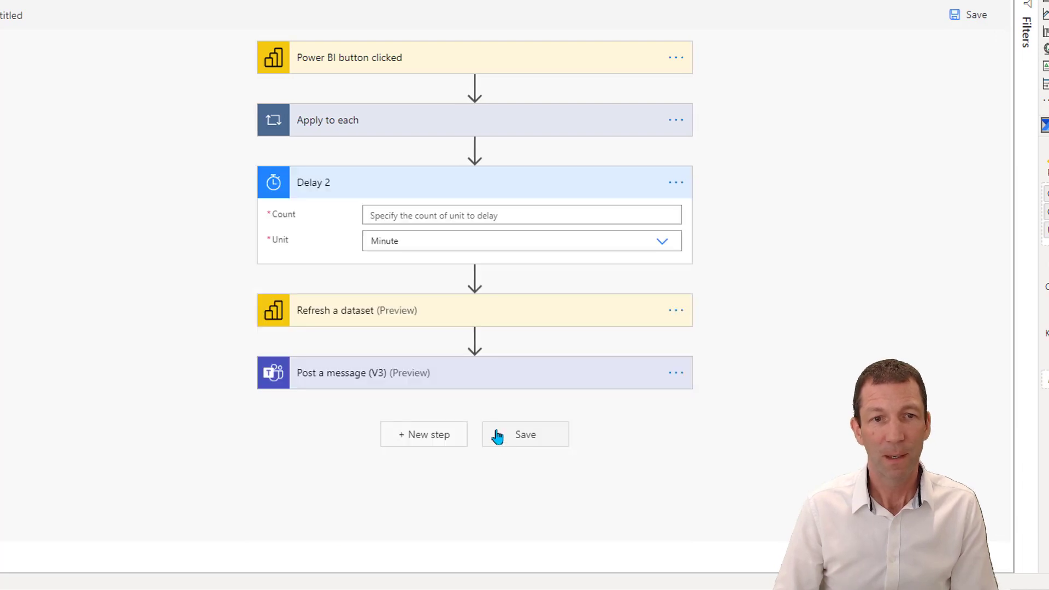
click(510, 220)
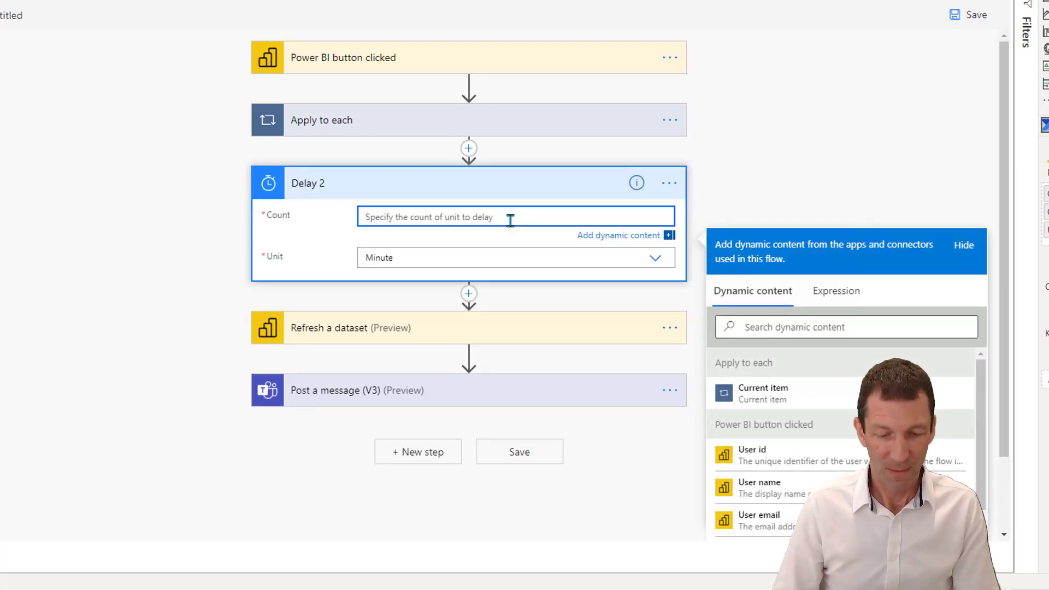
text(1)
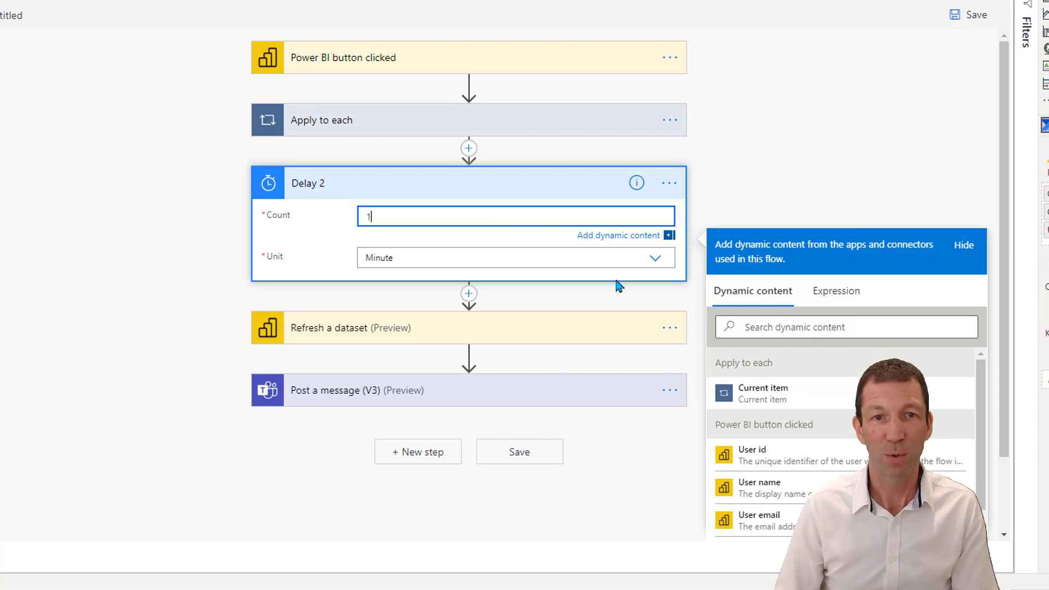
click(658, 261)
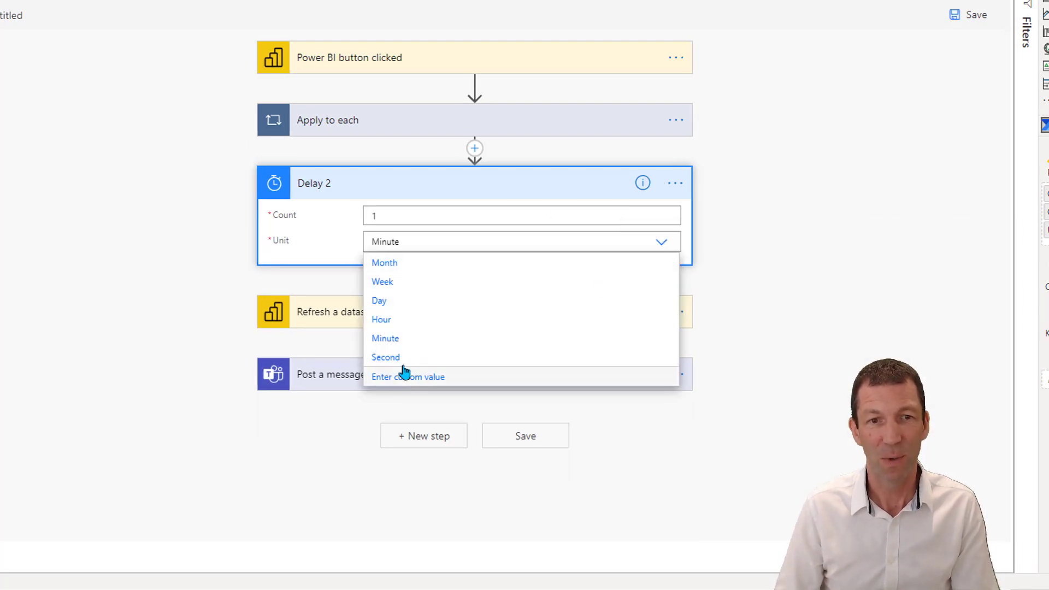
click(424, 190)
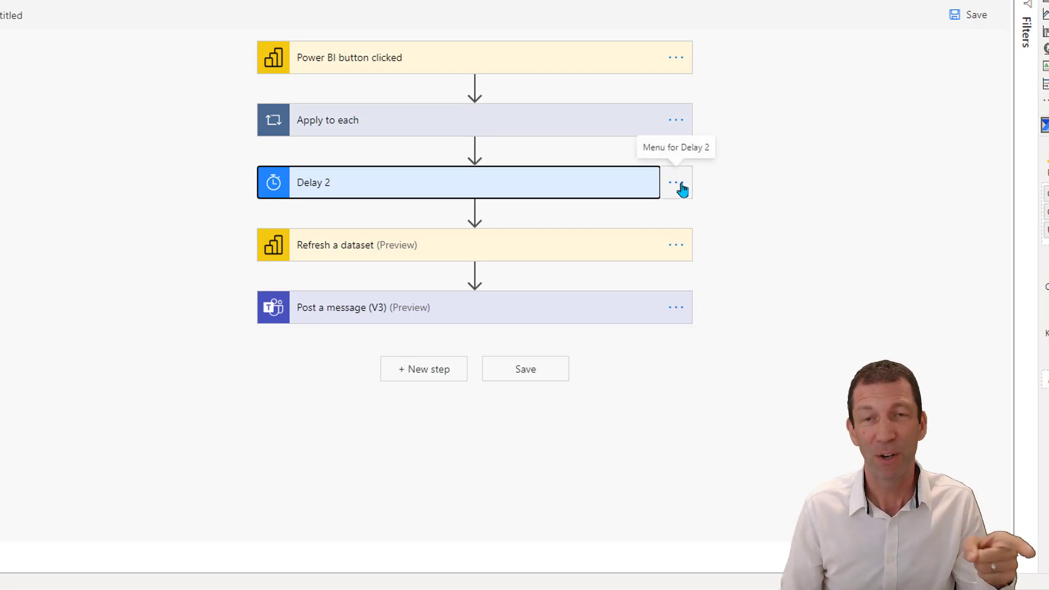
Step: Add a Convert time zone action after the trigger, using Timestamp as the base time
click(474, 87)
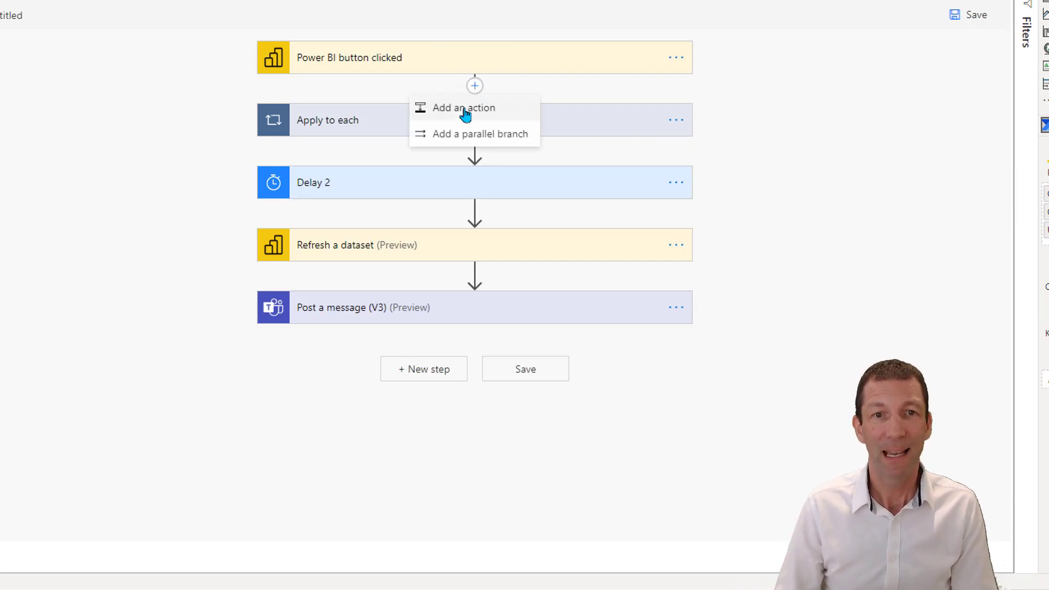
click(465, 109)
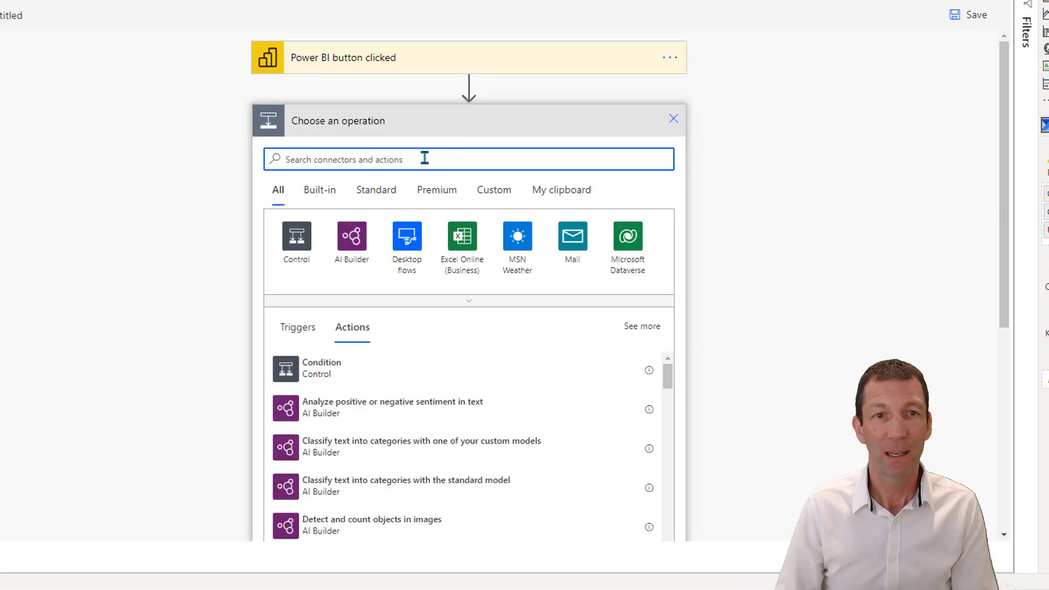
text(time)
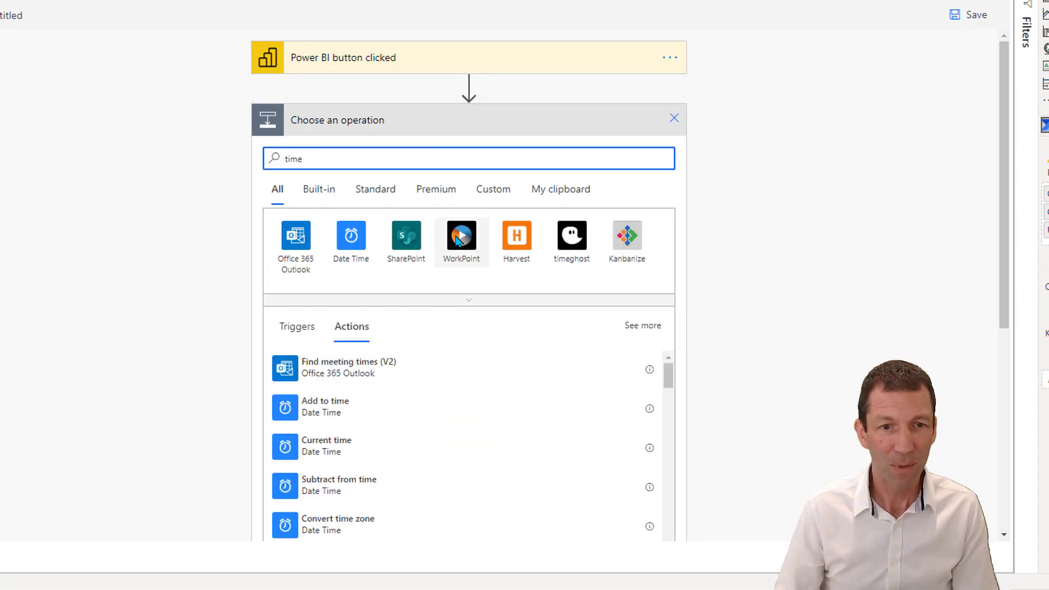
click(354, 530)
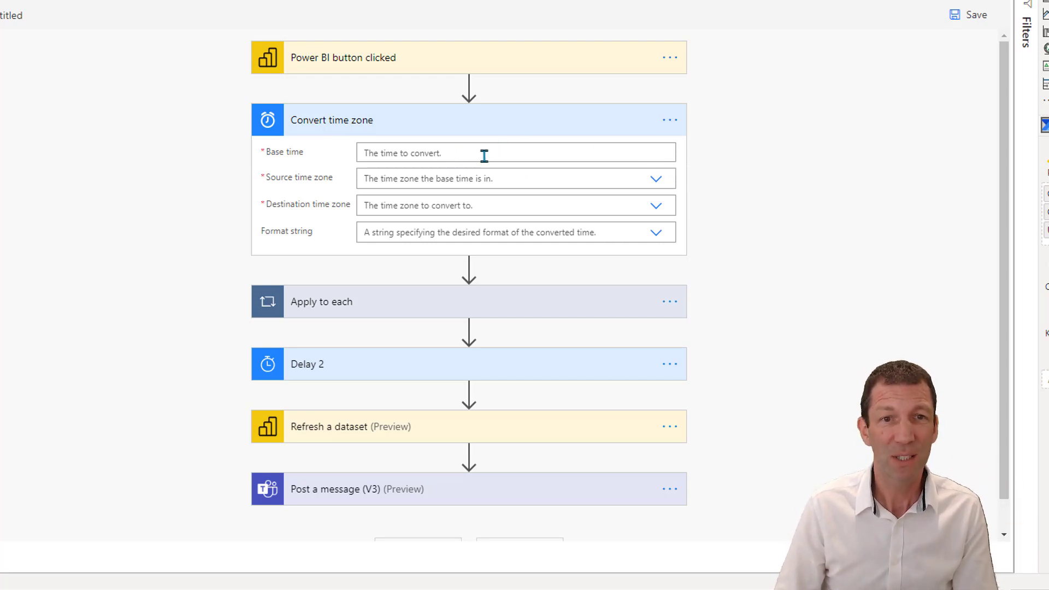
click(633, 158)
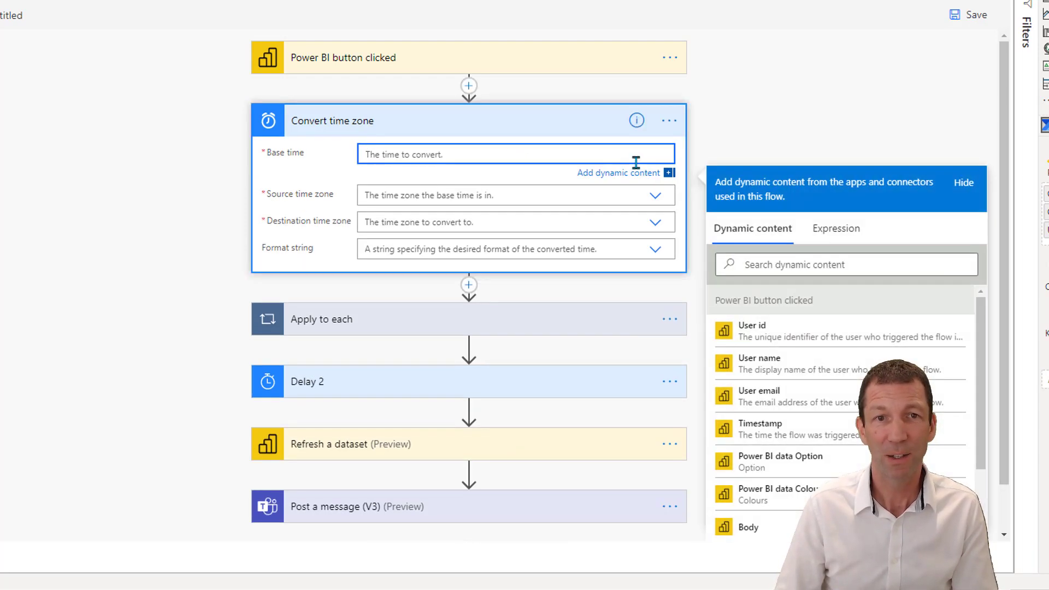
click(771, 437)
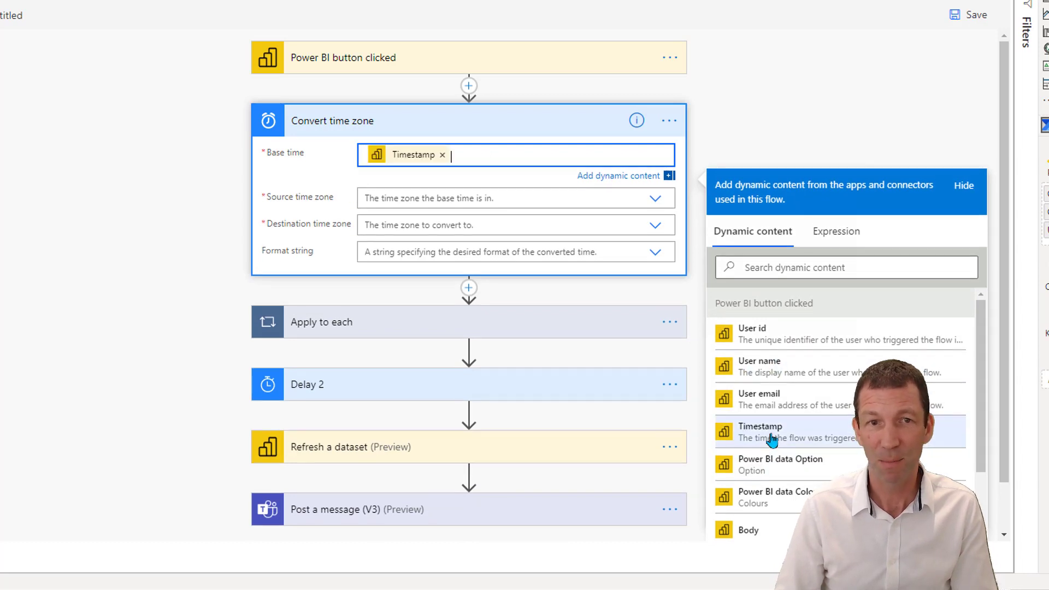
Step: Convert from Coordinated Universal Time to Perth in the general long-time [G] format
click(657, 199)
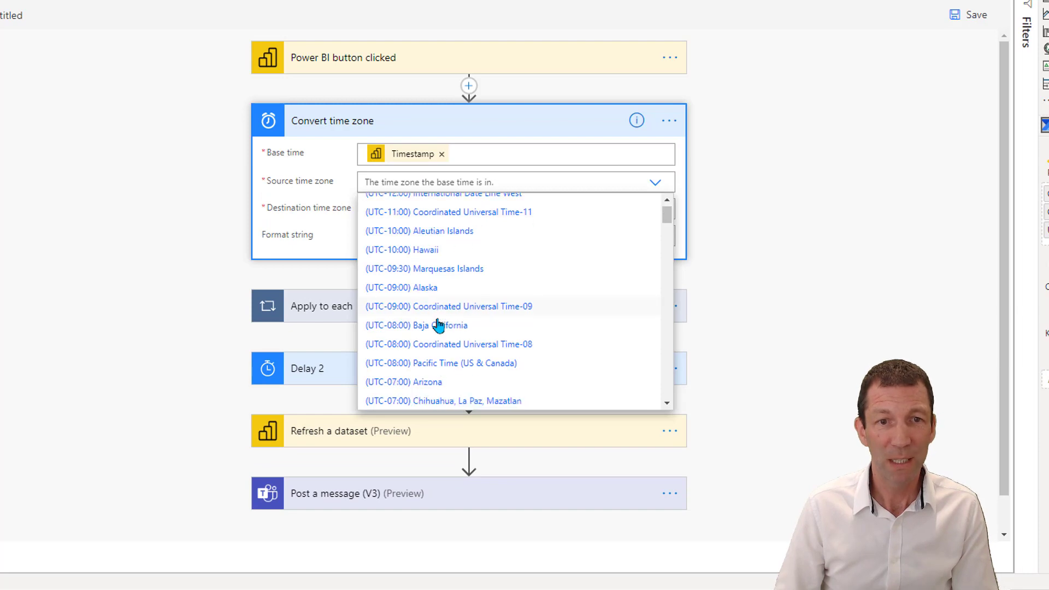
scroll(438, 324, down, 9)
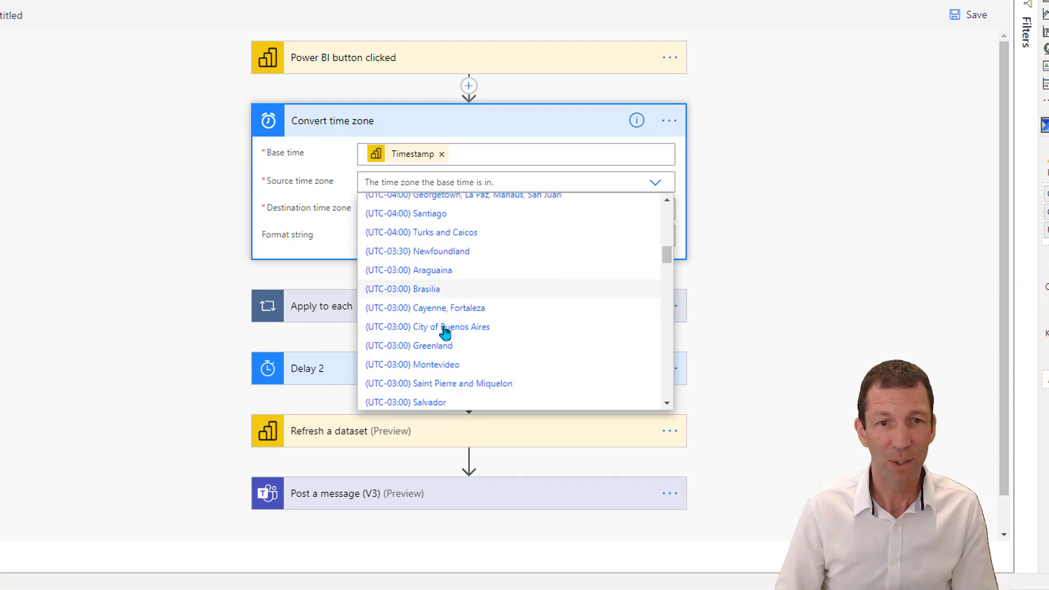
scroll(445, 331, down, 3)
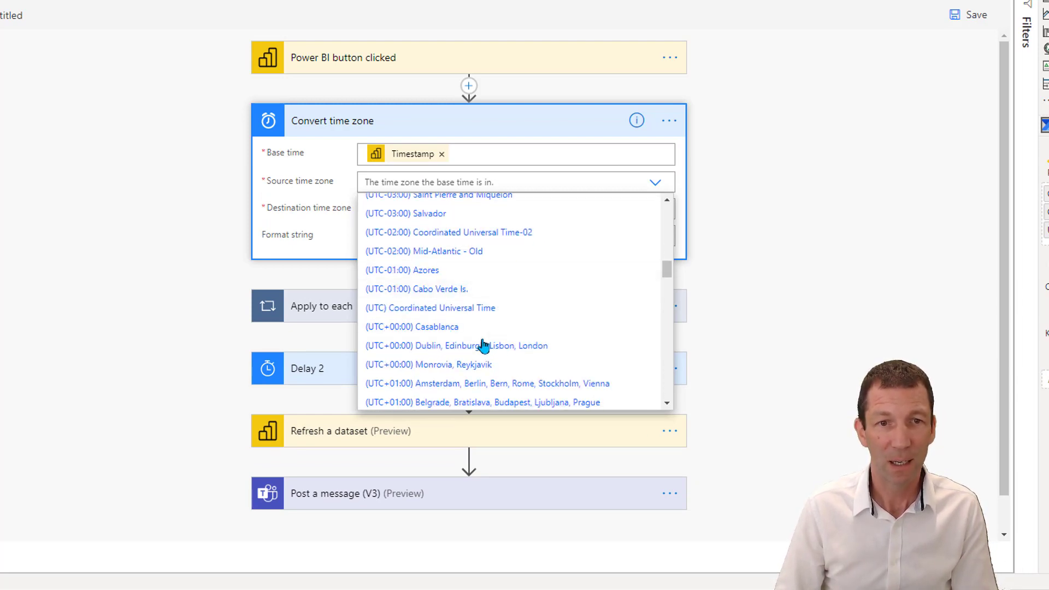
click(440, 308)
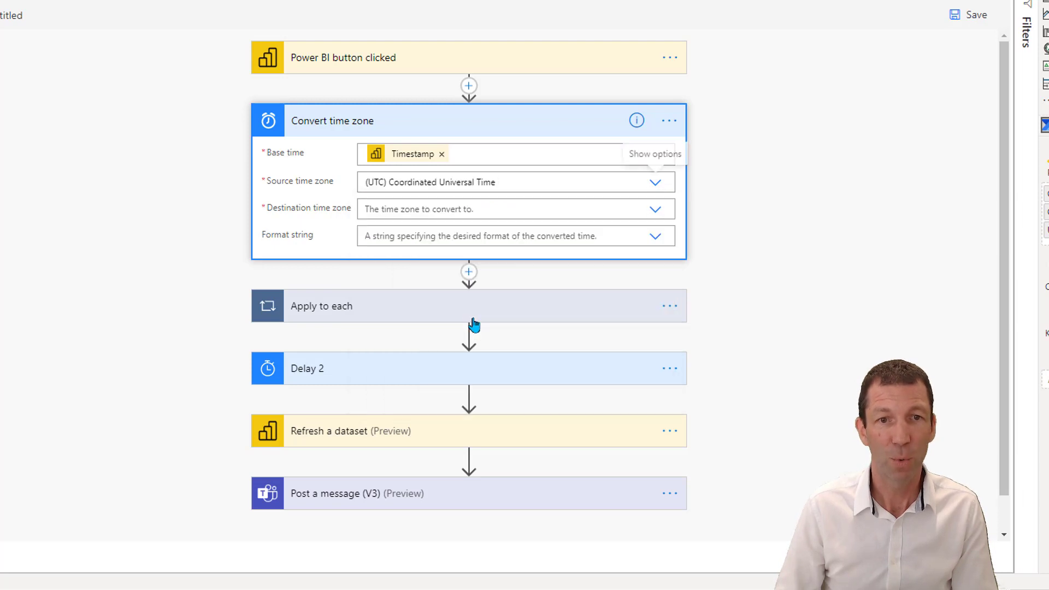
click(659, 210)
scroll(550, 316, down, 20)
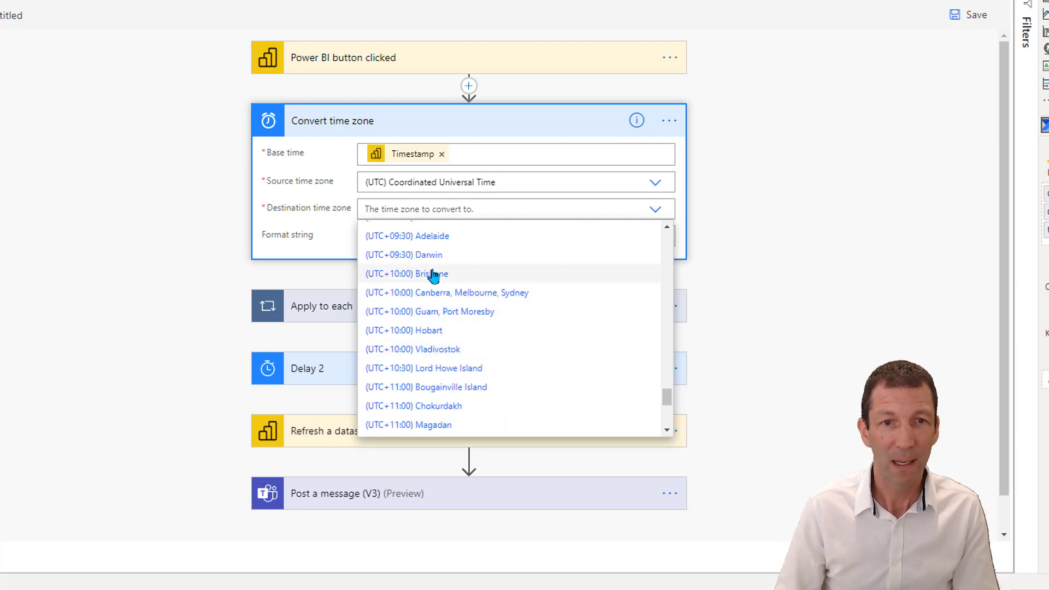
scroll(433, 276, up, 4)
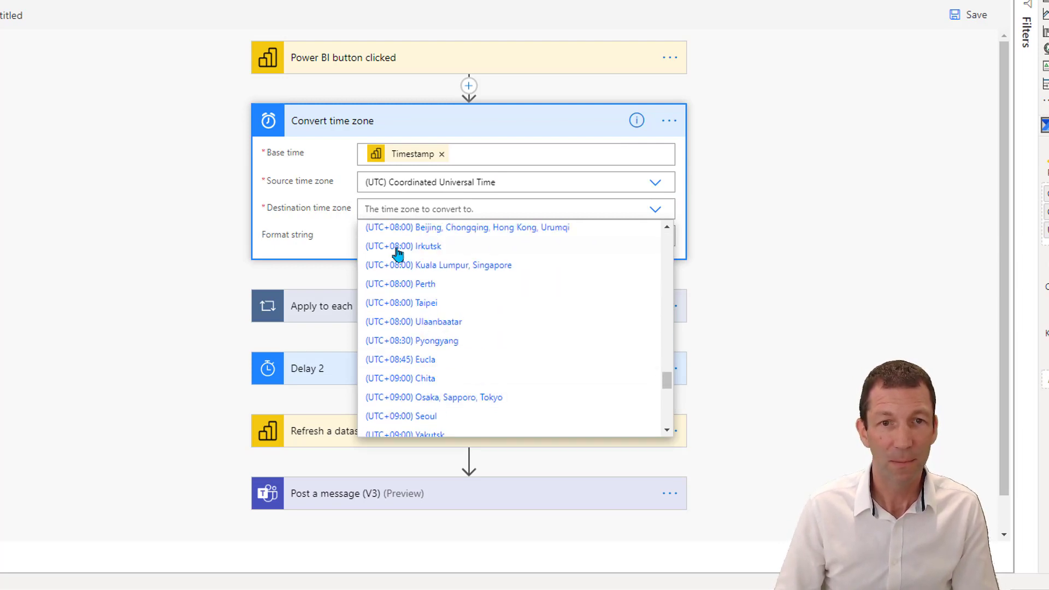
click(431, 286)
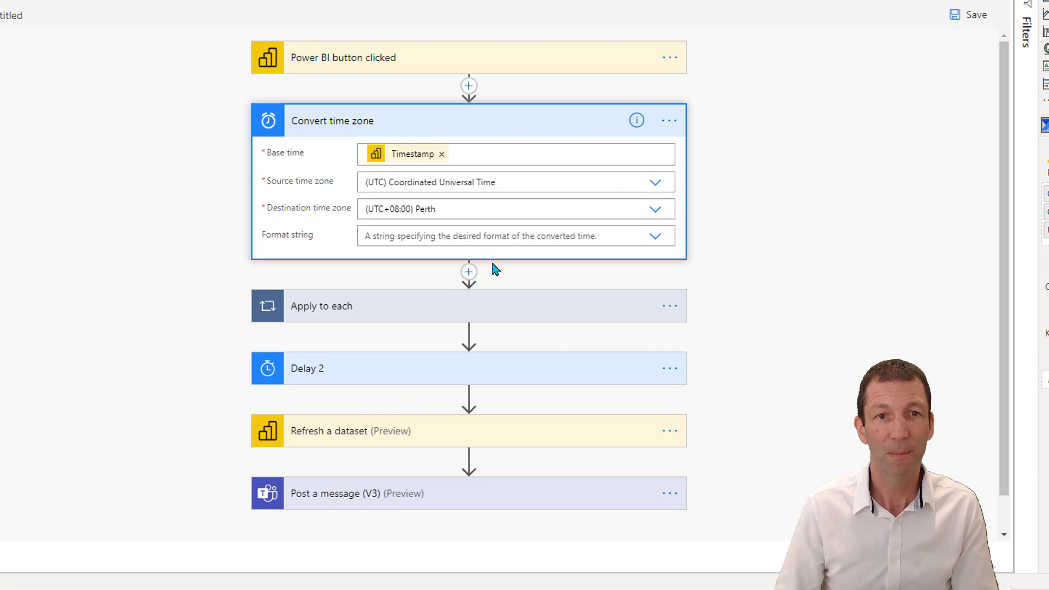
click(657, 237)
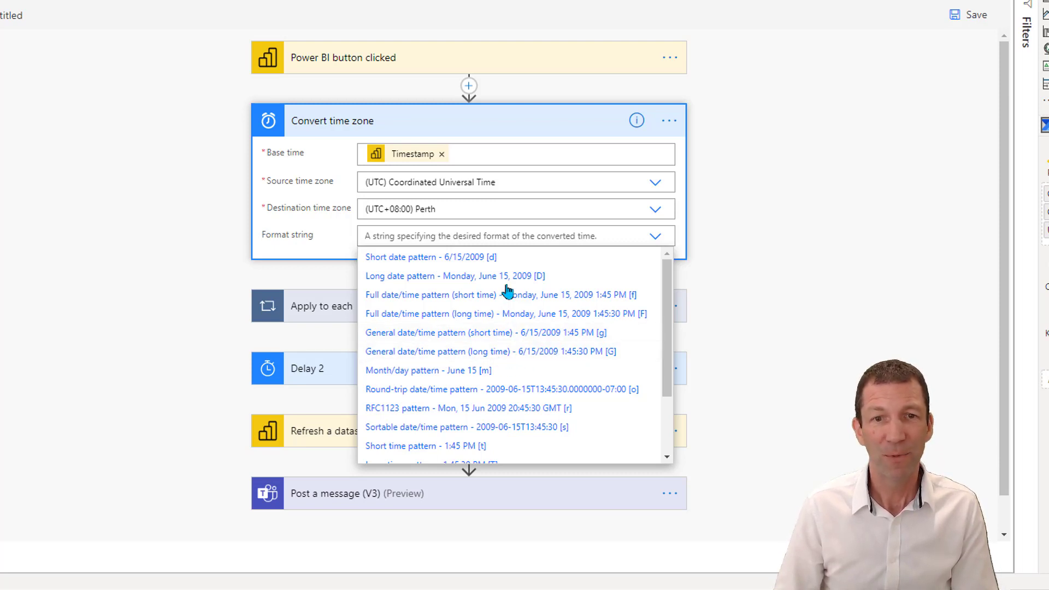
click(539, 353)
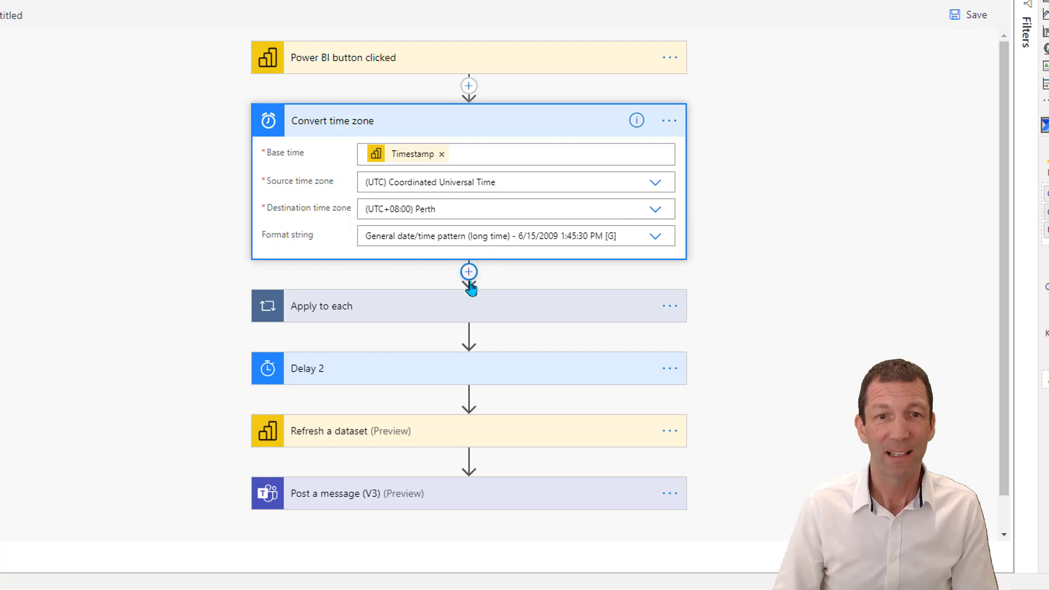
Step: Replace the Add a row step's Date value with the Converted time
click(489, 309)
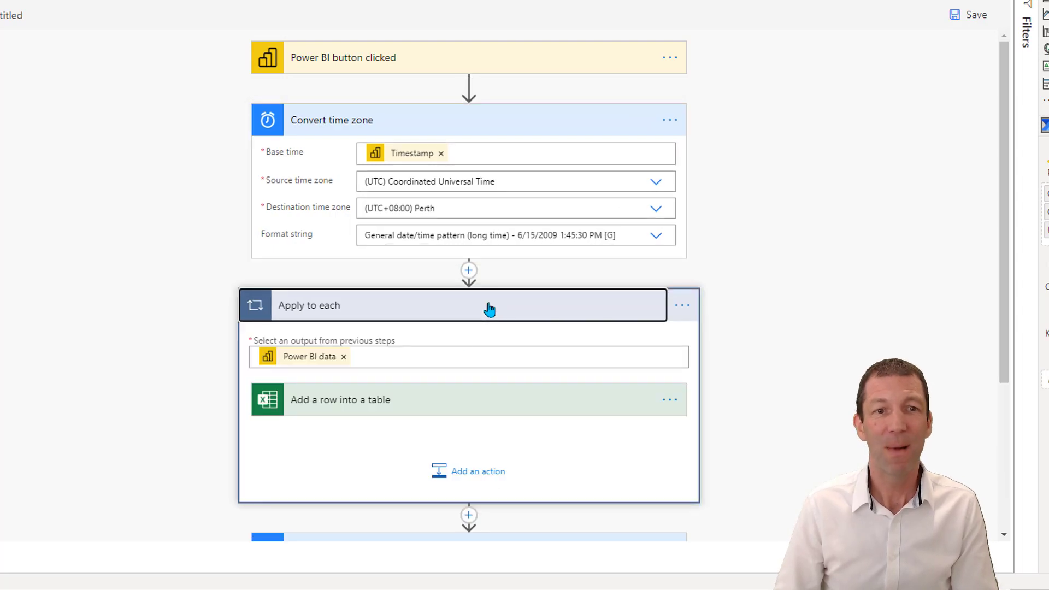
click(478, 413)
scroll(479, 387, down, 3)
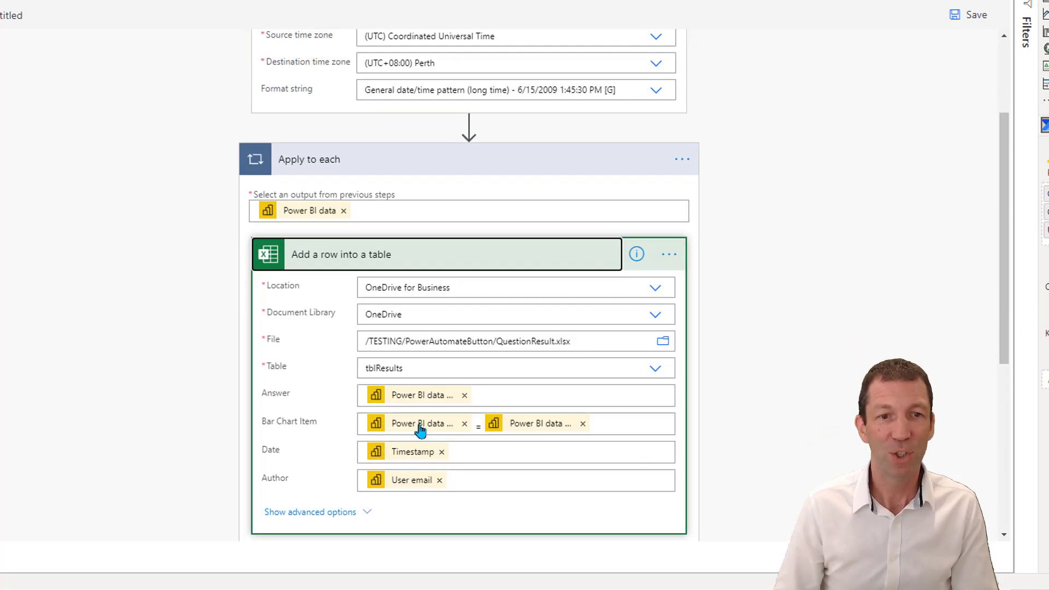
scroll(447, 405, down, 2)
click(443, 380)
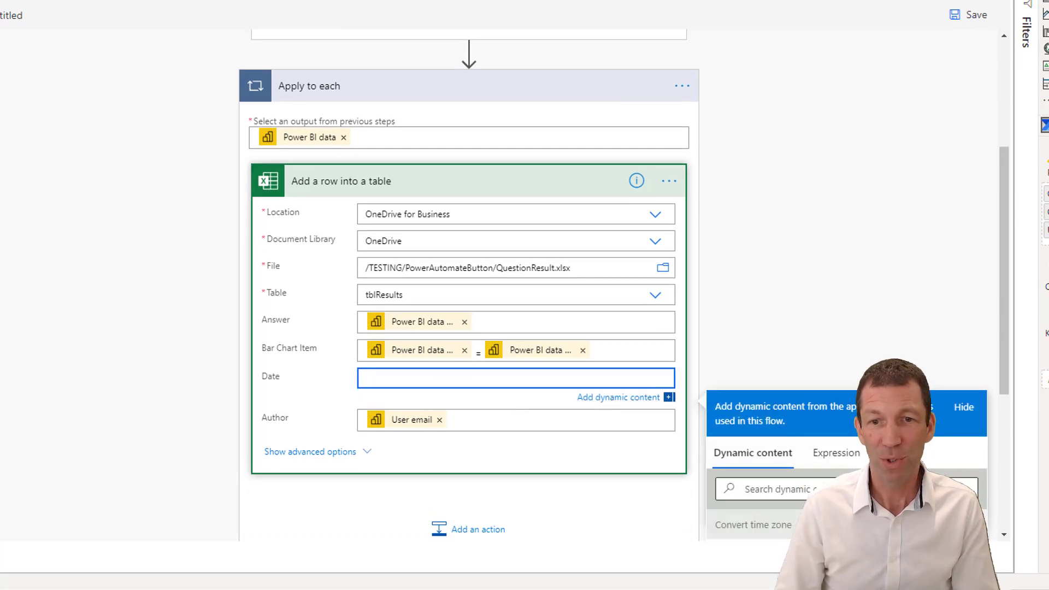
scroll(769, 471, down, 3)
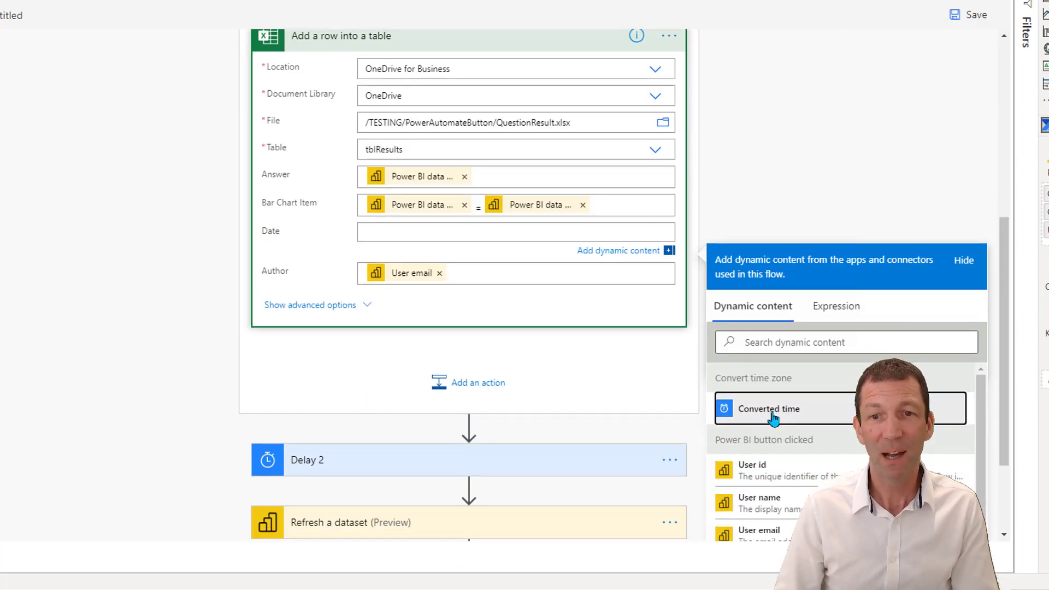
click(769, 411)
Step: Append the Converted time after 'Updated at' in the Teams message
scroll(527, 349, down, 3)
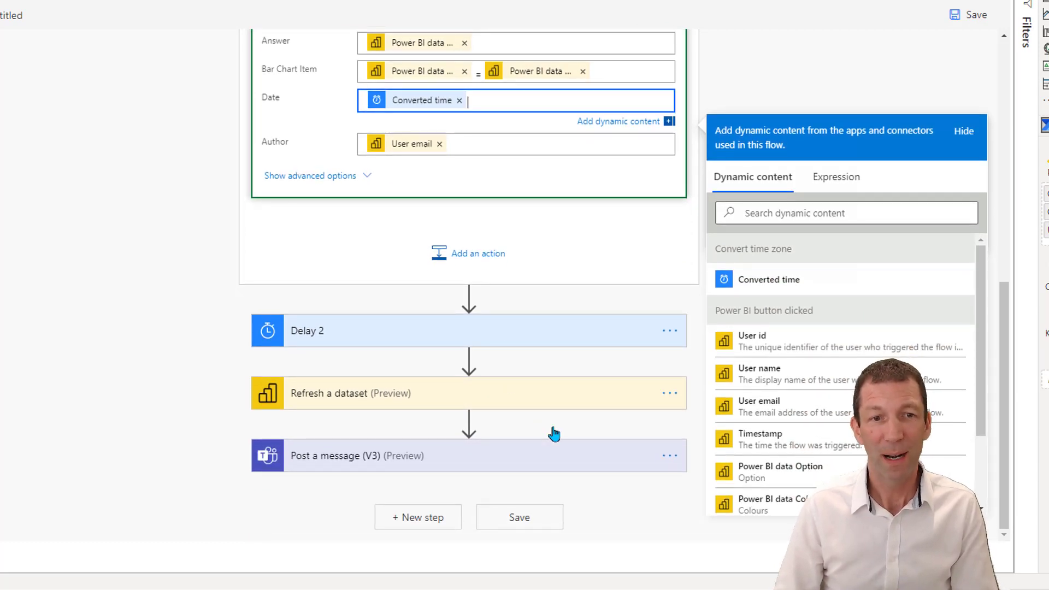
click(493, 461)
scroll(492, 458, down, 3)
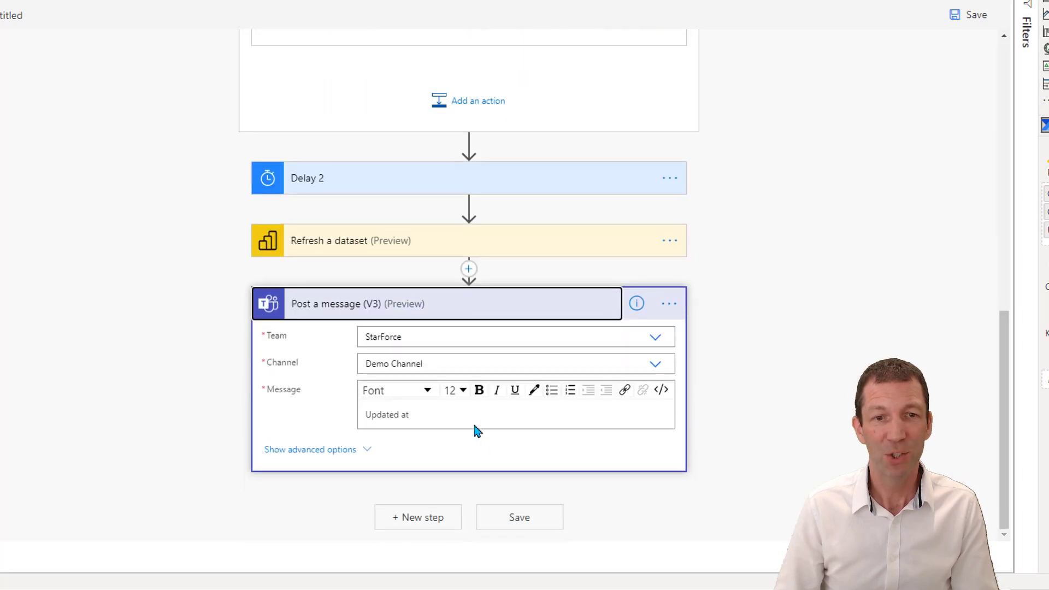
click(474, 420)
scroll(765, 437, down, 4)
click(769, 451)
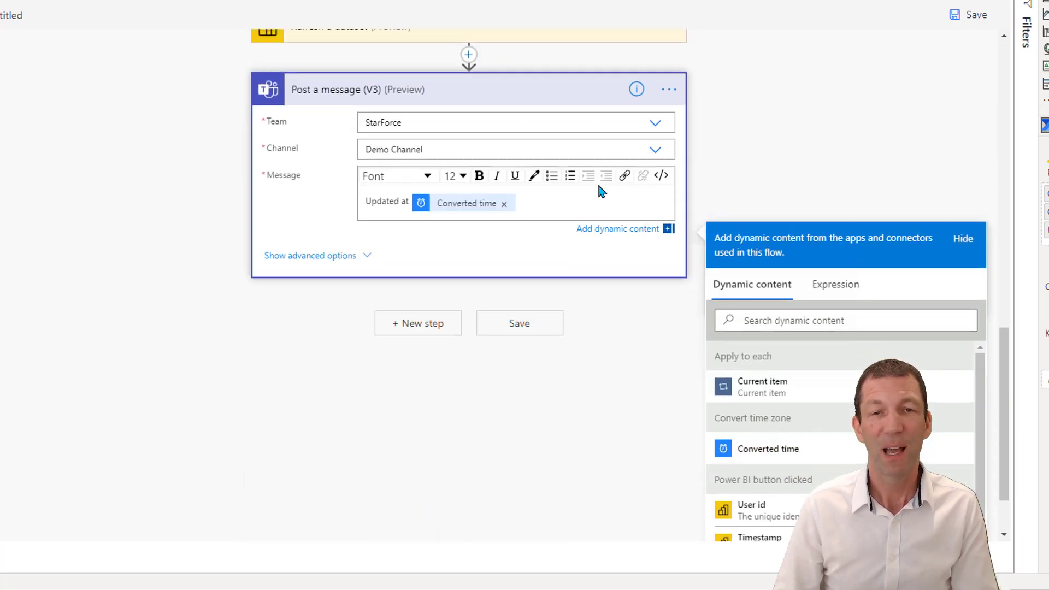
Step: Add a second message line 'Original Time:' followed by the trigger Timestamp
scroll(598, 182, up, 3)
scroll(587, 237, down, 3)
key(Return)
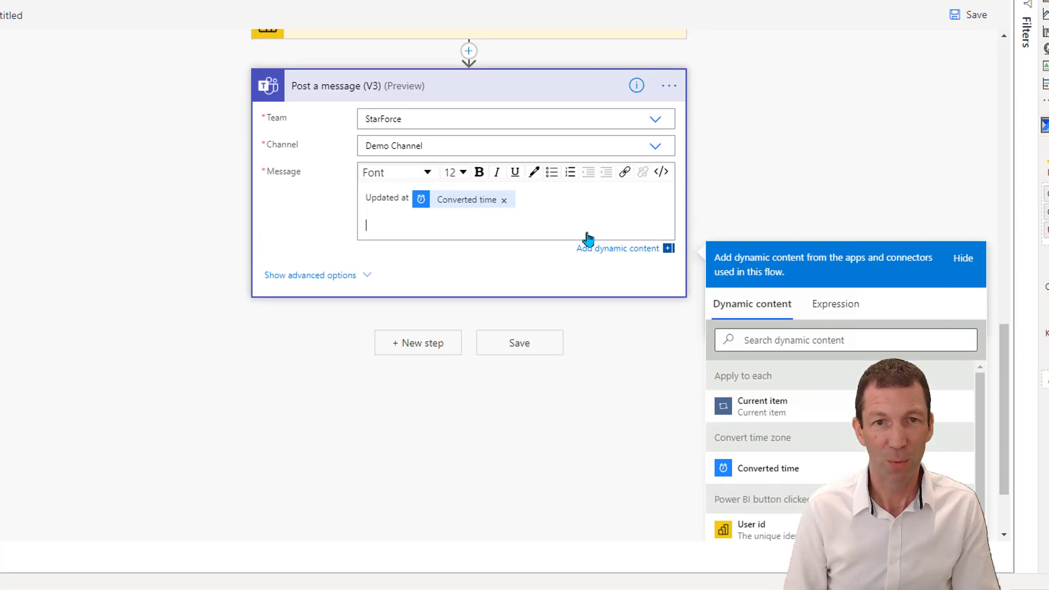
text(Original T)
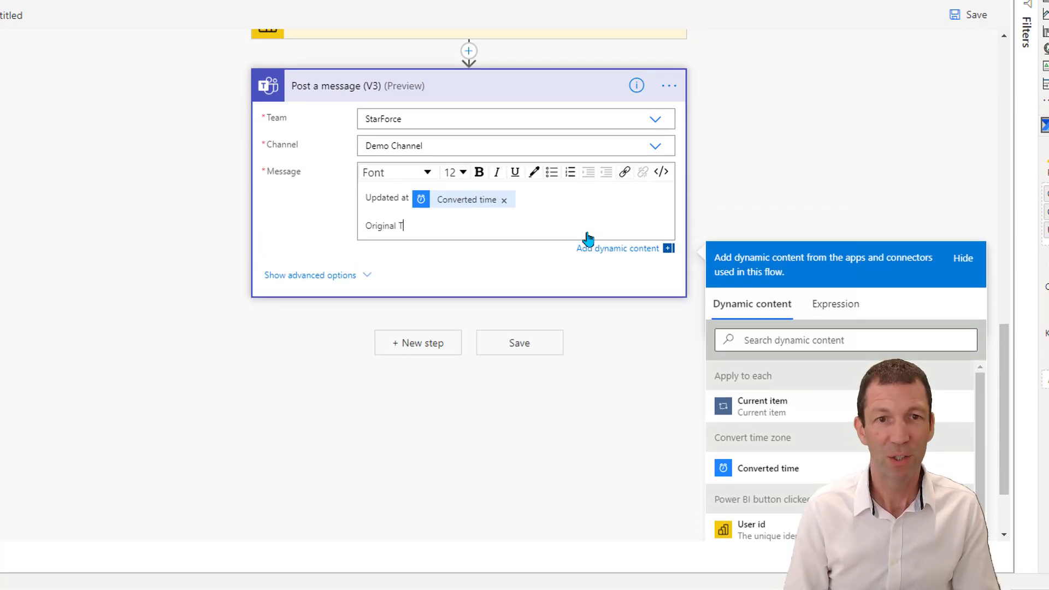
text(ime:)
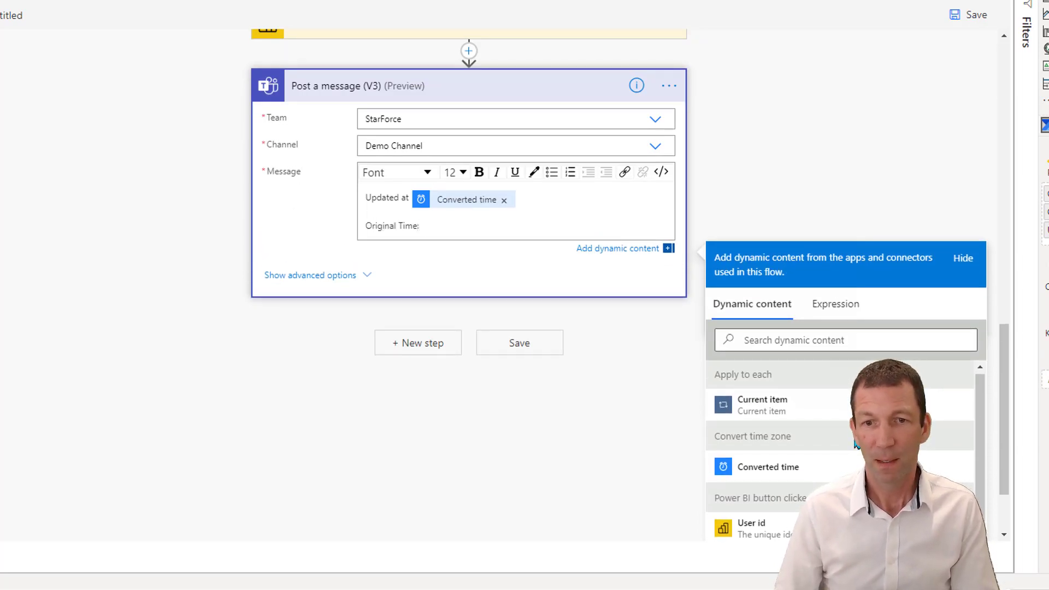
scroll(798, 481, down, 2)
click(802, 471)
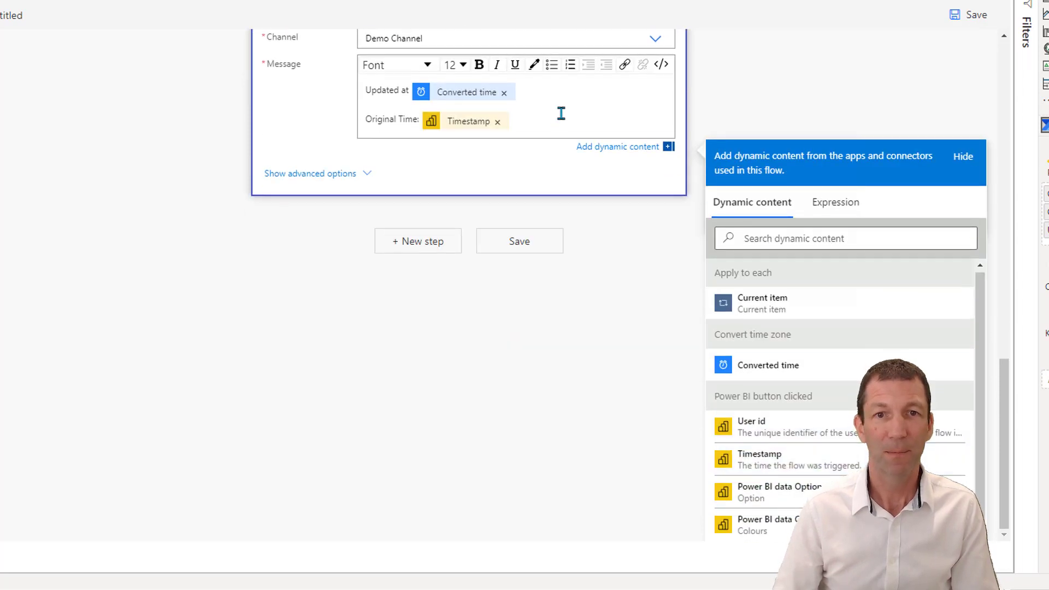
scroll(469, 312, up, 4)
scroll(576, 313, up, 2)
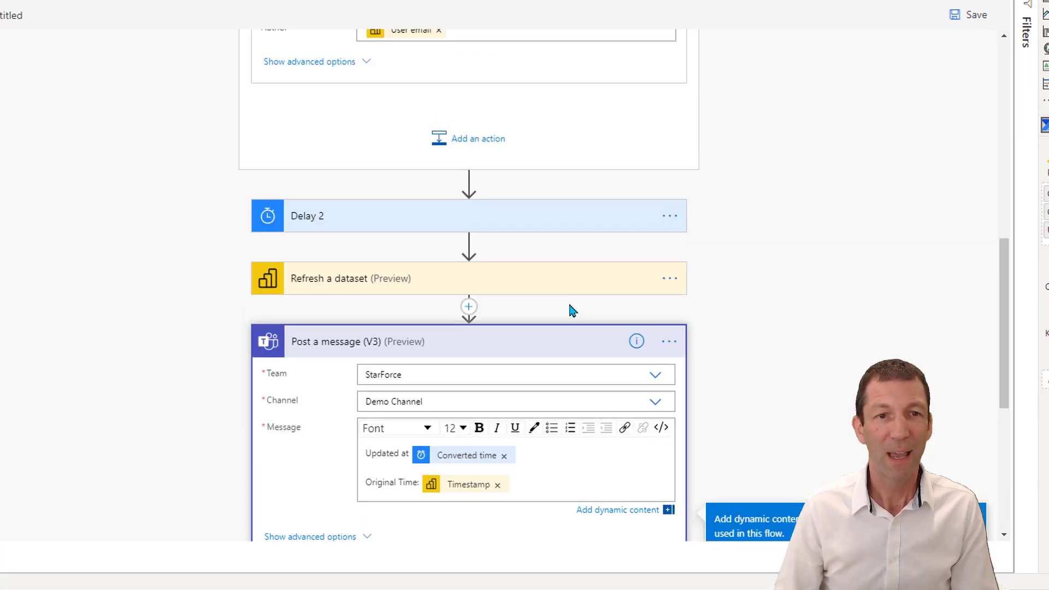
scroll(569, 298, up, 10)
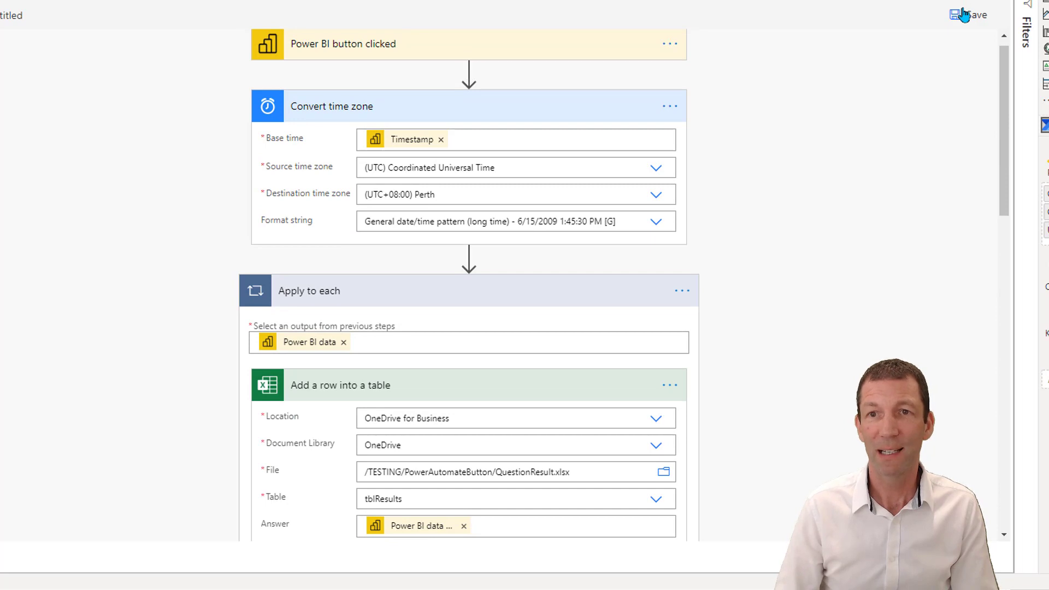
Step: Attempt to save the flow and dismiss the Flow checker's error report
click(963, 15)
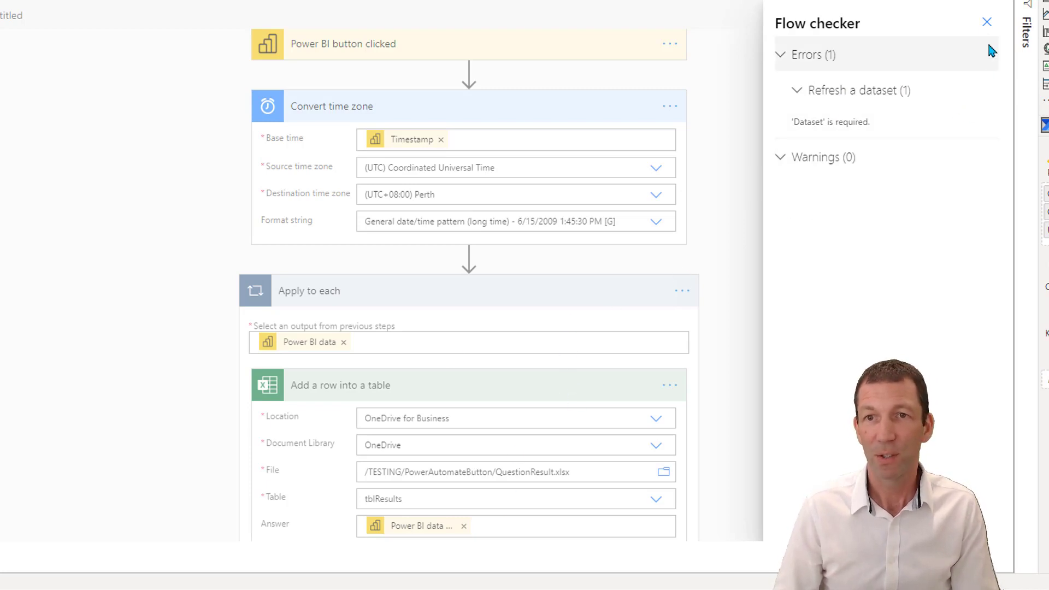
click(986, 22)
scroll(509, 355, down, 2)
scroll(519, 373, down, 8)
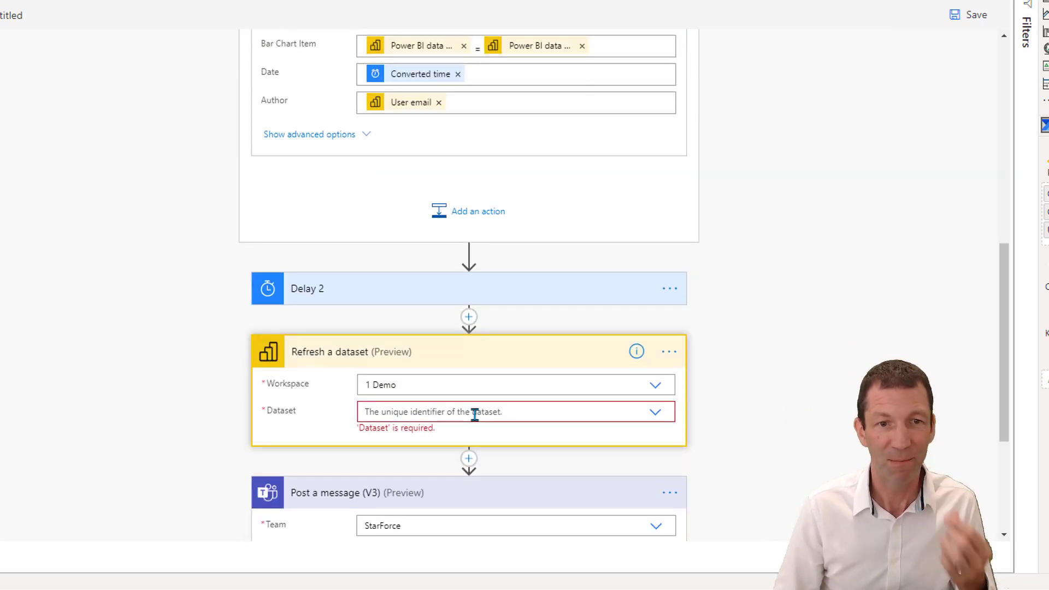
Step: Delete the Refresh a dataset step and save the flow again
click(673, 358)
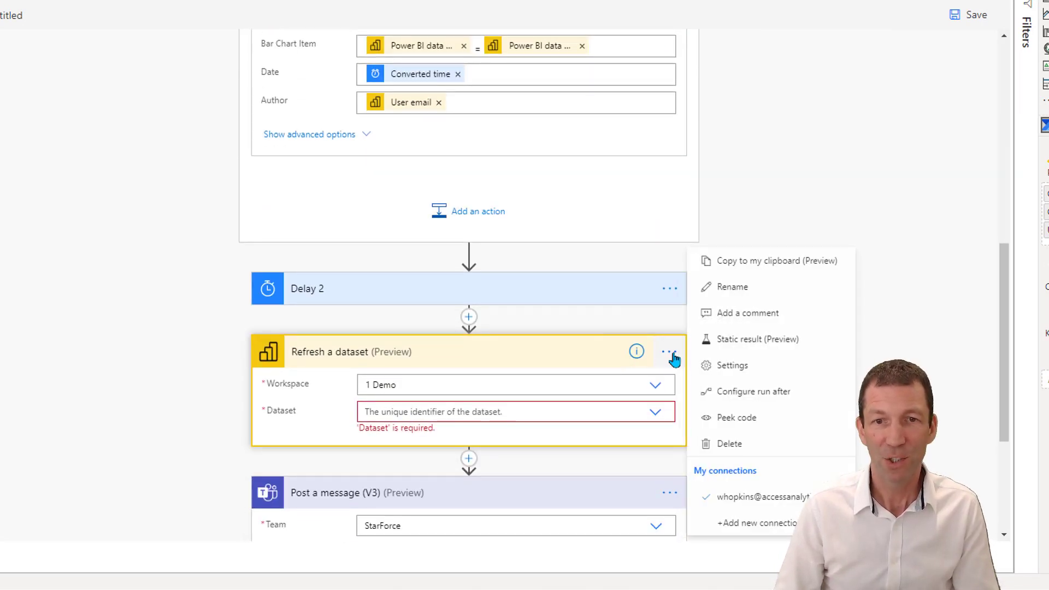
click(732, 444)
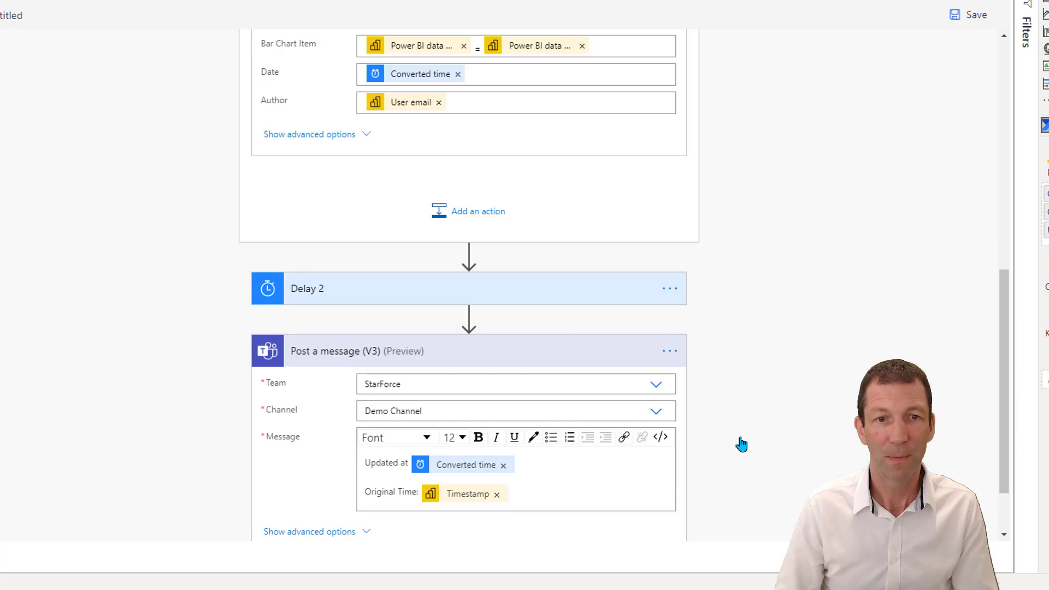
scroll(586, 407, down, 2)
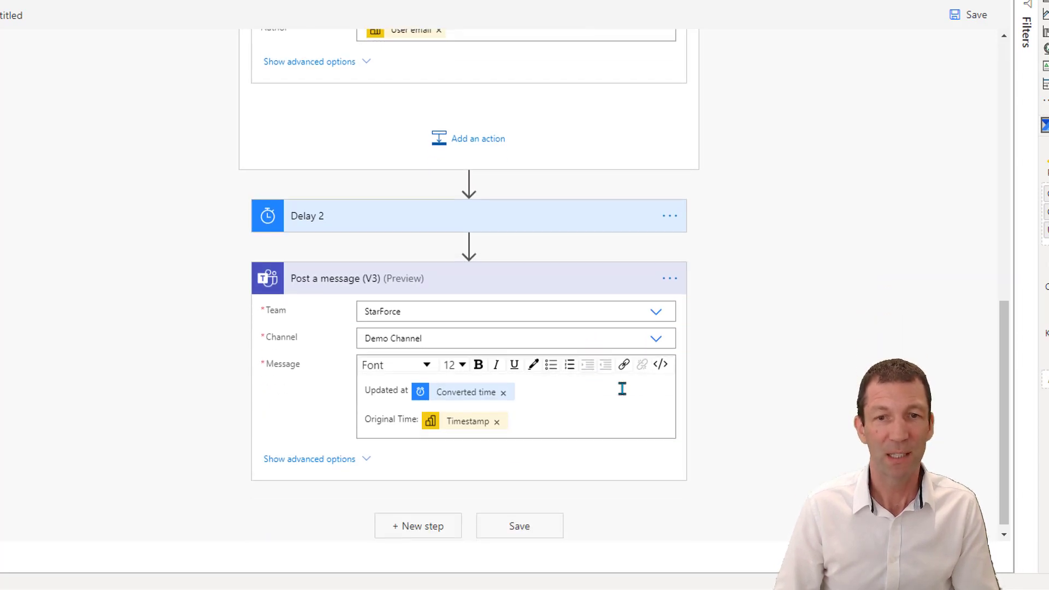
click(962, 17)
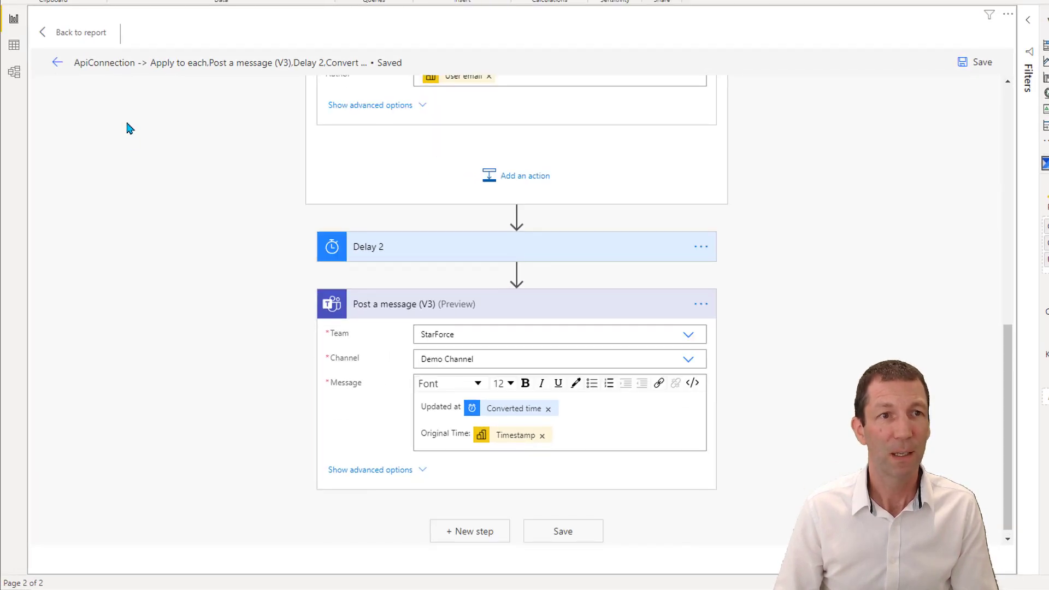
Step: Rename the flow to 'Demo PA Visual' and apply it to the report's button
click(117, 63)
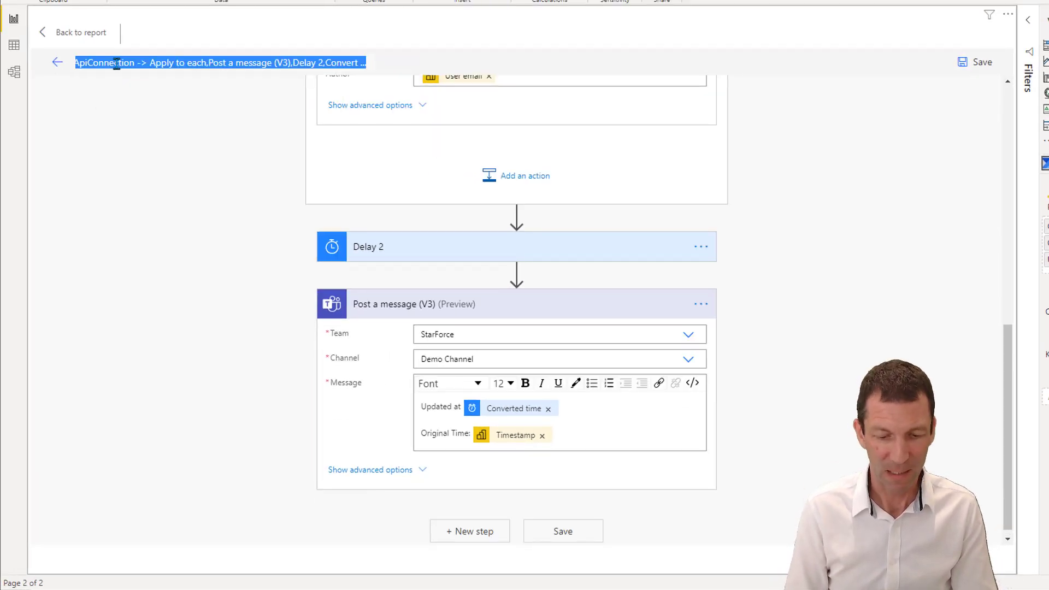
text(Demo)
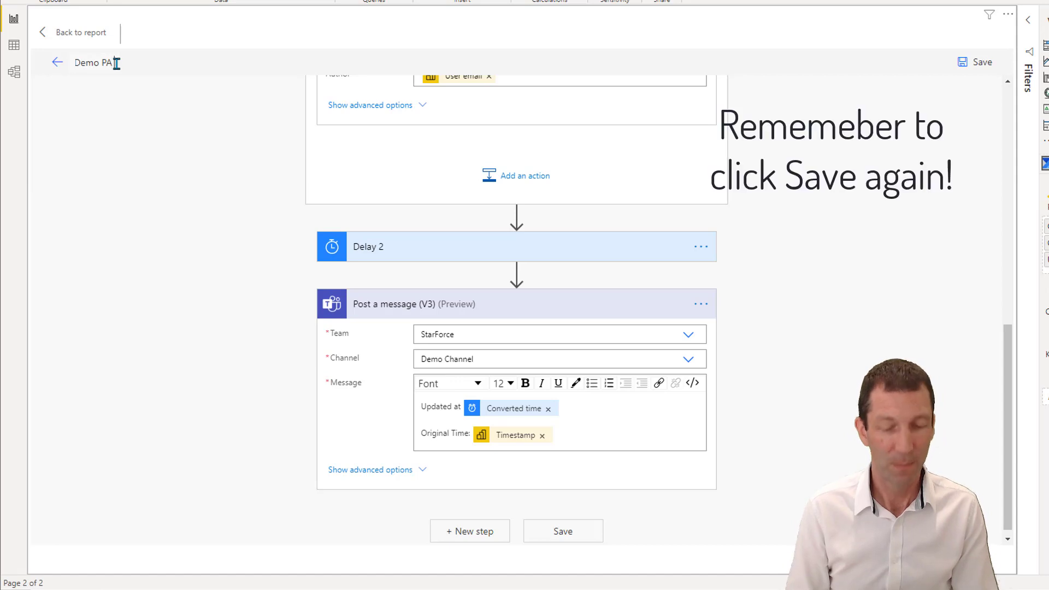
text(PA Visual)
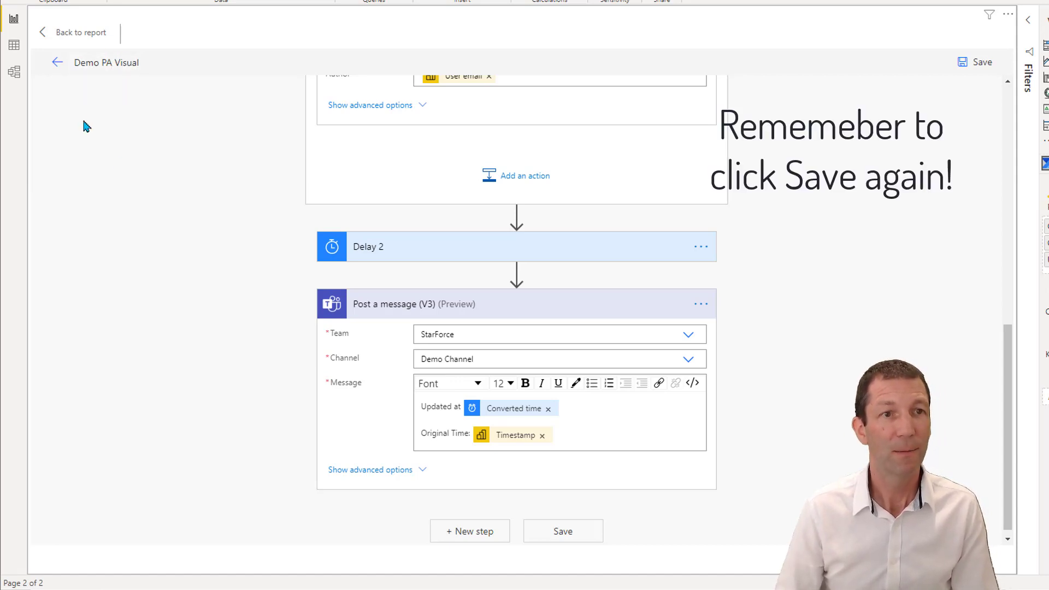
click(61, 65)
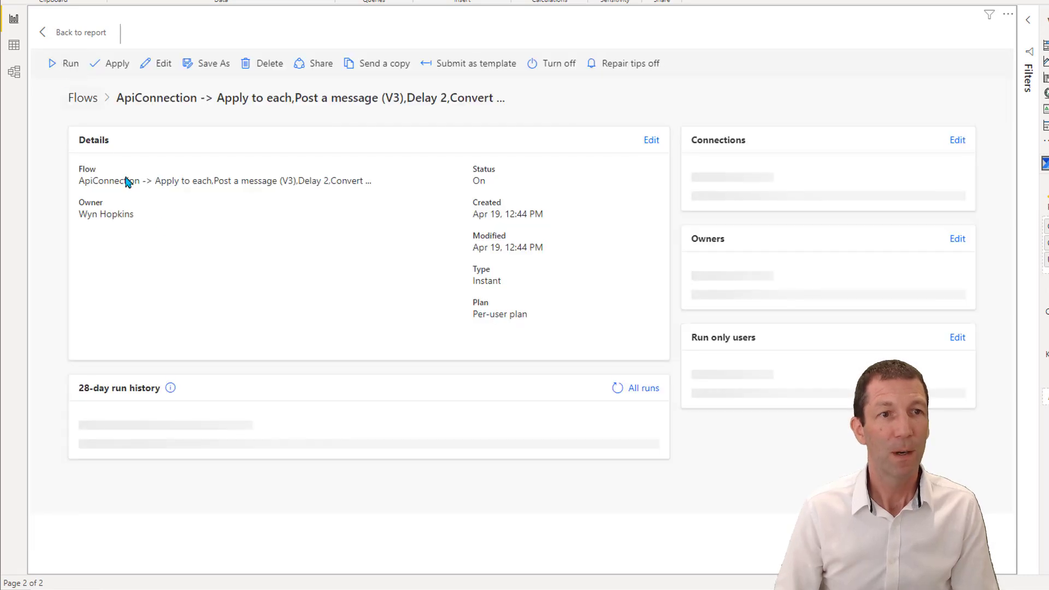
click(116, 64)
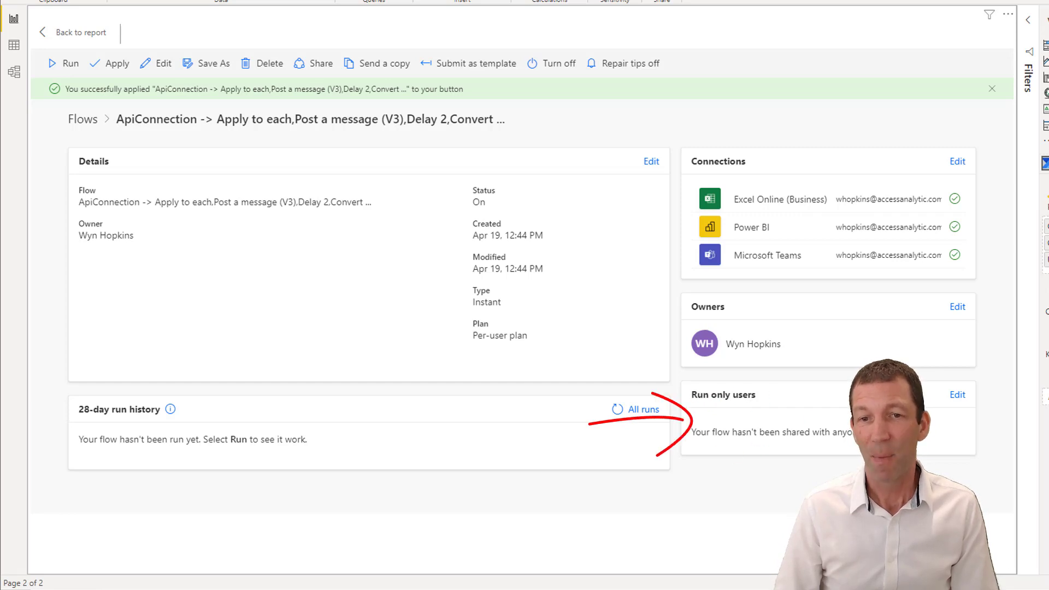
click(959, 396)
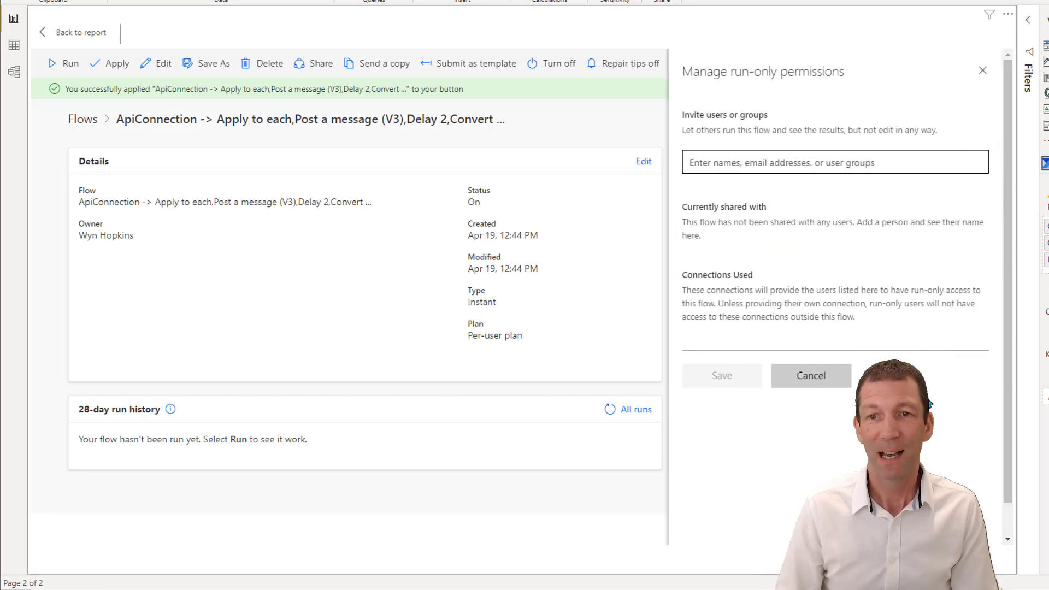
click(754, 162)
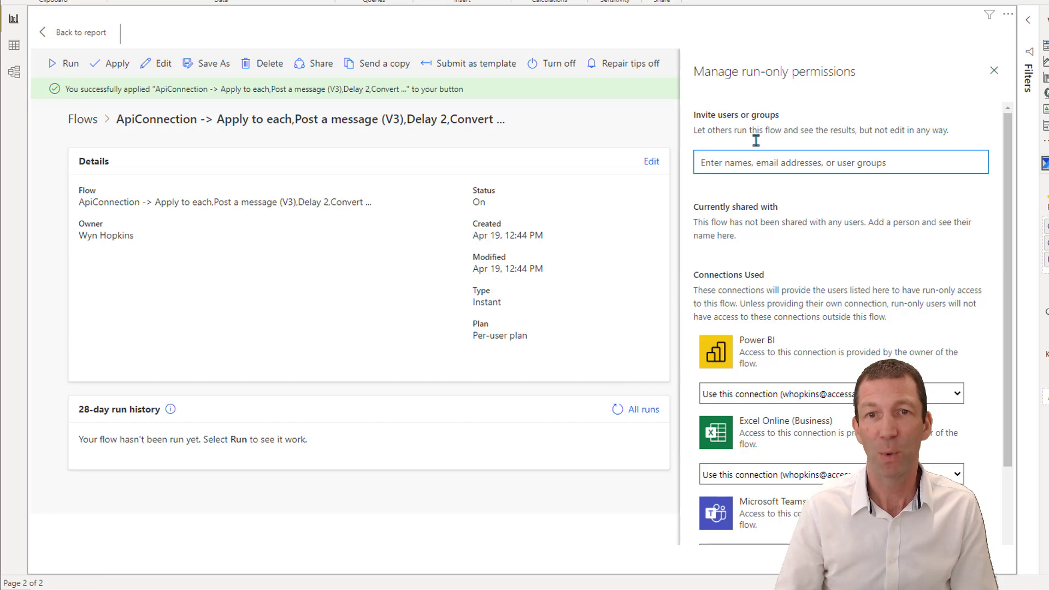
click(994, 71)
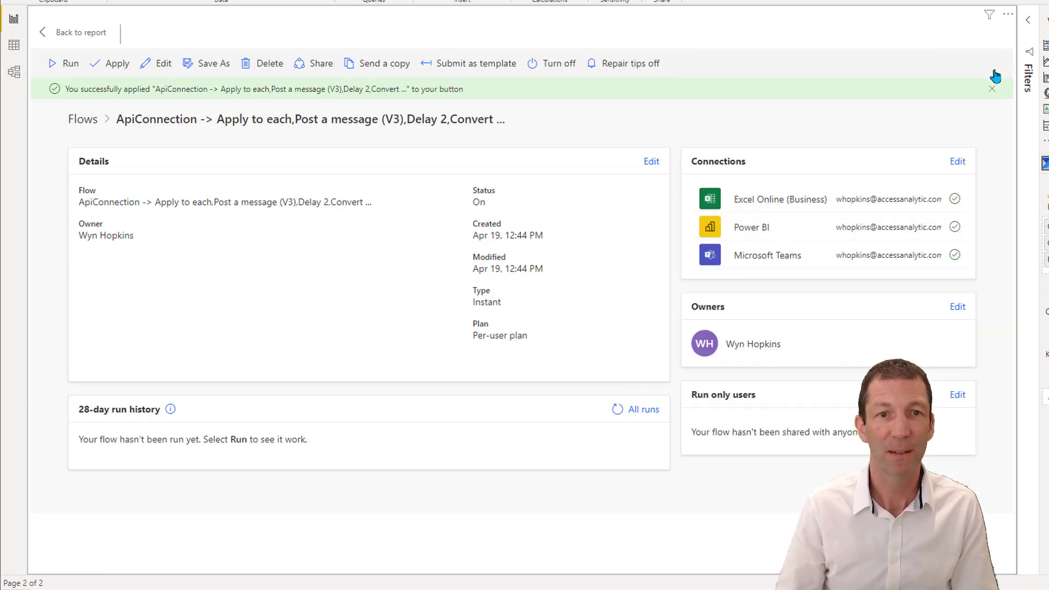
Step: Back on the report, shorten the Run flow button and run it for Option B and Black
click(74, 37)
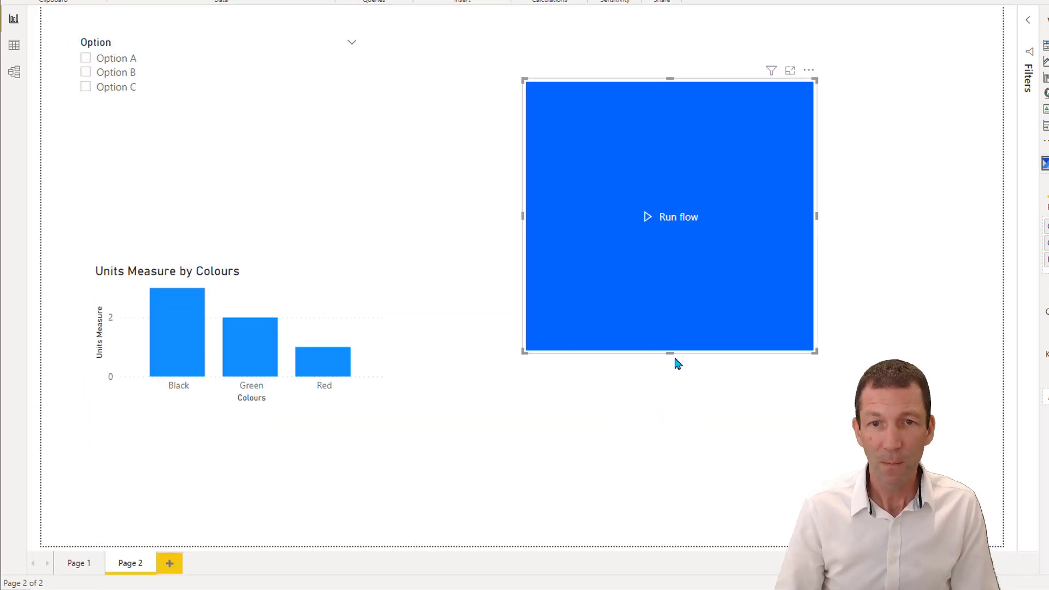
drag(670, 353, 690, 160)
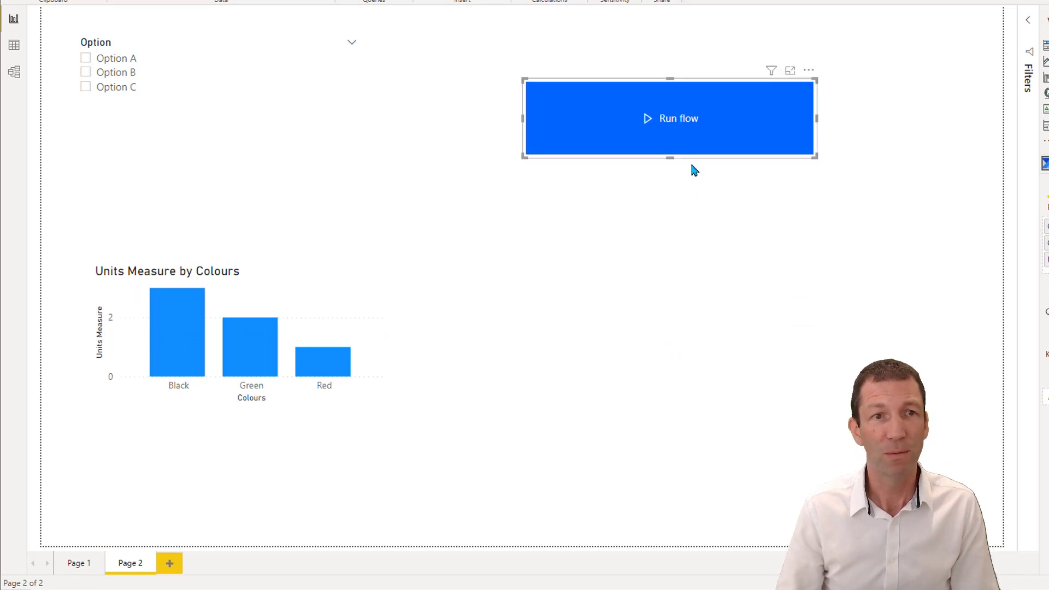
click(86, 73)
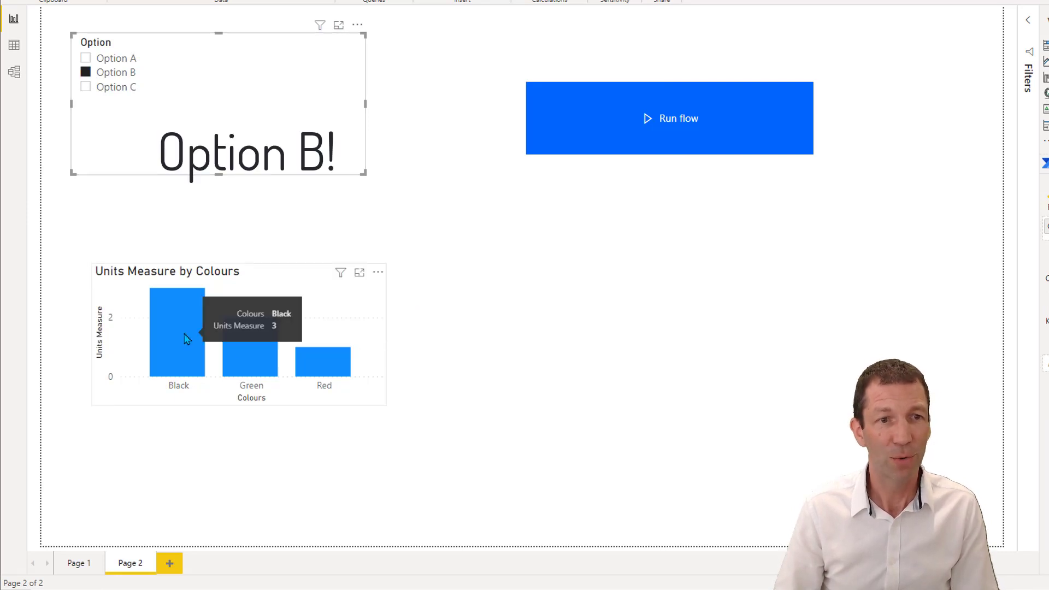
click(186, 338)
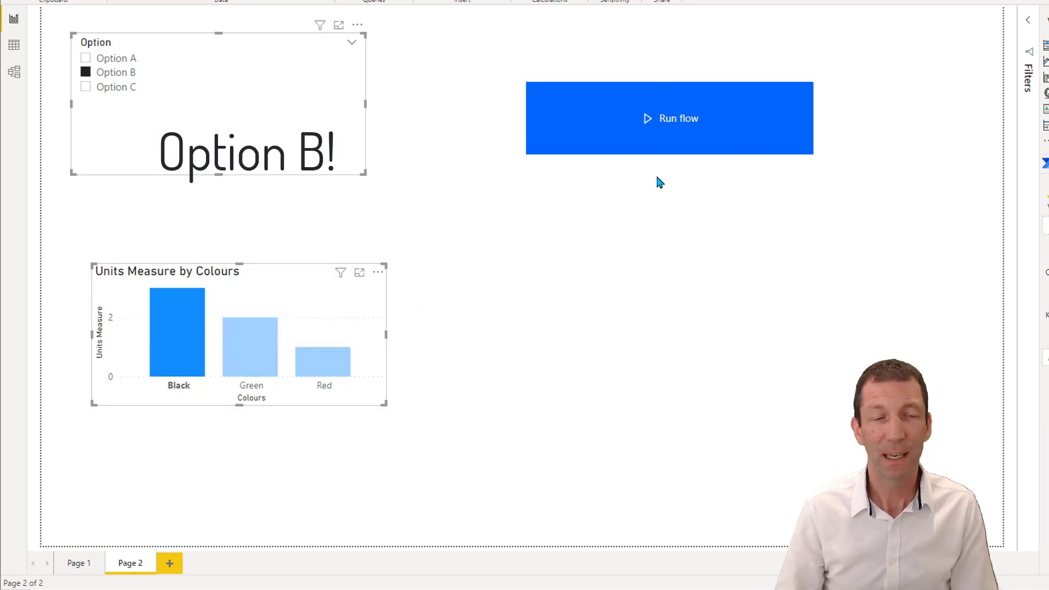
ctrl+click(648, 119)
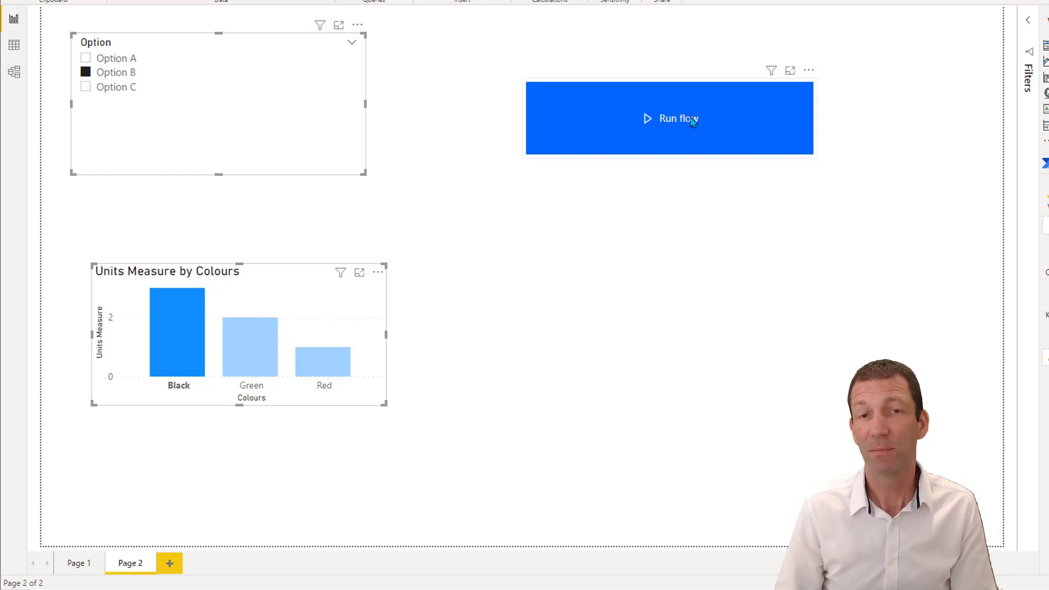
ctrl+click(651, 120)
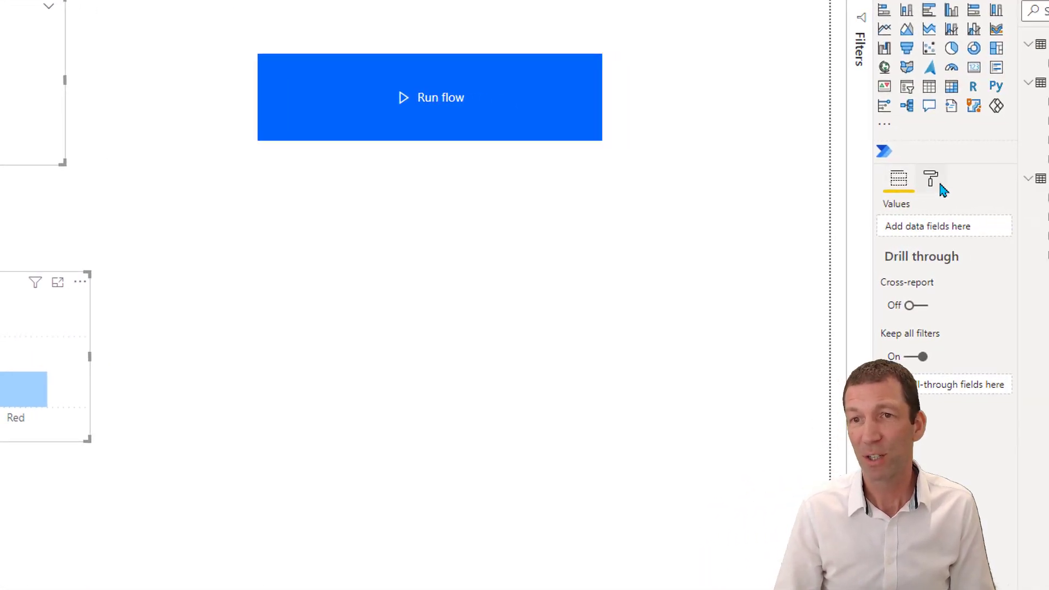
Step: Review the Run flow button's text state options unchanged, then trigger the flow from the button
click(936, 182)
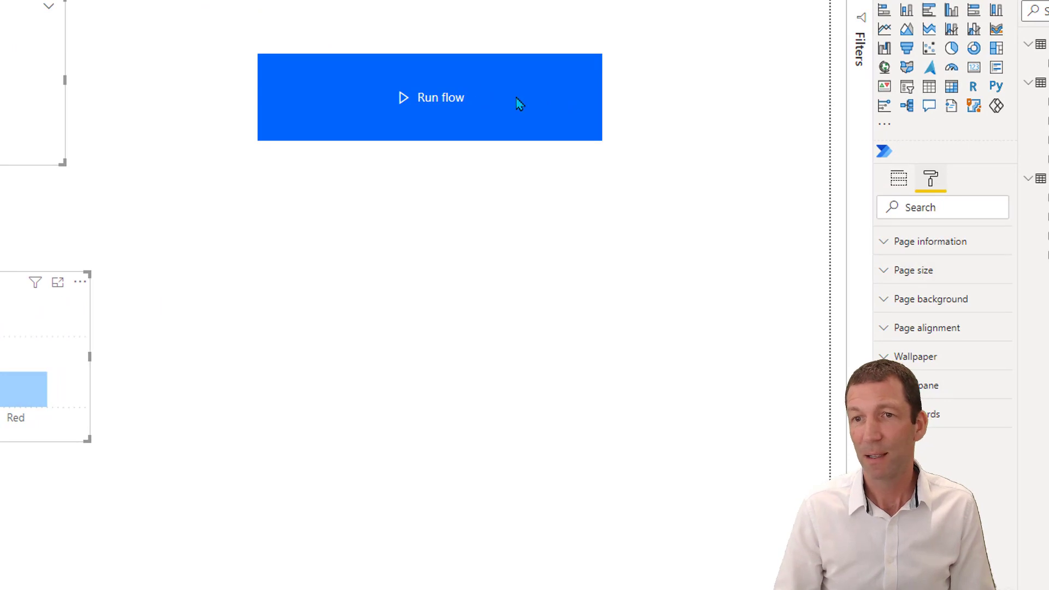
click(519, 56)
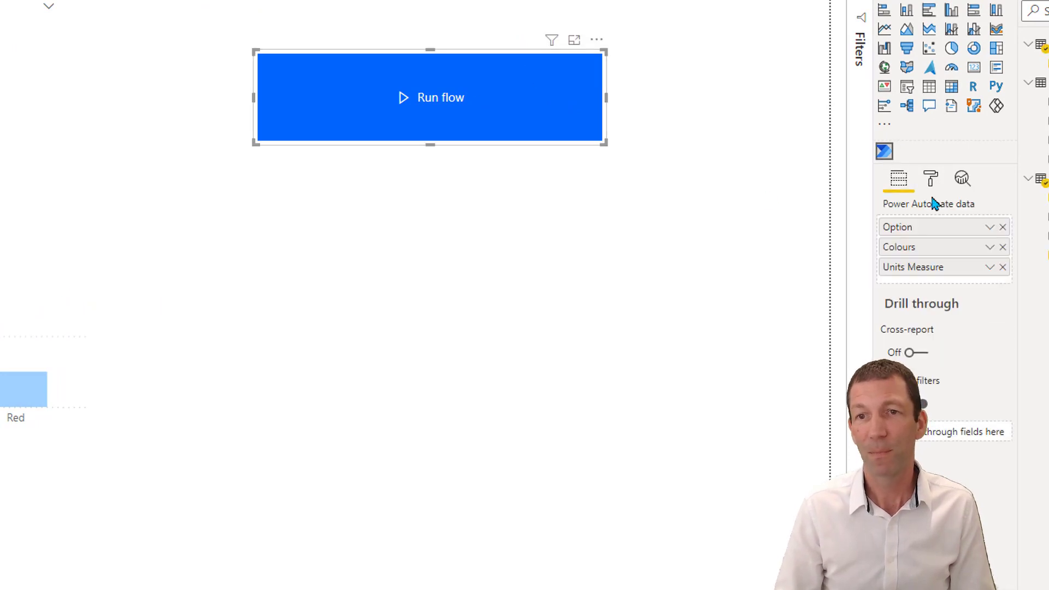
click(931, 180)
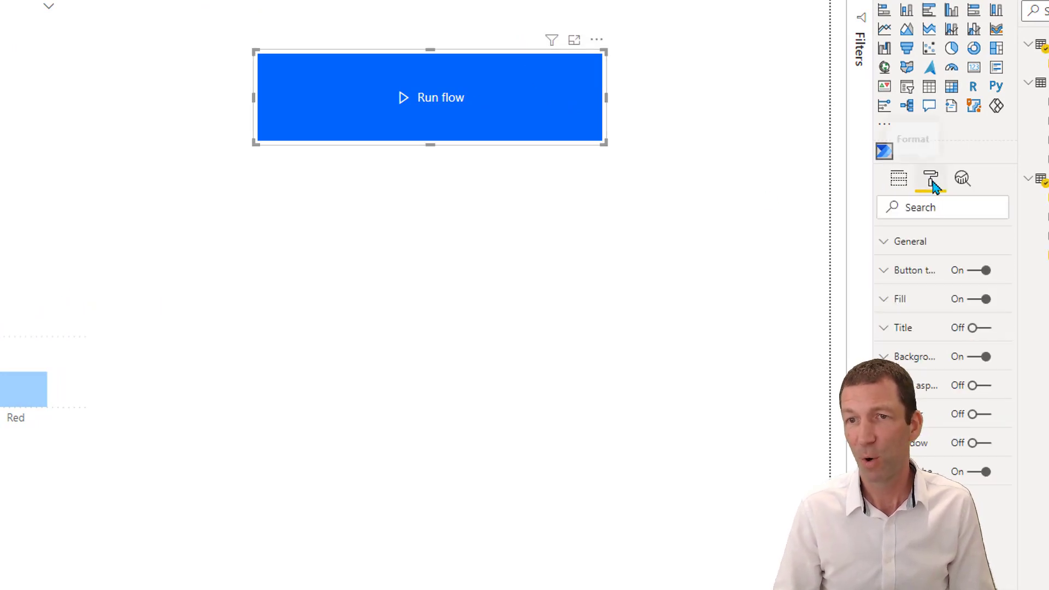
click(908, 273)
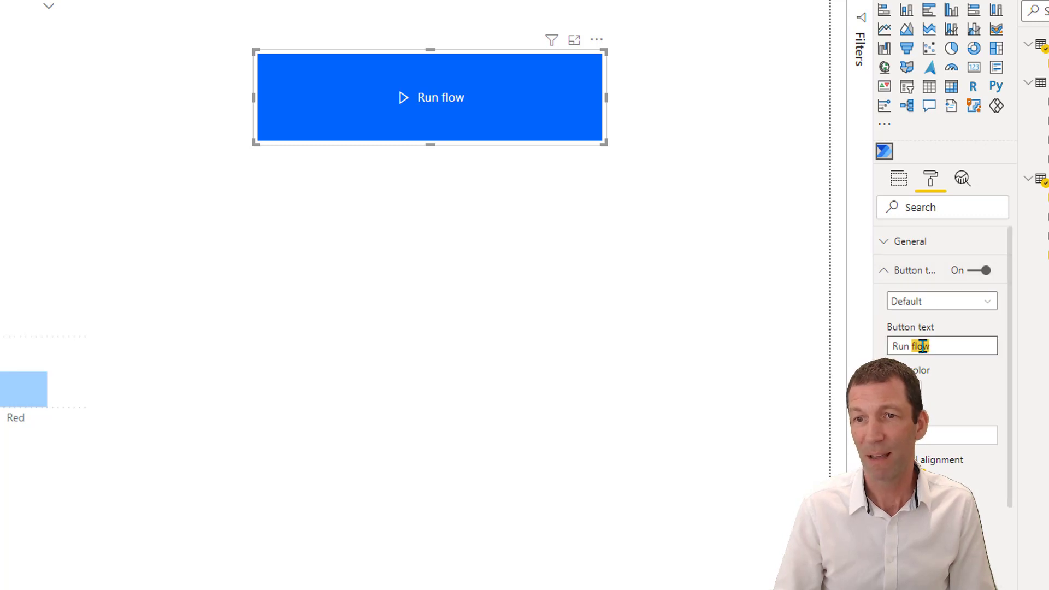
click(989, 302)
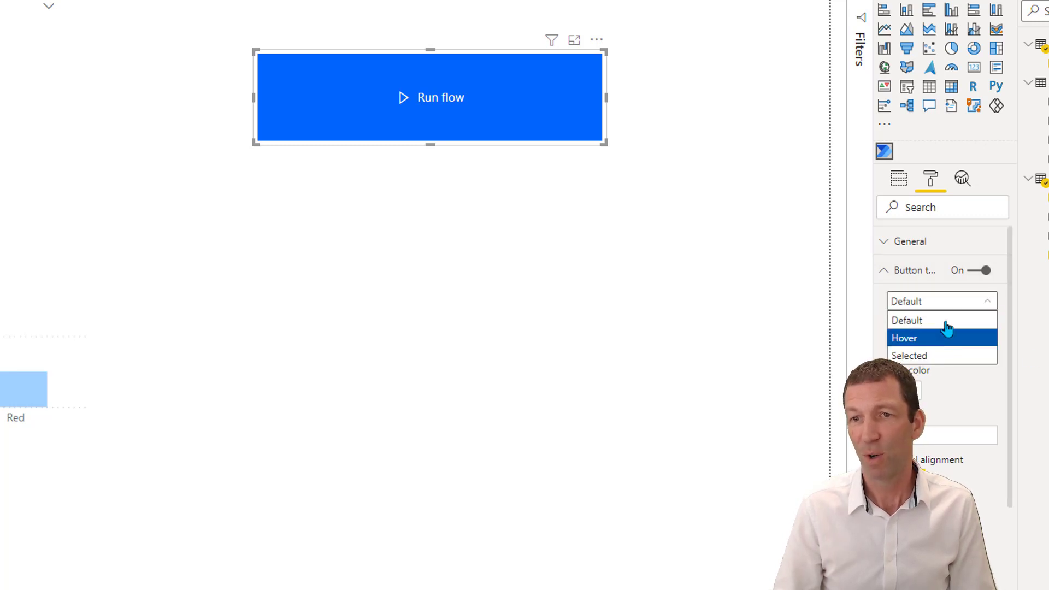
click(907, 273)
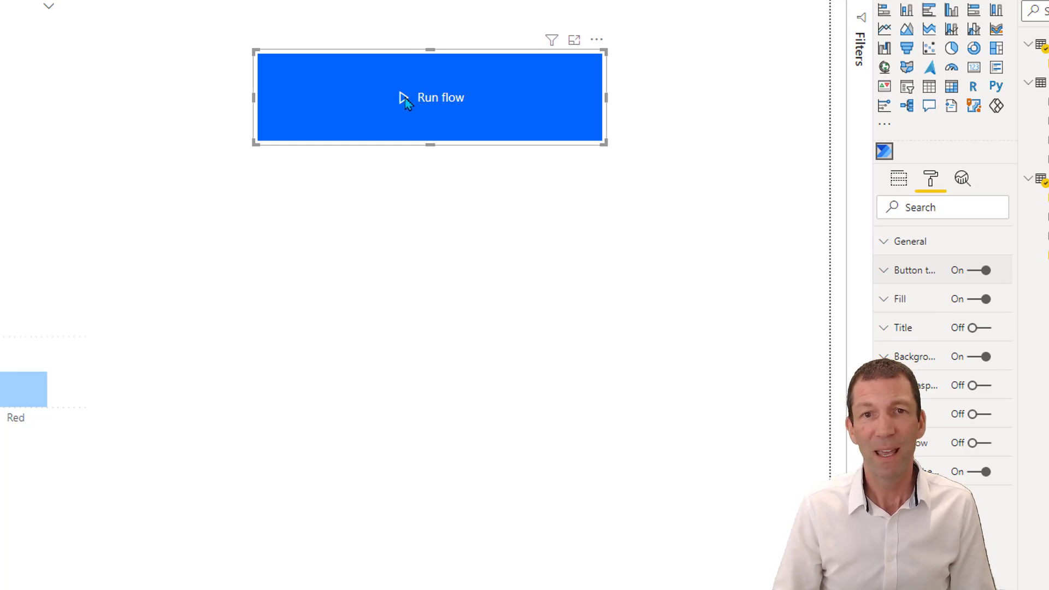
ctrl+click(449, 103)
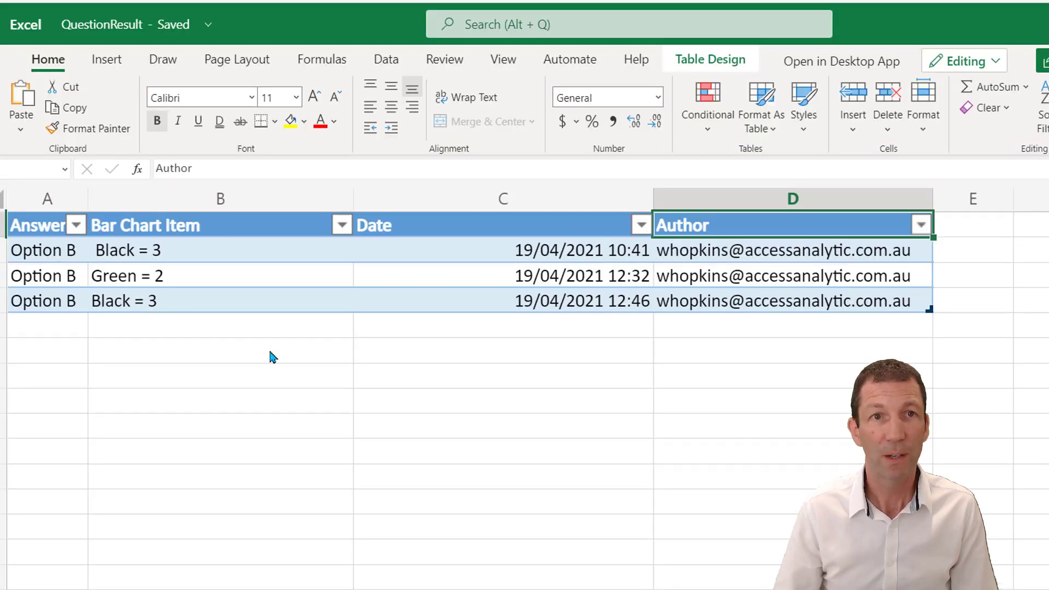
Step: Inspect the new QuestionResult row: Option B, Black = 3, dated 19/04/2021 12:46
click(156, 308)
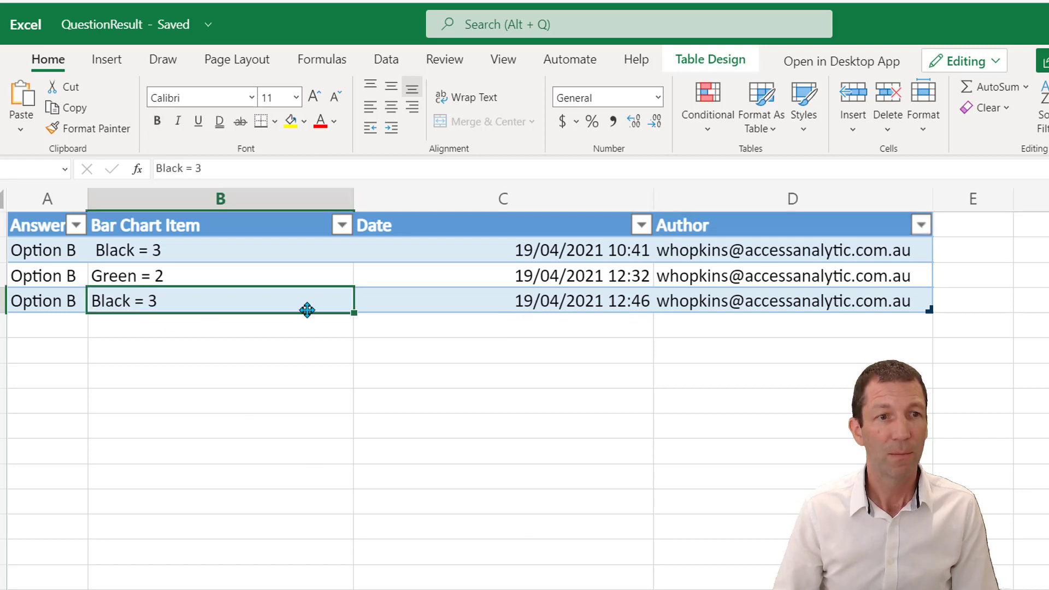
click(612, 307)
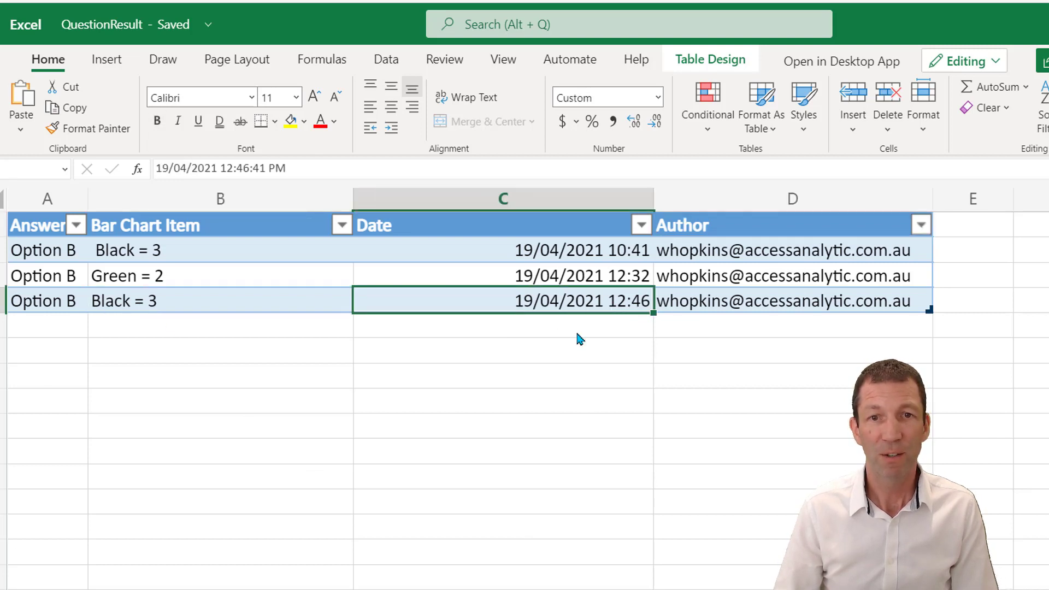
click(64, 309)
click(152, 307)
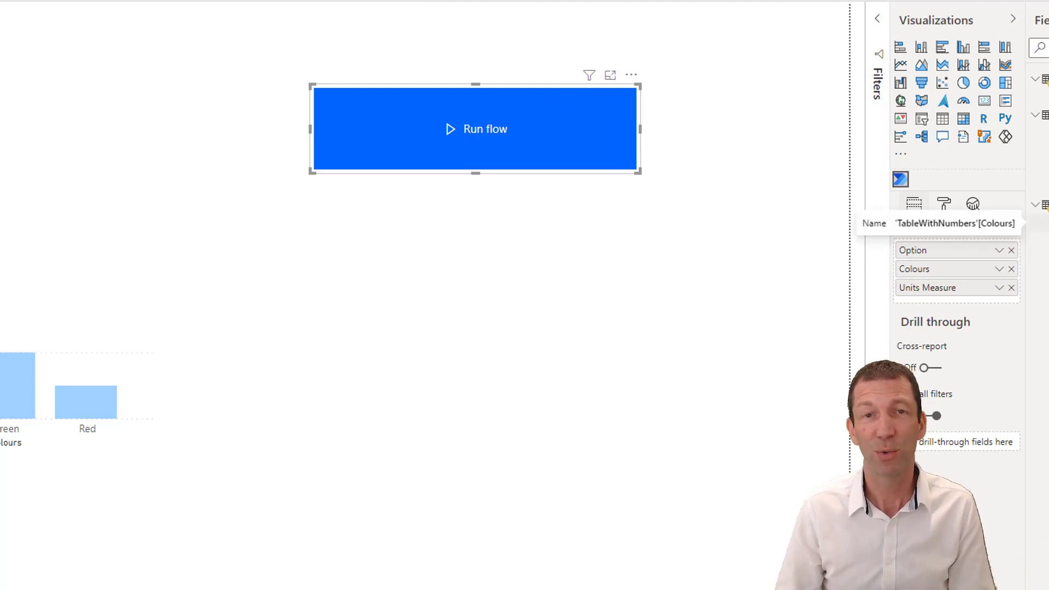
Step: Choose Edit from the Power Automate visual's More options menu to list its flows
click(631, 74)
click(647, 96)
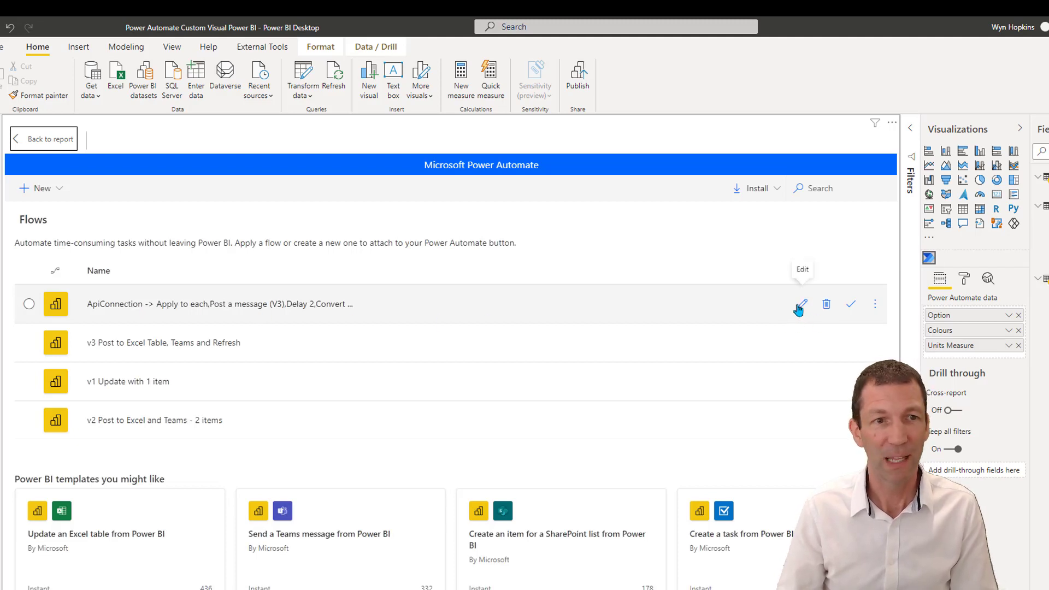
Step: Edit the ApiConnection flow, expanding Apply to each and Add a row to inspect Bar Chart Item
click(802, 306)
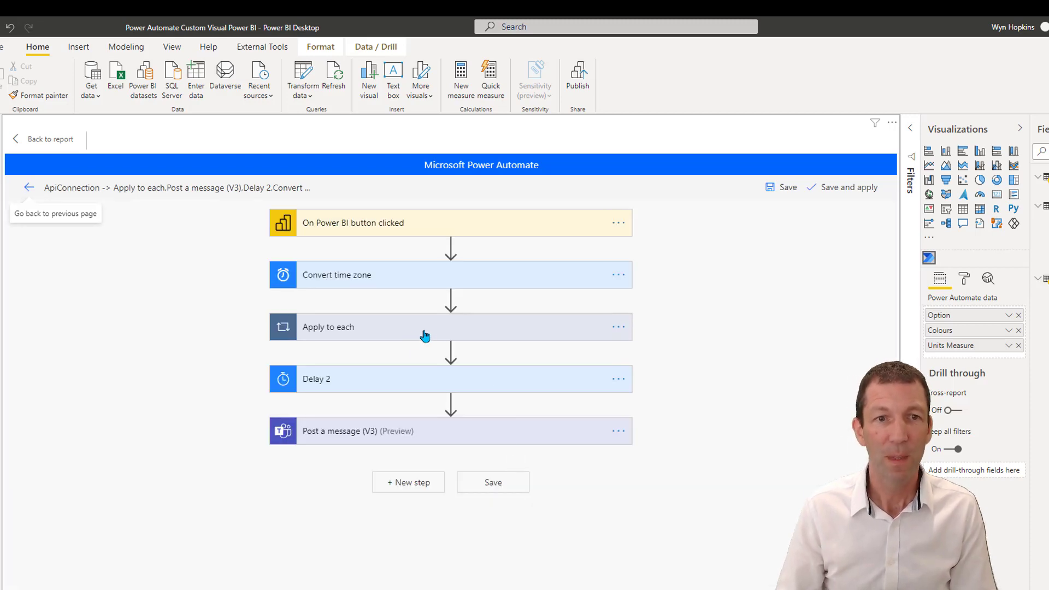
click(447, 329)
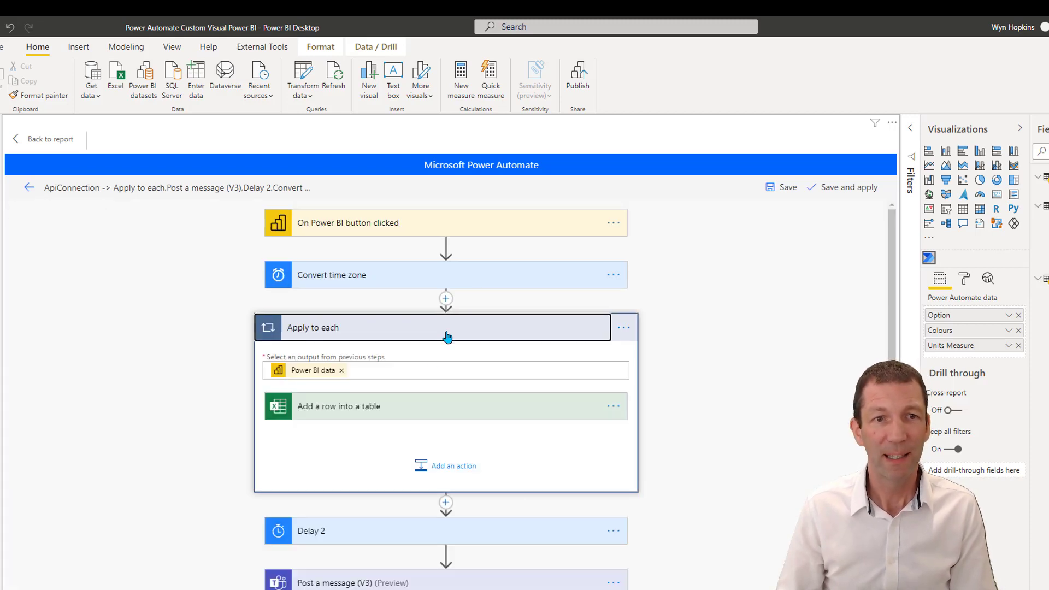
click(578, 414)
scroll(577, 414, down, 1)
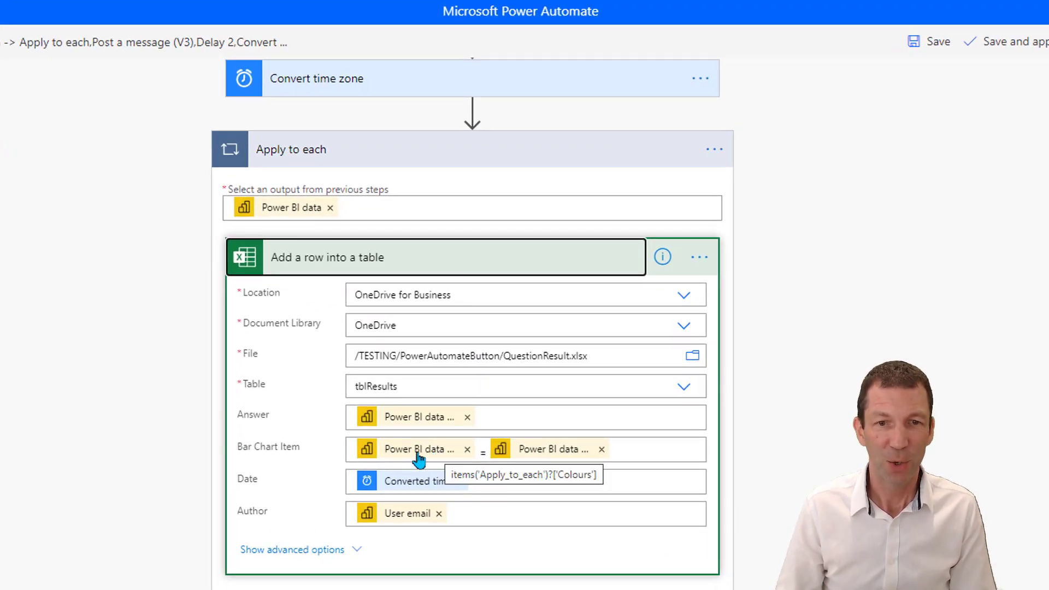
scroll(411, 456, down, 2)
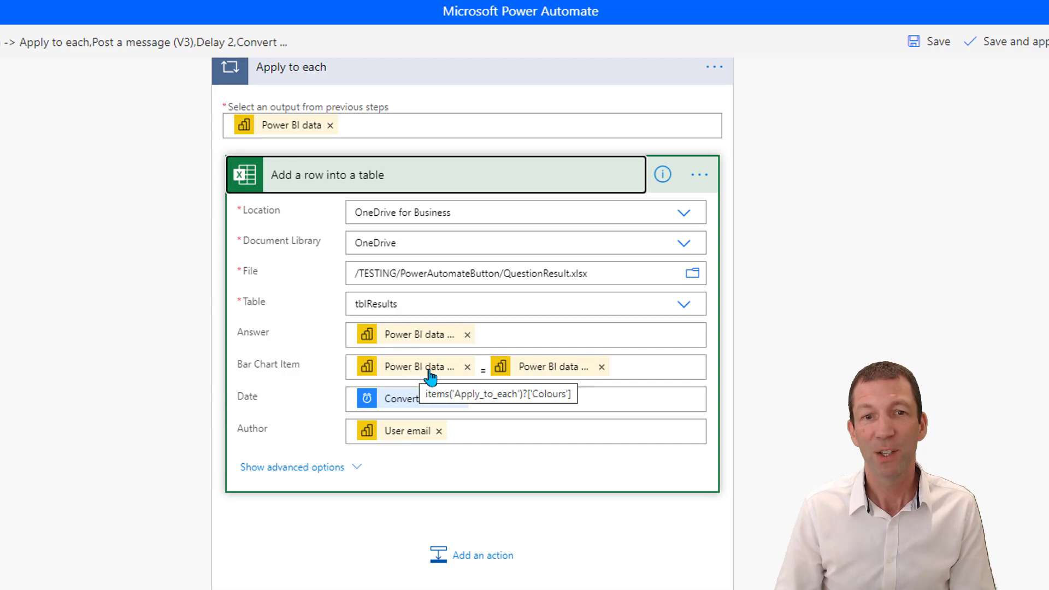
click(659, 367)
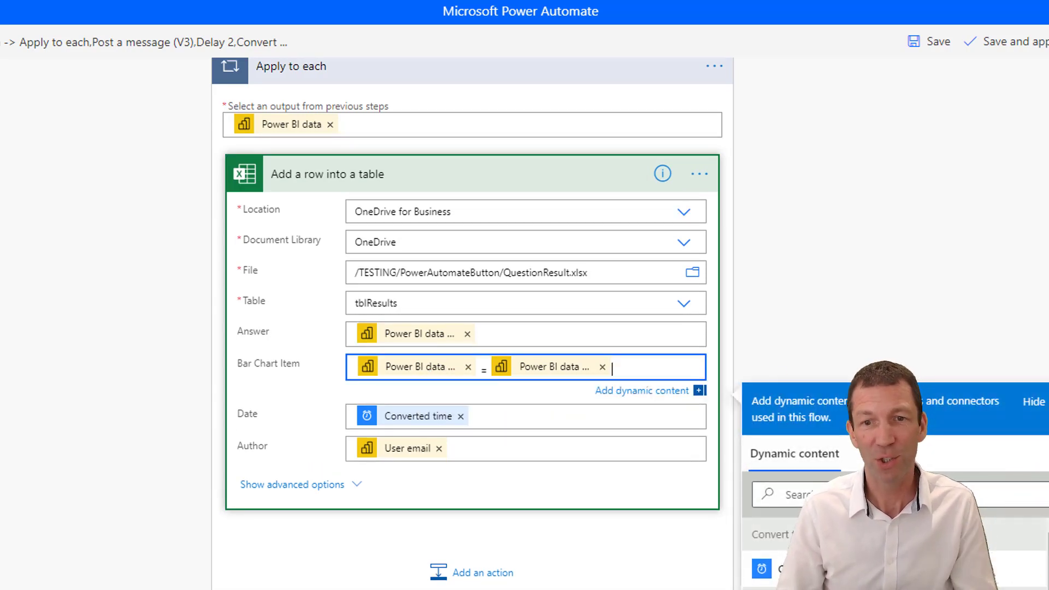
scroll(713, 367, down, 3)
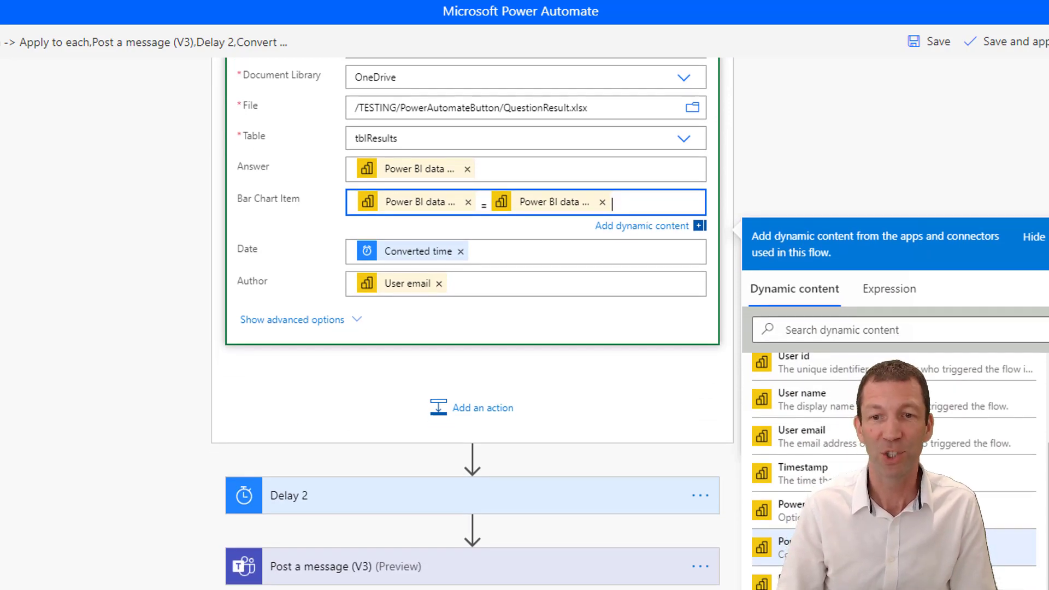
scroll(647, 202, up, 3)
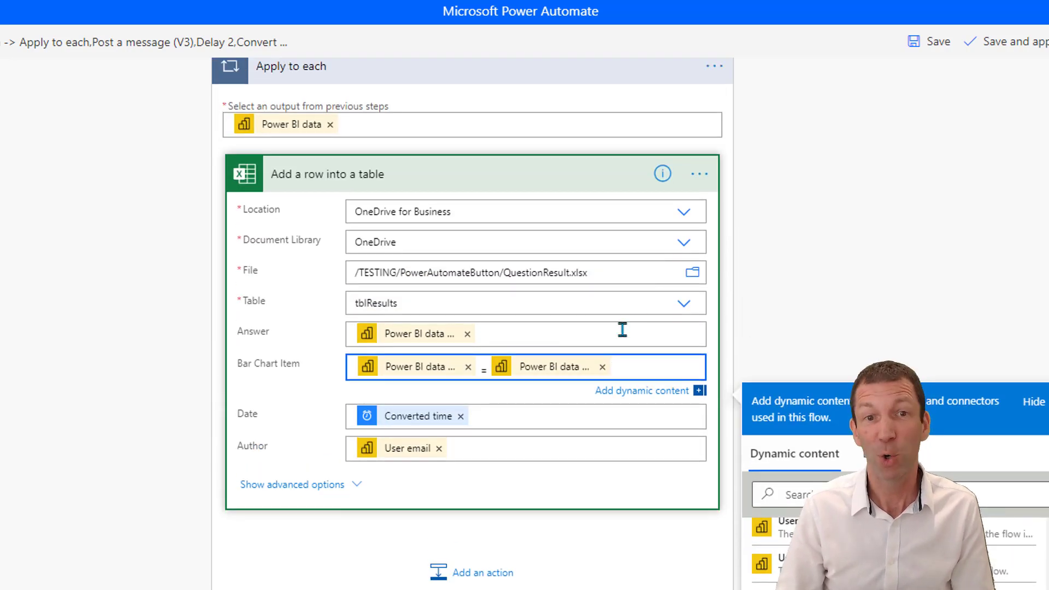
scroll(568, 500, up, 3)
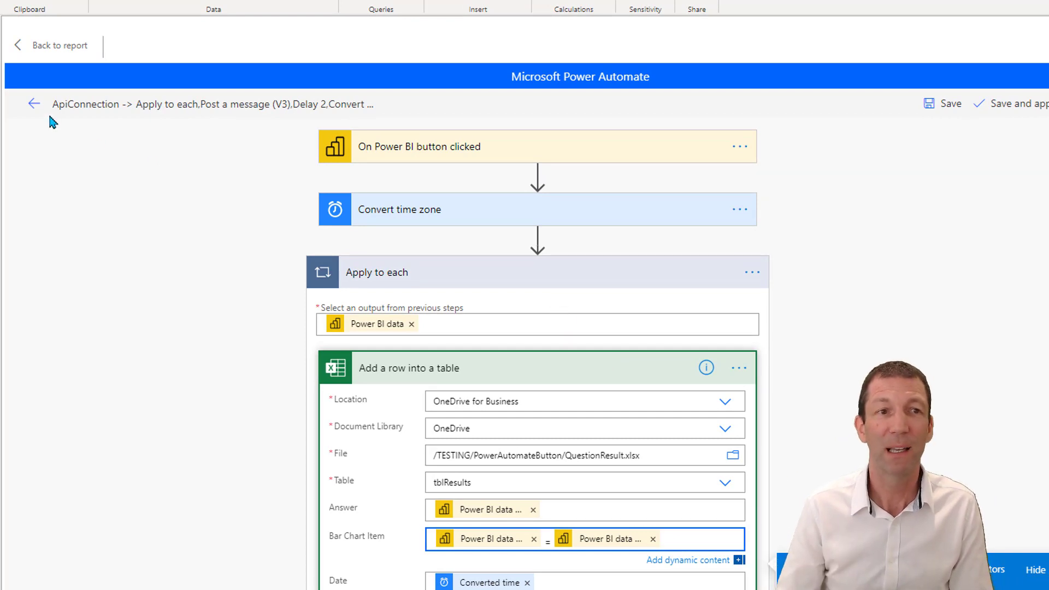
Step: Return to the flow details page and dismiss the Manage run-only permissions panel
click(34, 104)
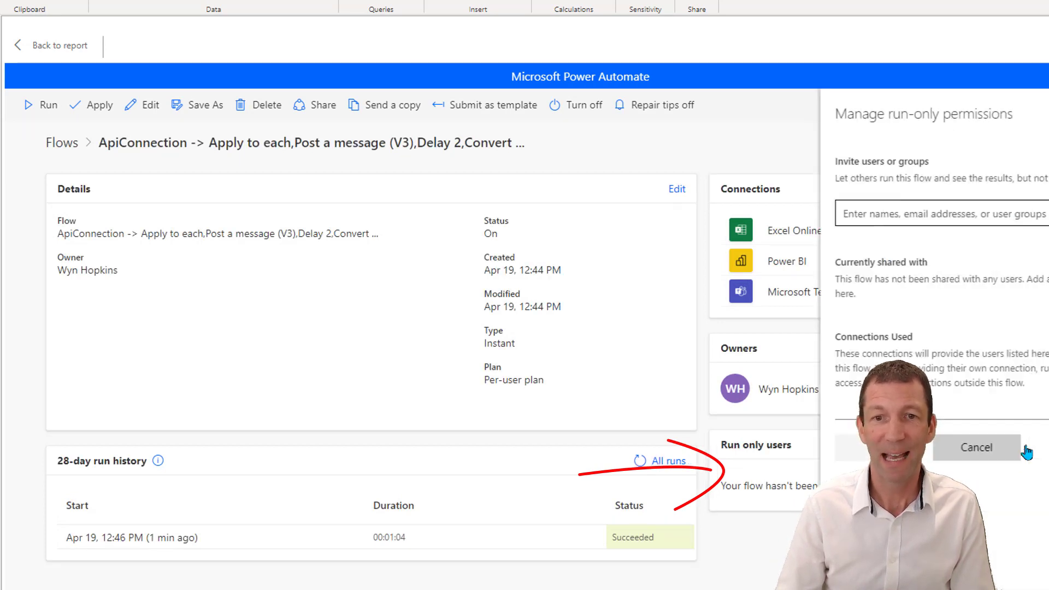
key(Escape)
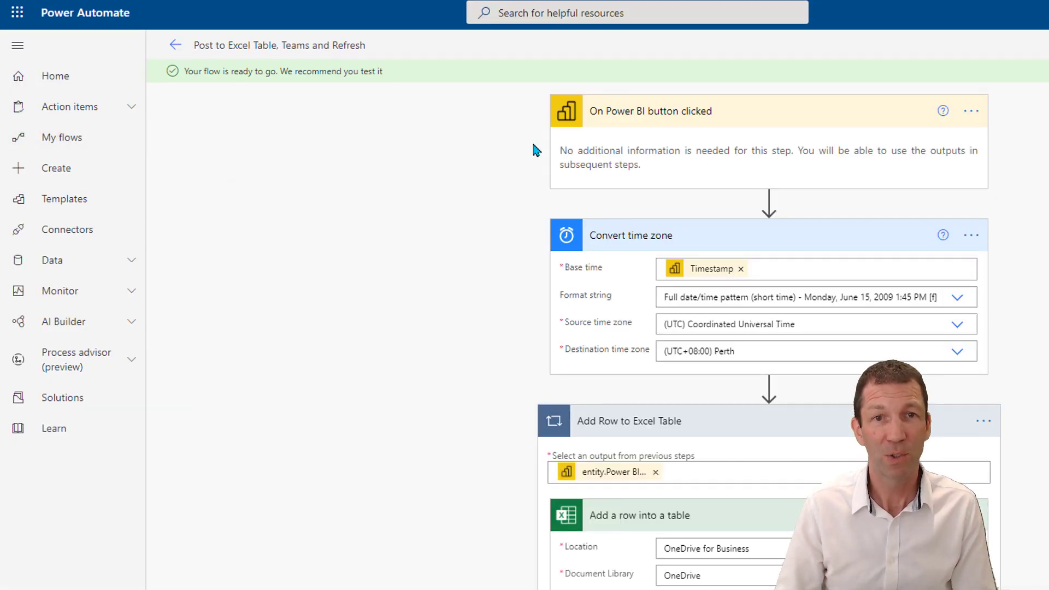
Step: Open the top flow from My flows in the portal editor, staying when prompted to leave
click(174, 50)
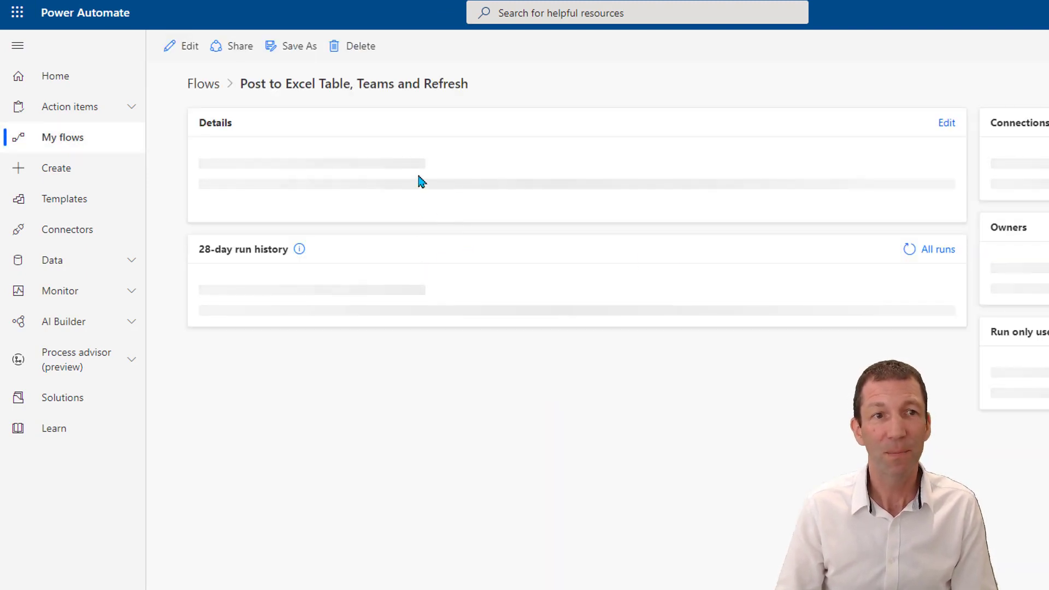
click(73, 139)
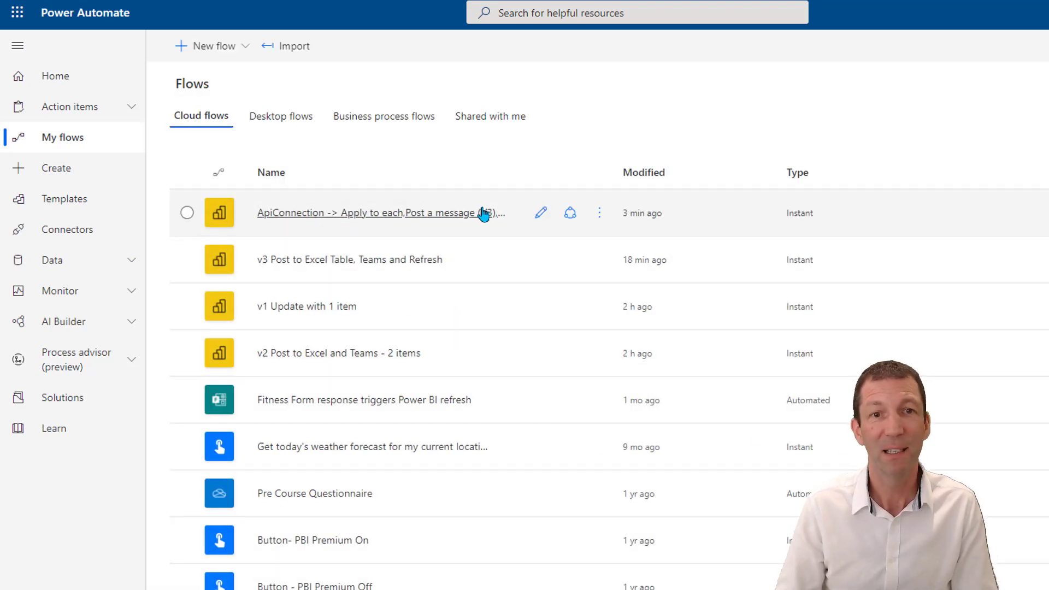
click(541, 214)
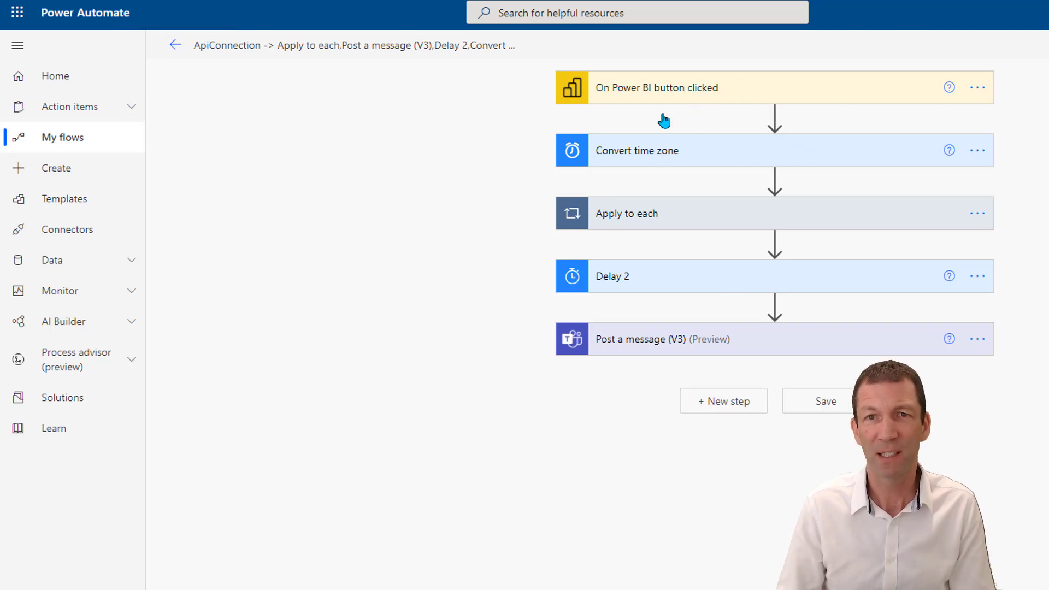
mouse_move(644, 176)
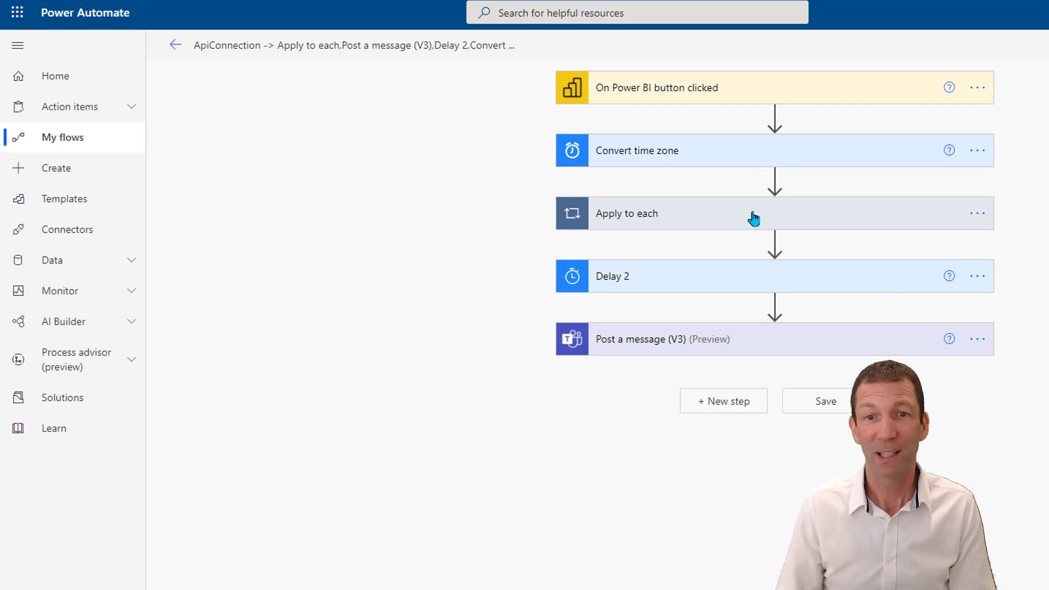
click(183, 54)
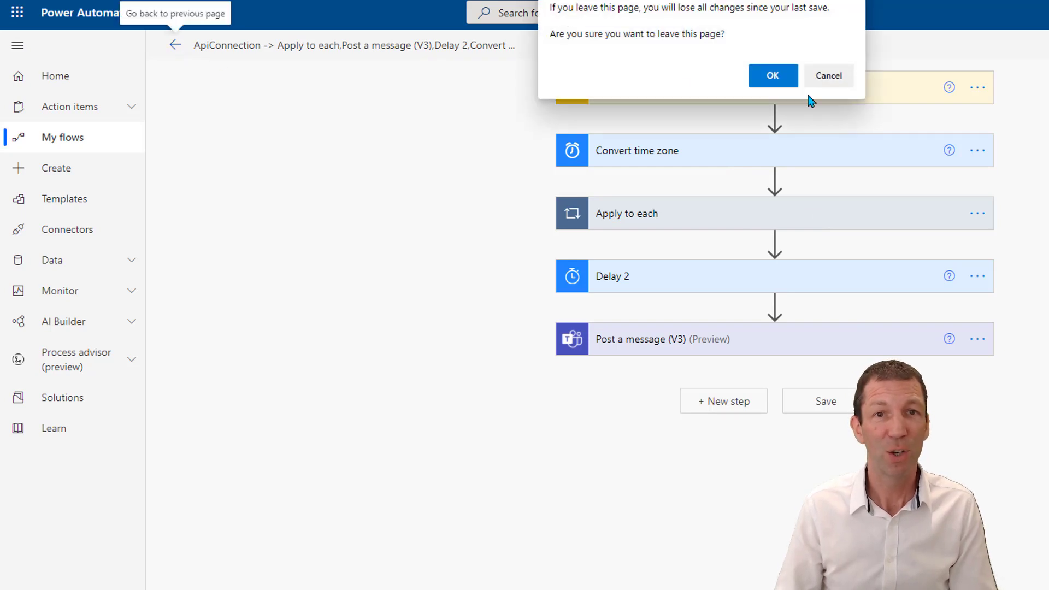
click(824, 87)
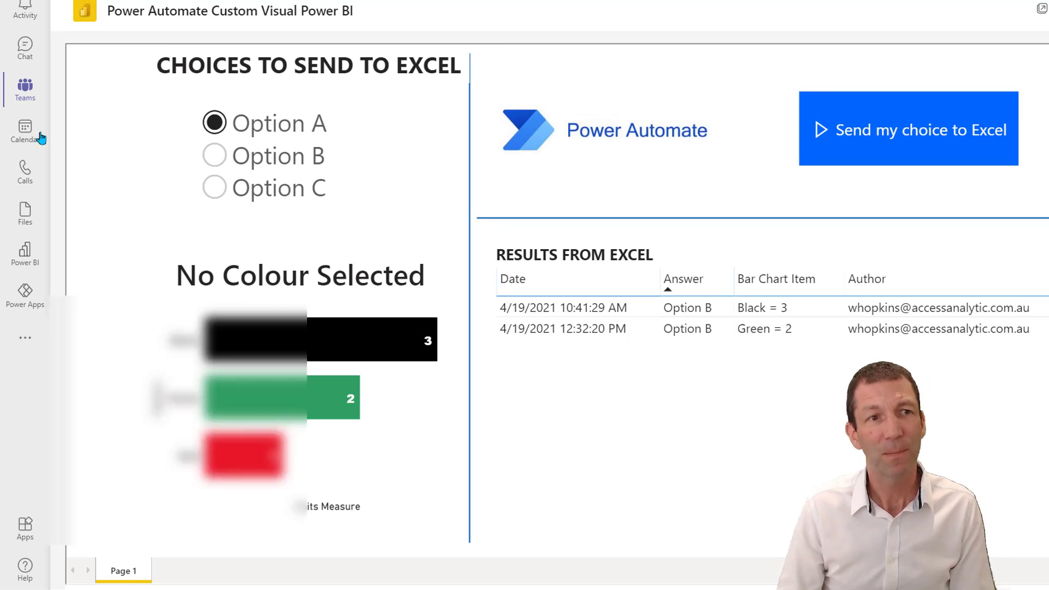
Step: Go back from the full-screen report to the Teams channel list
click(27, 89)
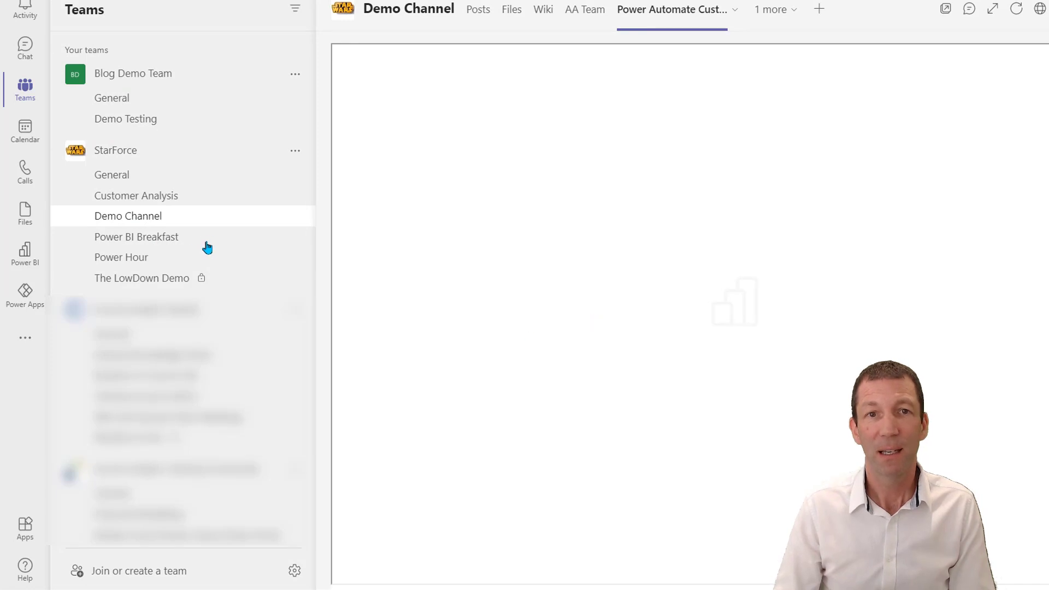
Step: Show the Demo Channel posts and select the latest message's Original Time value
click(203, 227)
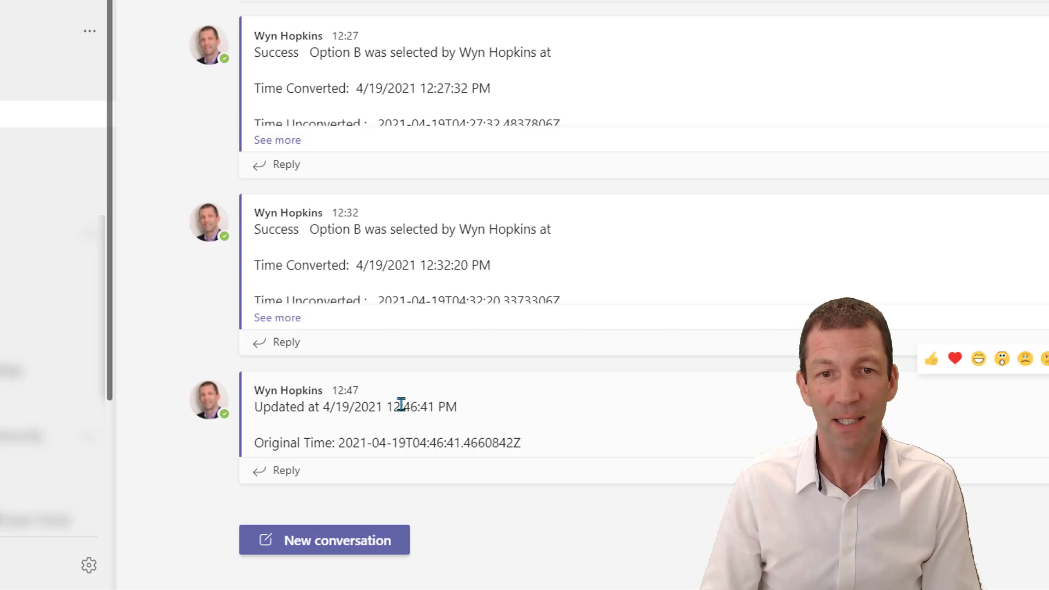
drag(340, 442, 507, 443)
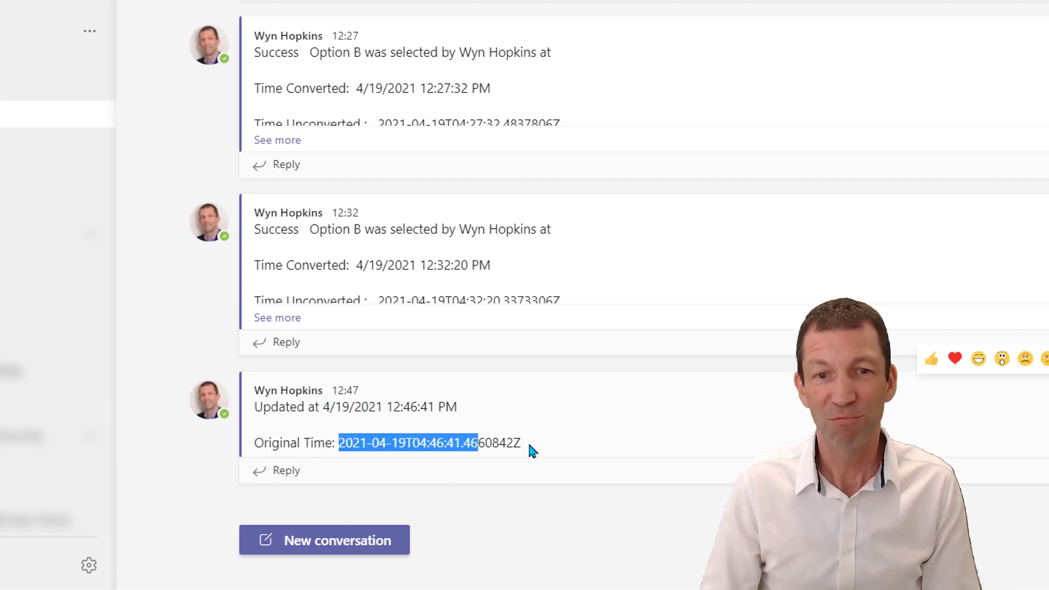